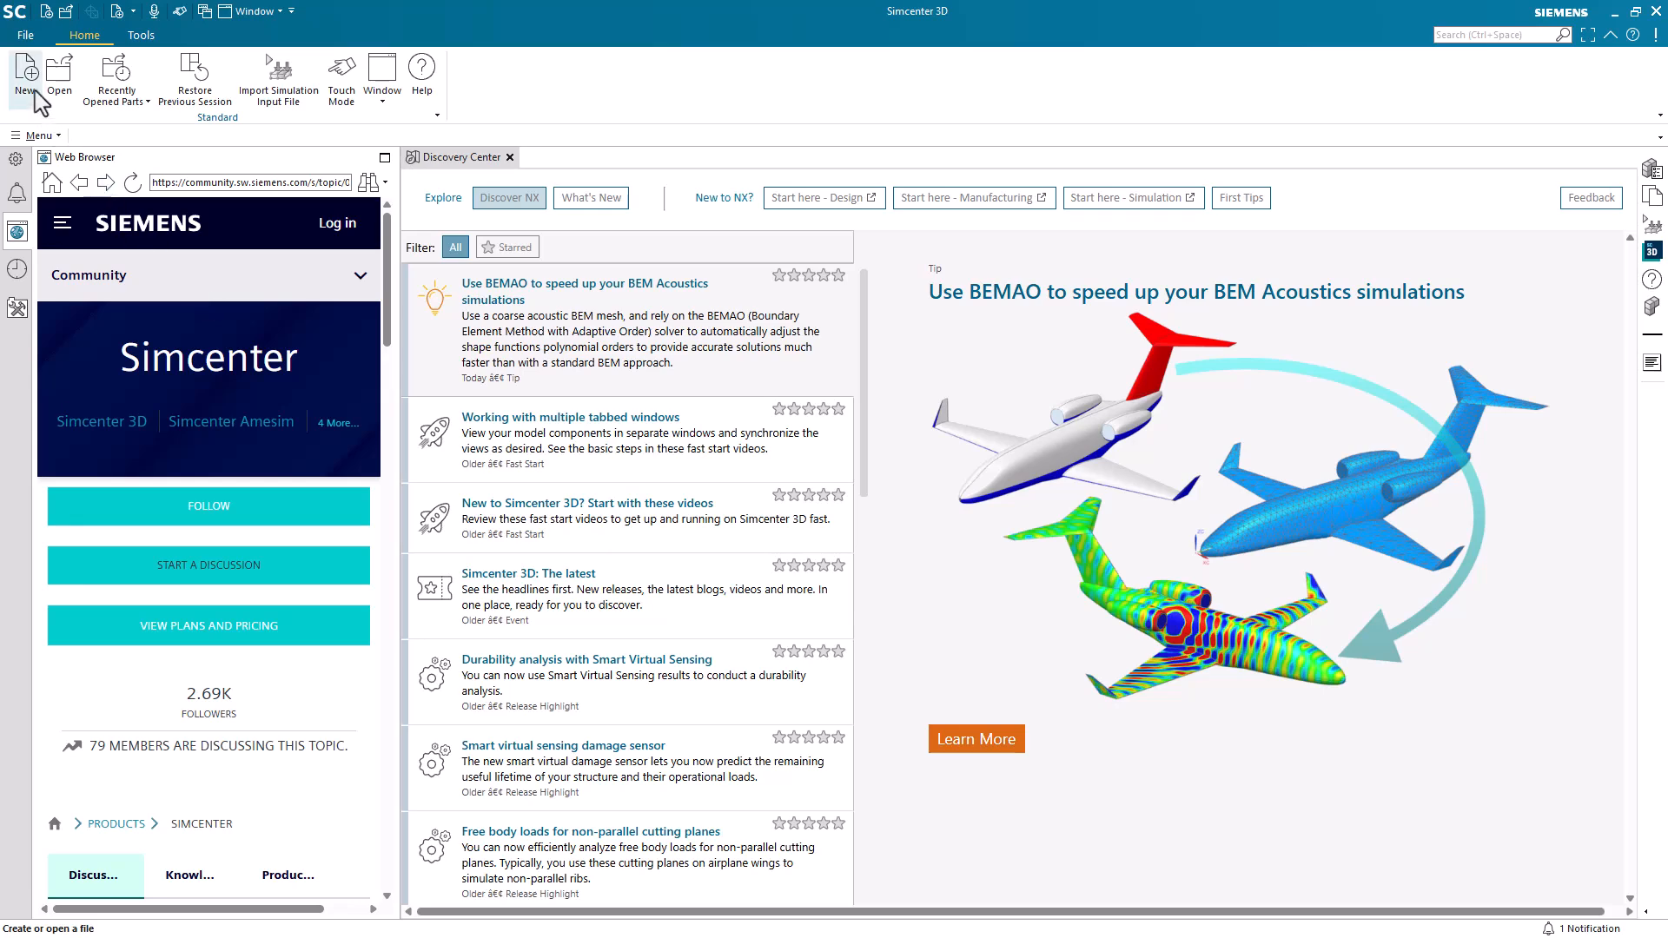
Create a new model part in inches named beam.
{"action": "left_click", "coordinate": [26, 74]}
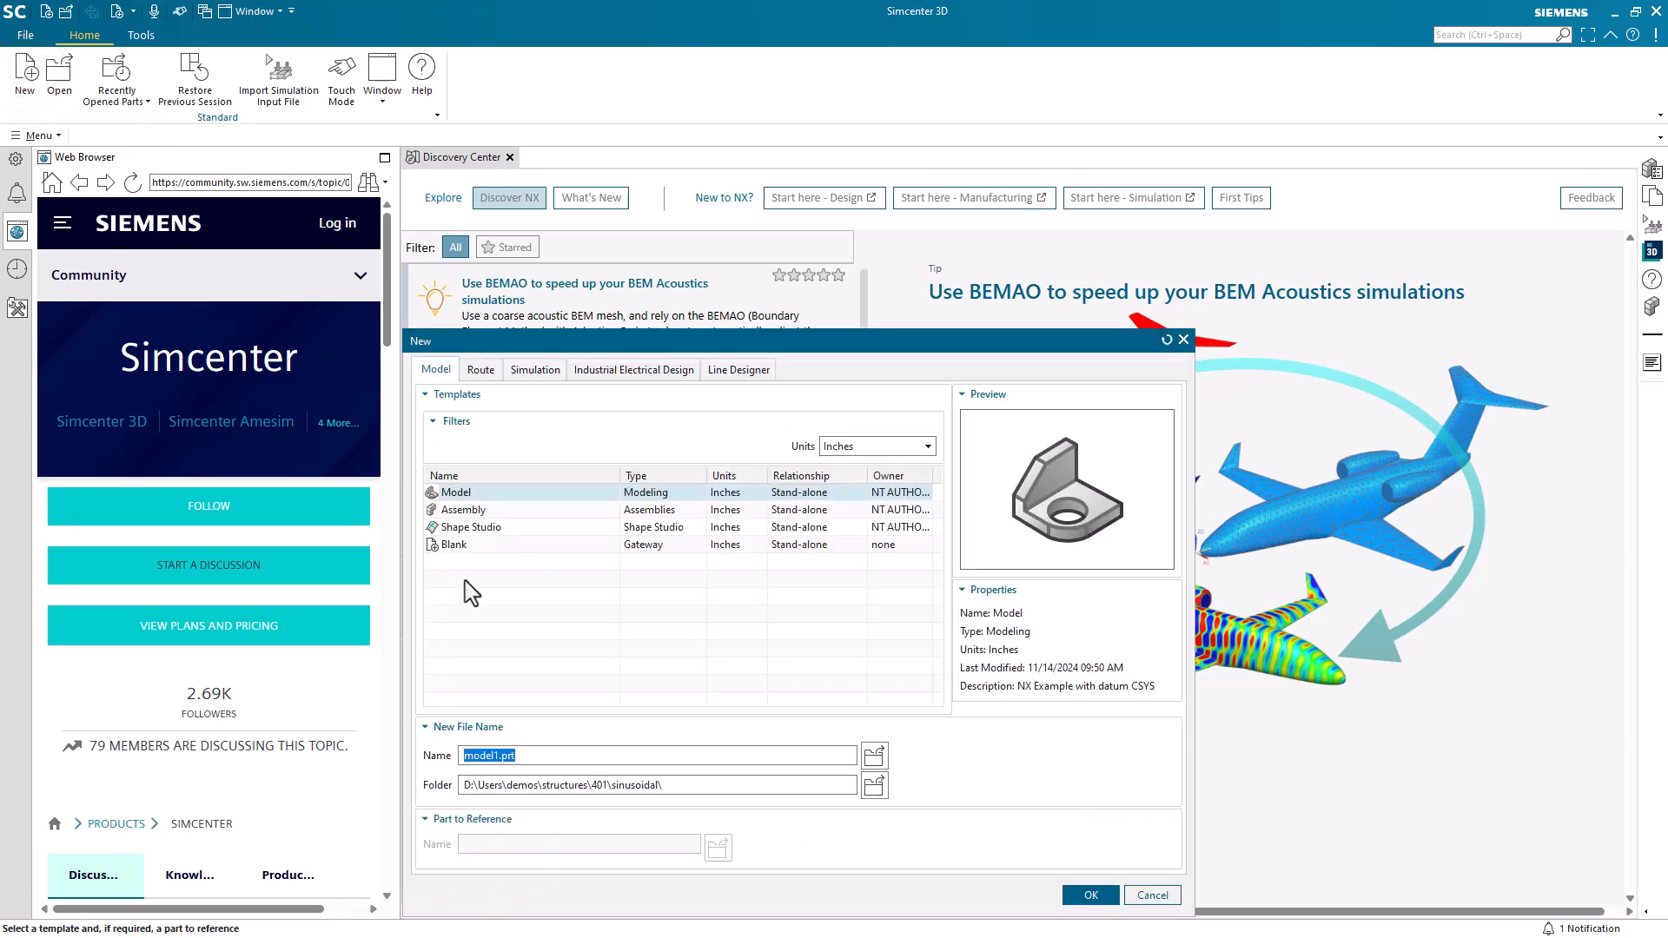
{"action": "type", "text": "beam"}
{"action": "key", "text": "Return"}
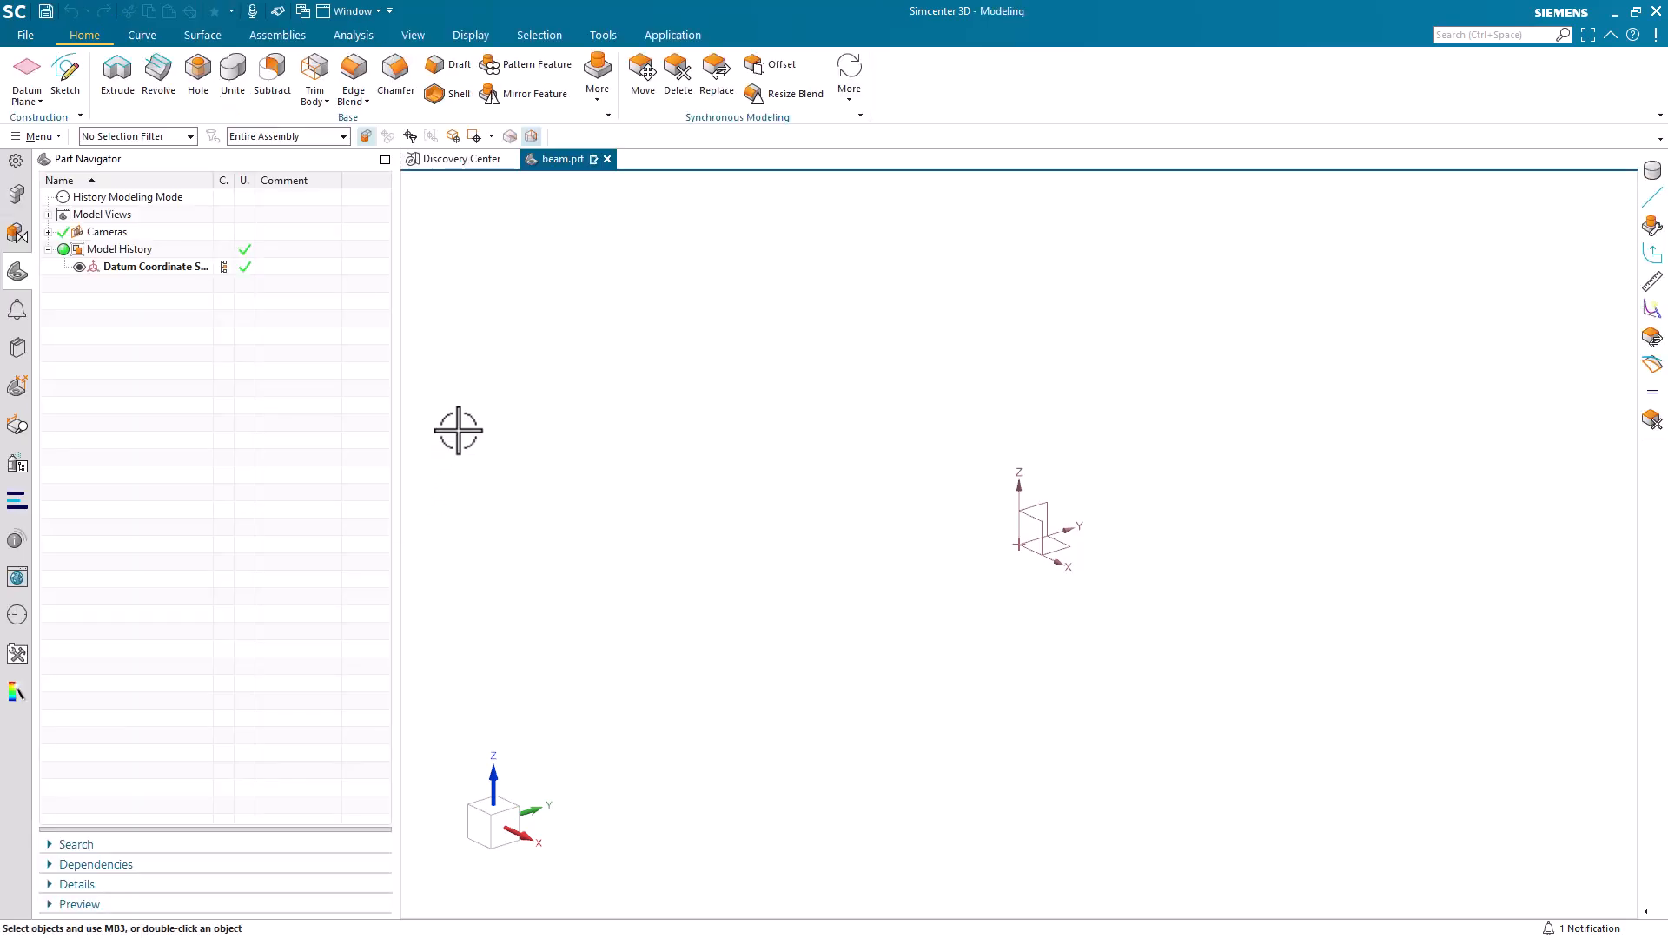
Create a block at the origin with length 5 in, width 1 in and height 0.1 in.
{"action": "left_click", "coordinate": [592, 84]}
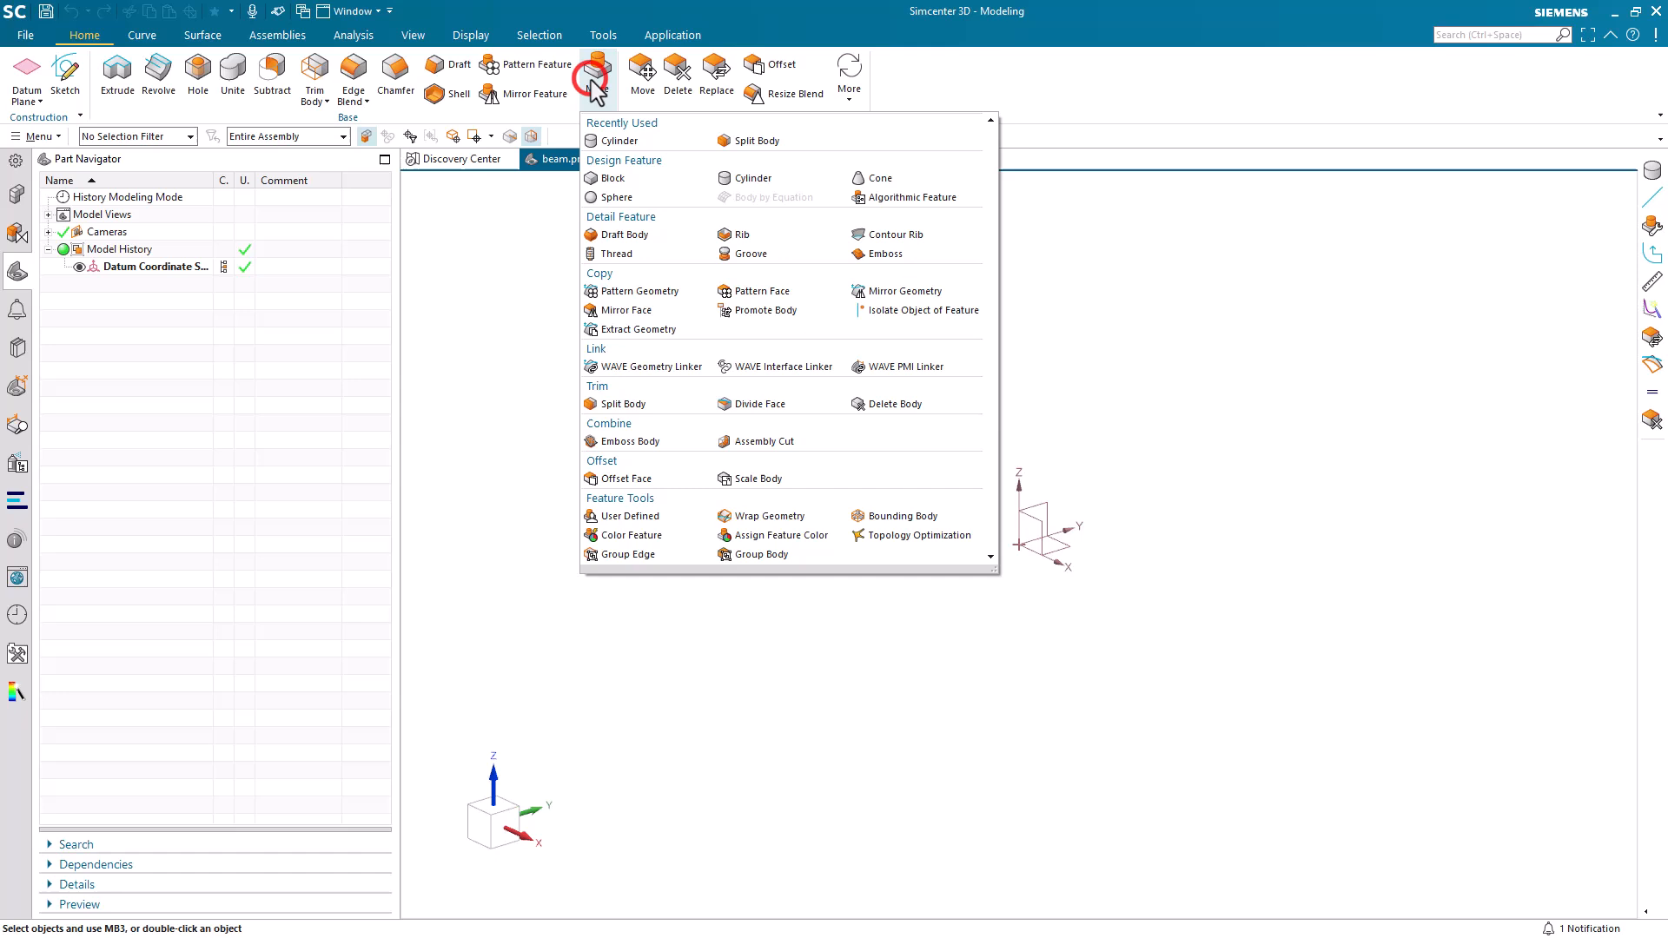
{"action": "left_click", "coordinate": [597, 179]}
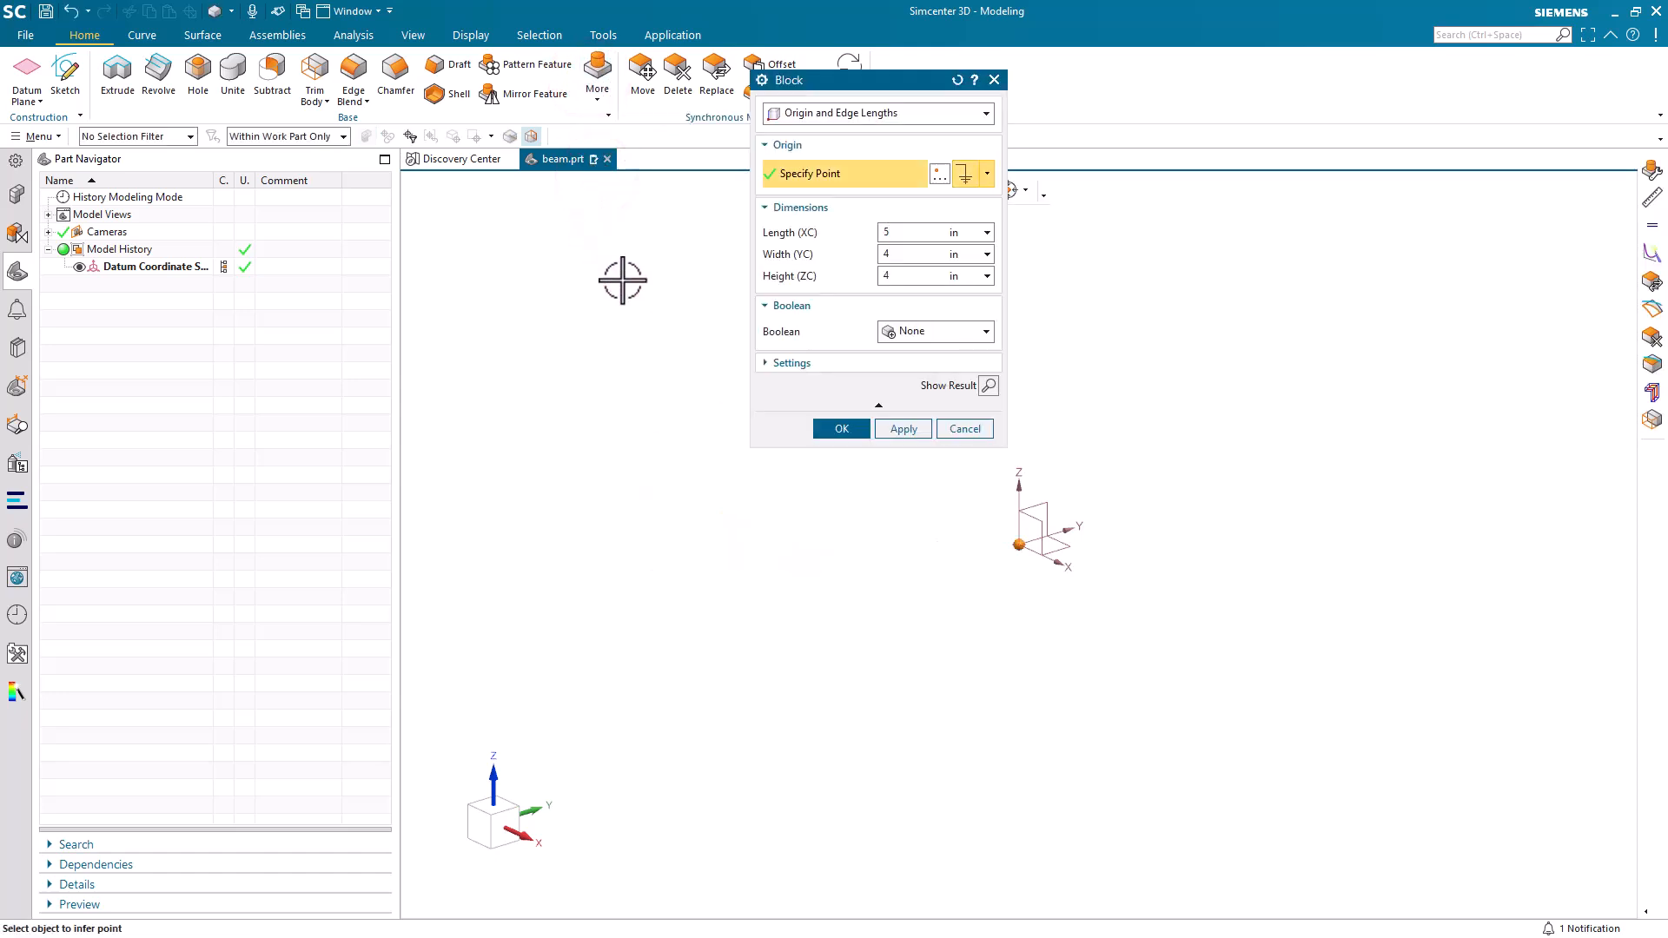
{"action": "key", "text": "Tab"}
{"action": "type", "text": "1"}
{"action": "key", "text": "Tab"}
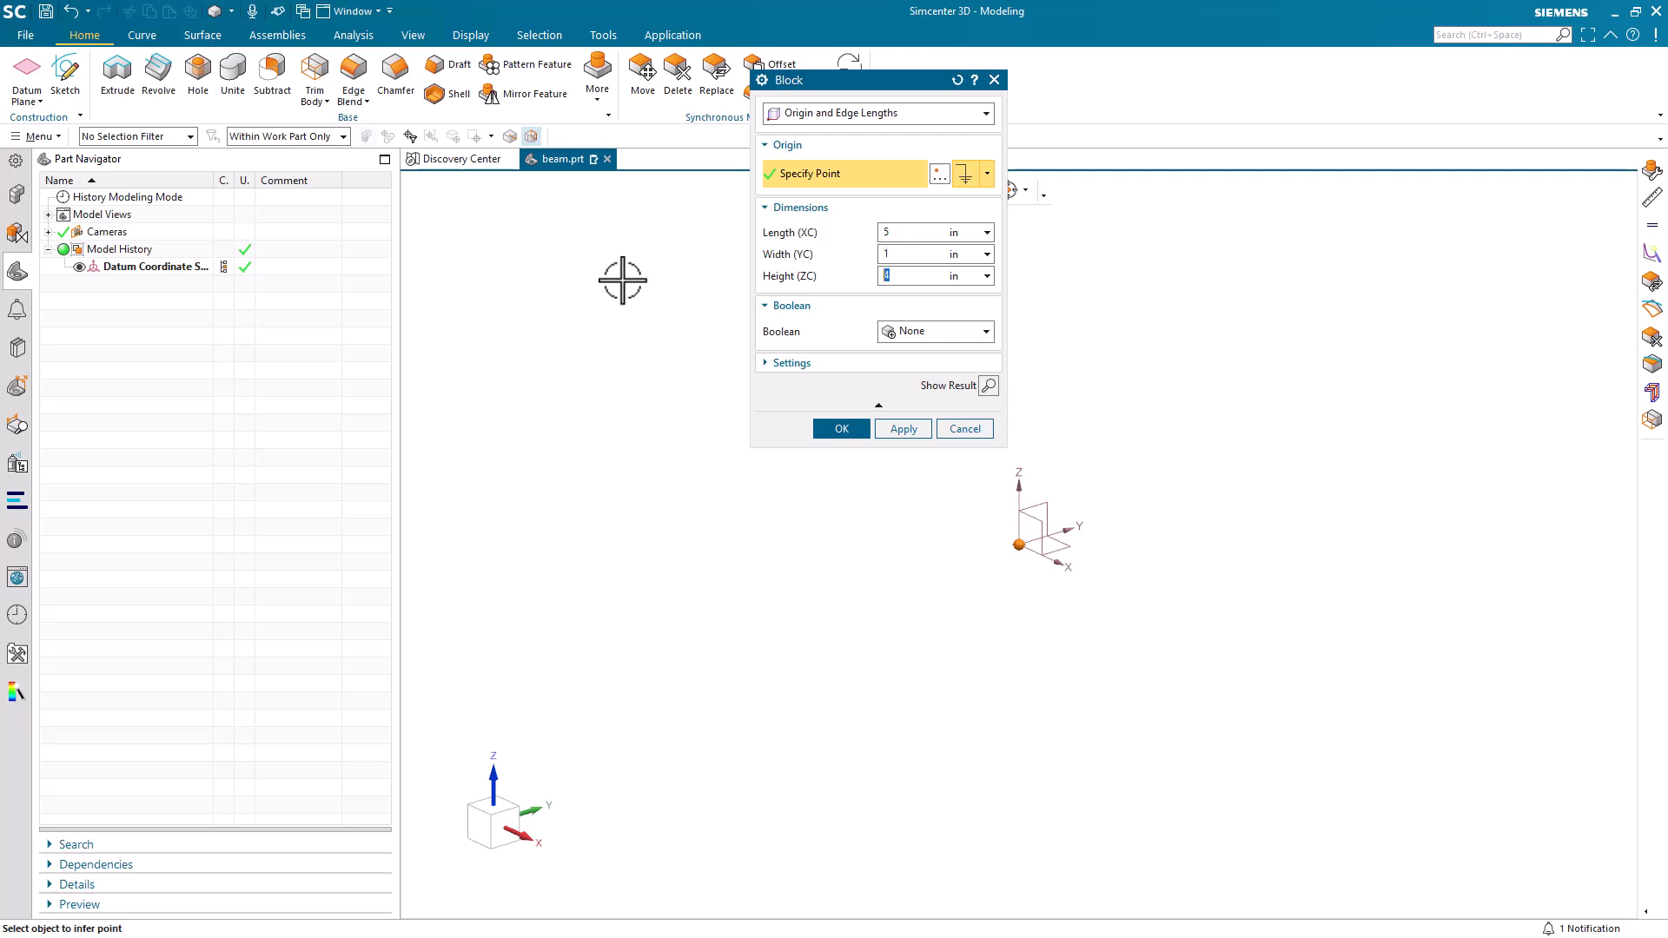
{"action": "type", "text": ".1"}
{"action": "left_click", "coordinate": [845, 430]}
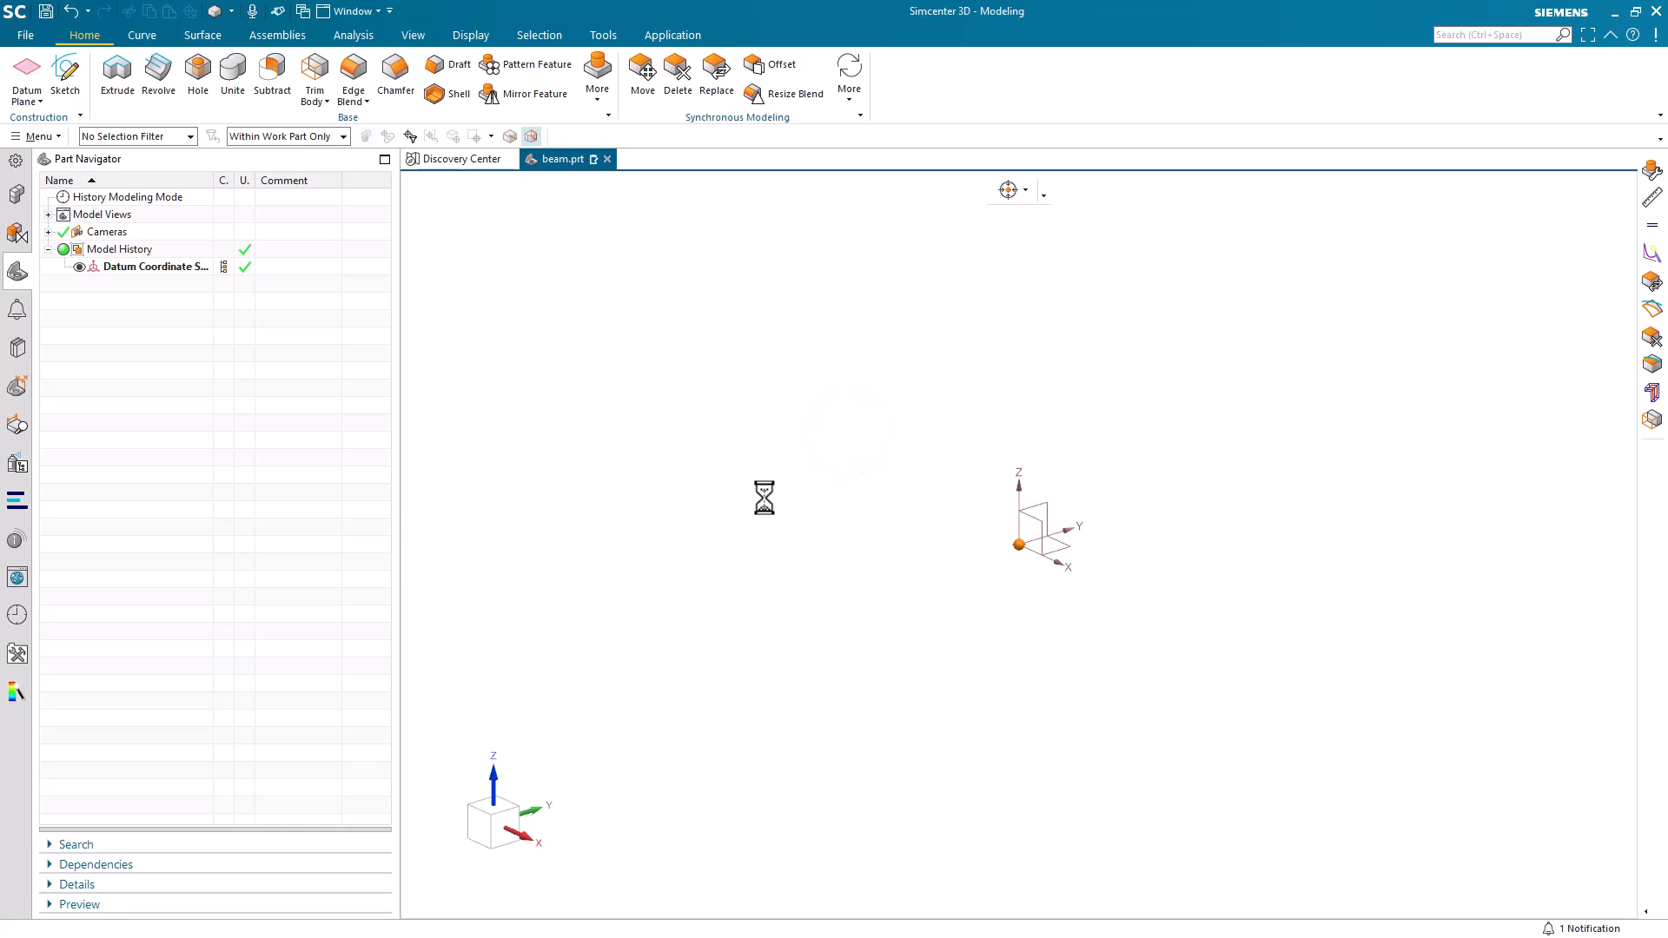
{"action": "left_click", "coordinate": [884, 500]}
{"action": "key", "text": "ctrl+f"}
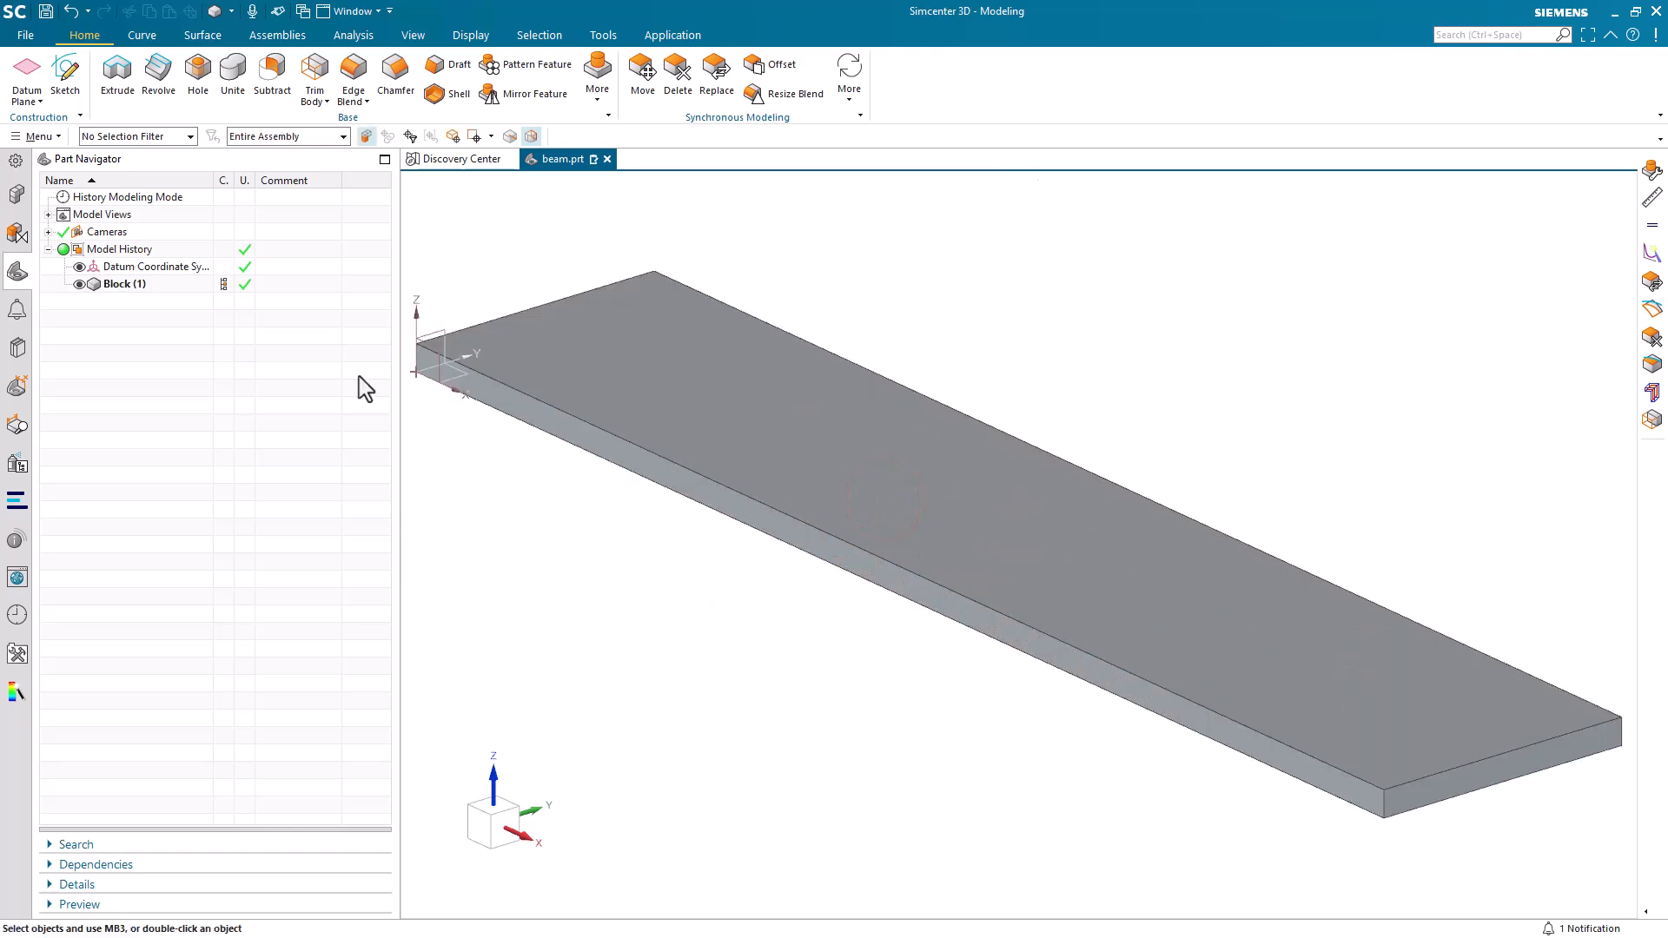
Assign the library material AISI_310_SS to the block body.
{"action": "left_click", "coordinate": [38, 136]}
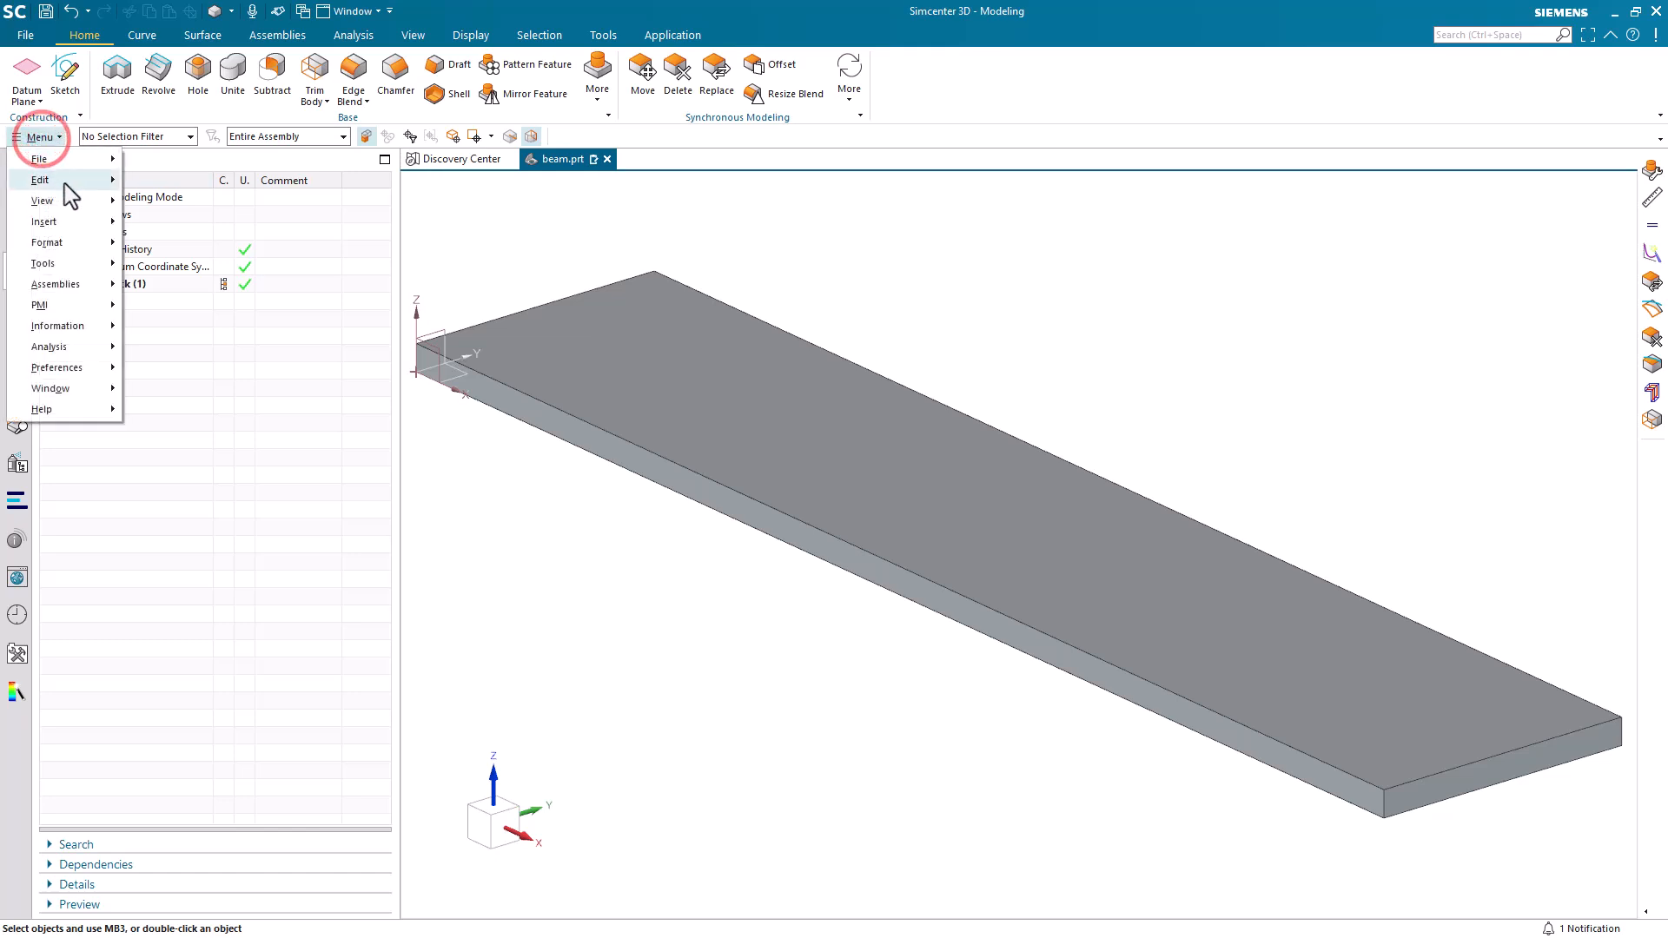
{"action": "mouse_move", "coordinate": [100, 262]}
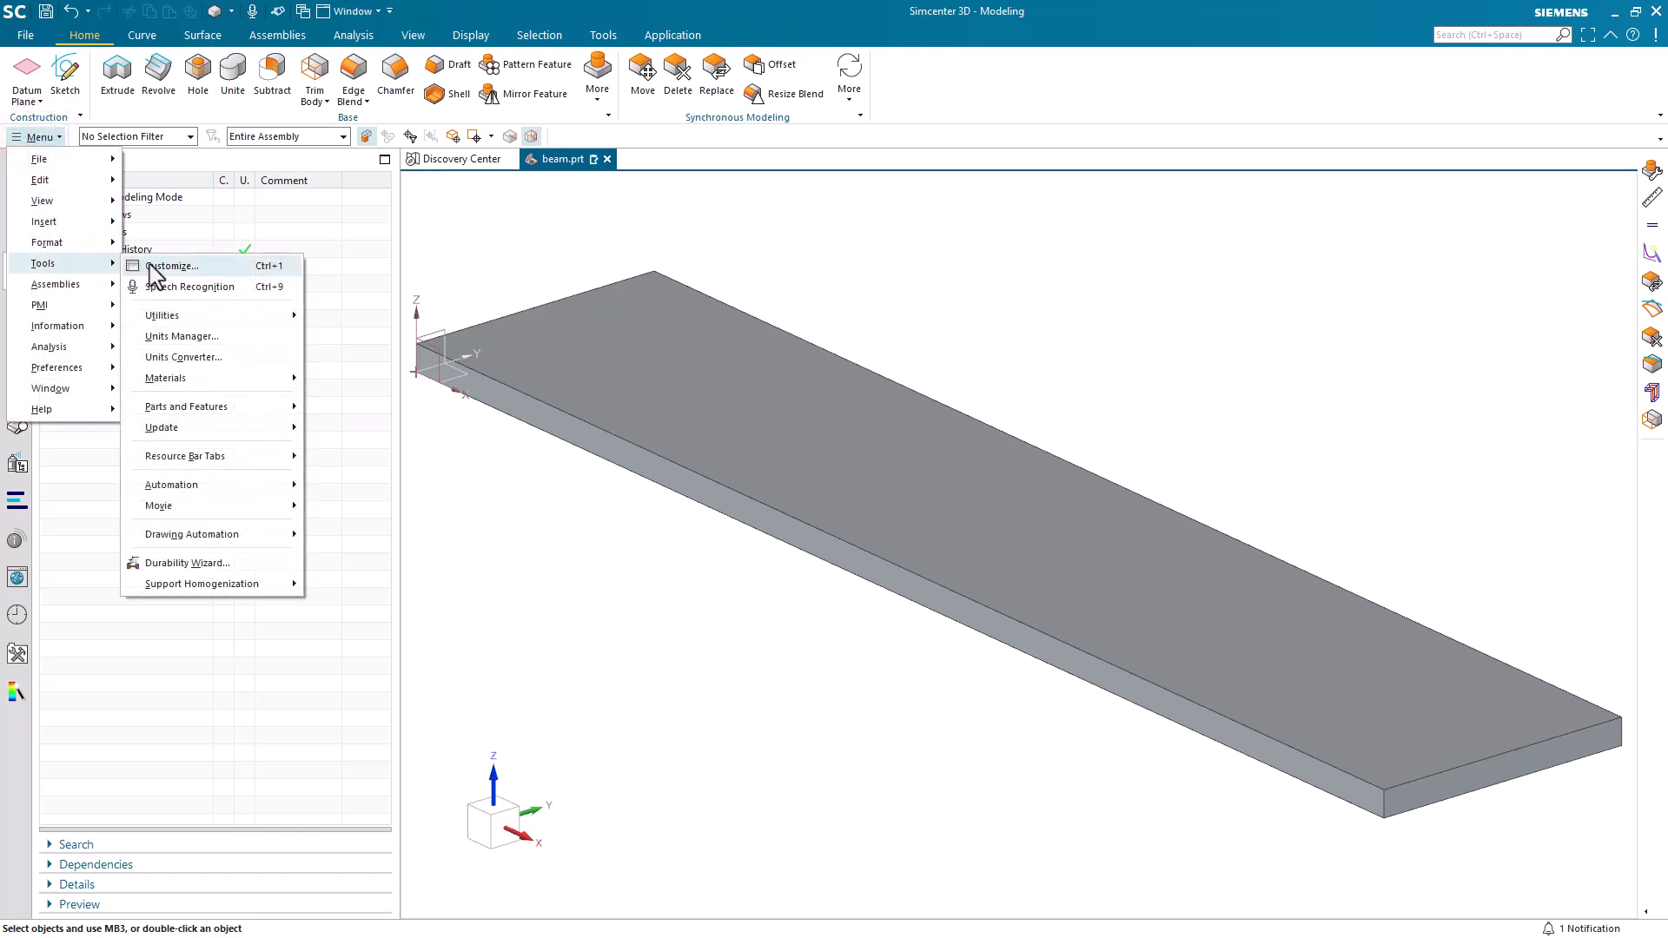
{"action": "left_click", "coordinate": [219, 315]}
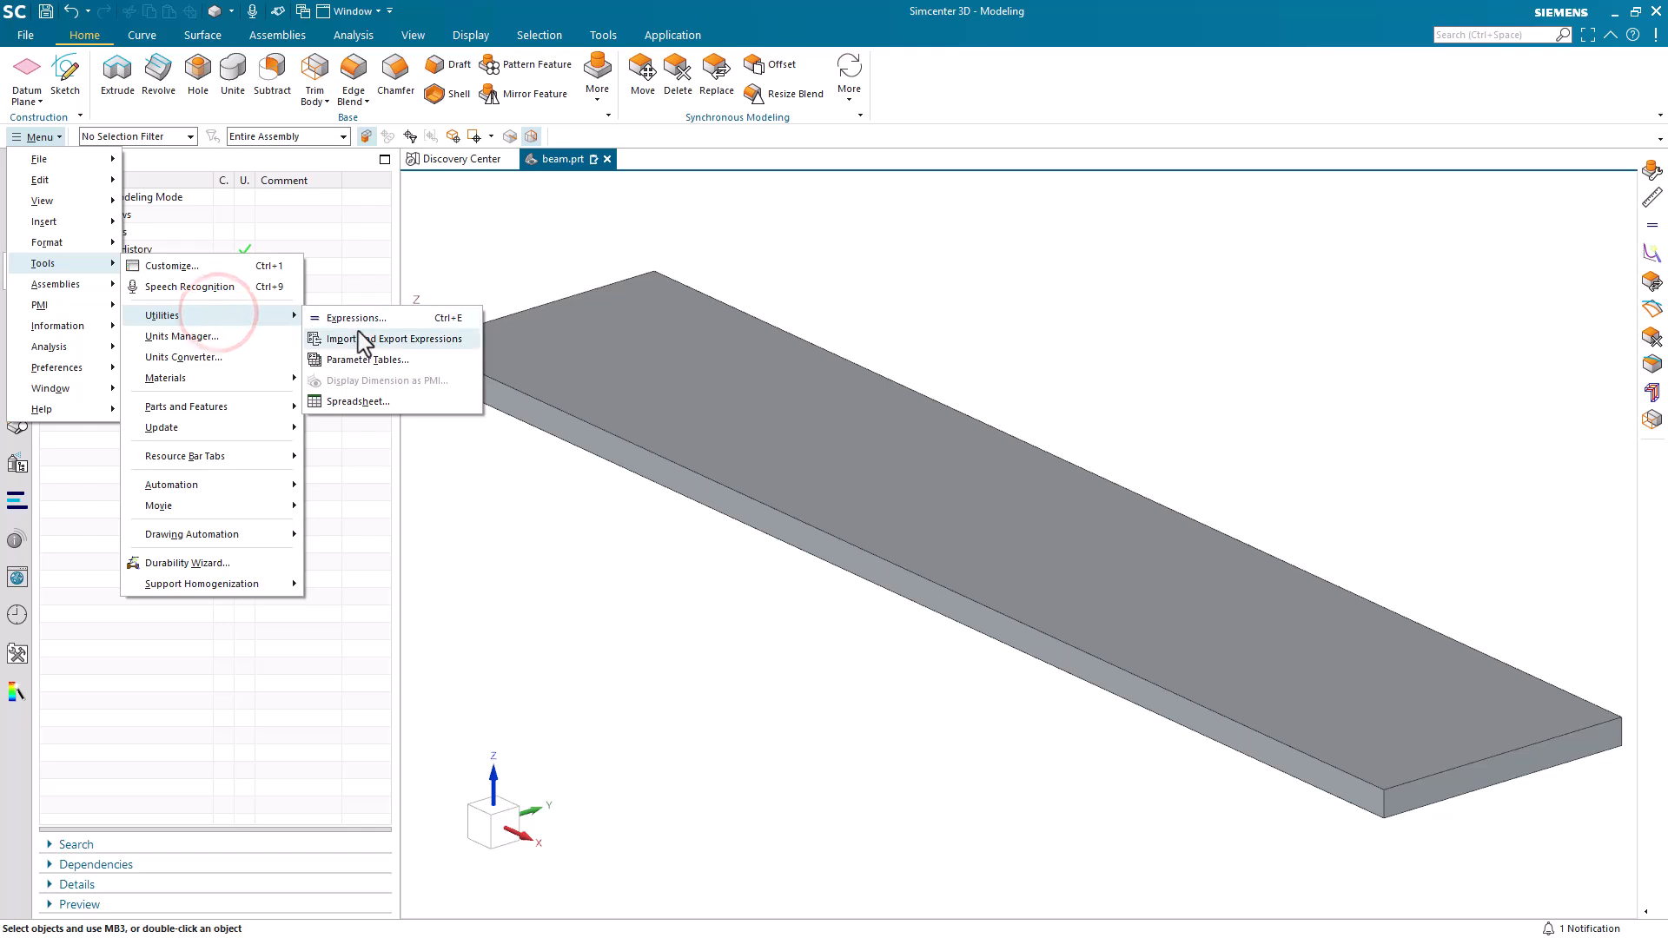
{"action": "left_click", "coordinate": [236, 379]}
{"action": "left_click", "coordinate": [337, 378]}
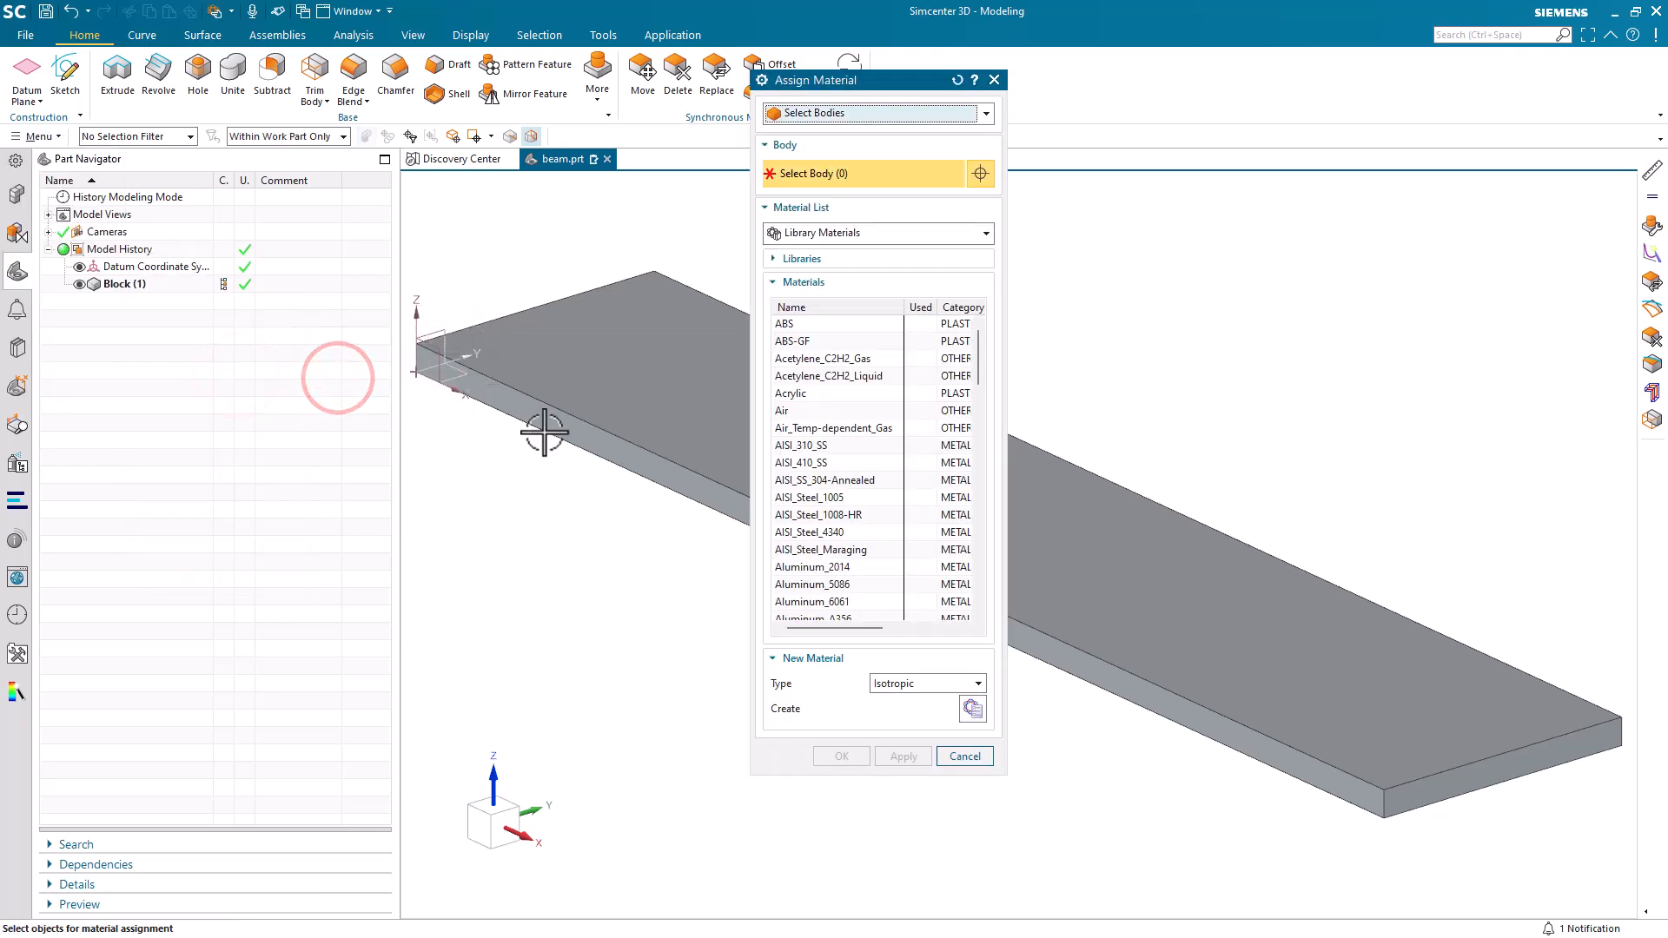
{"action": "left_click", "coordinate": [676, 382]}
{"action": "left_click", "coordinate": [817, 445]}
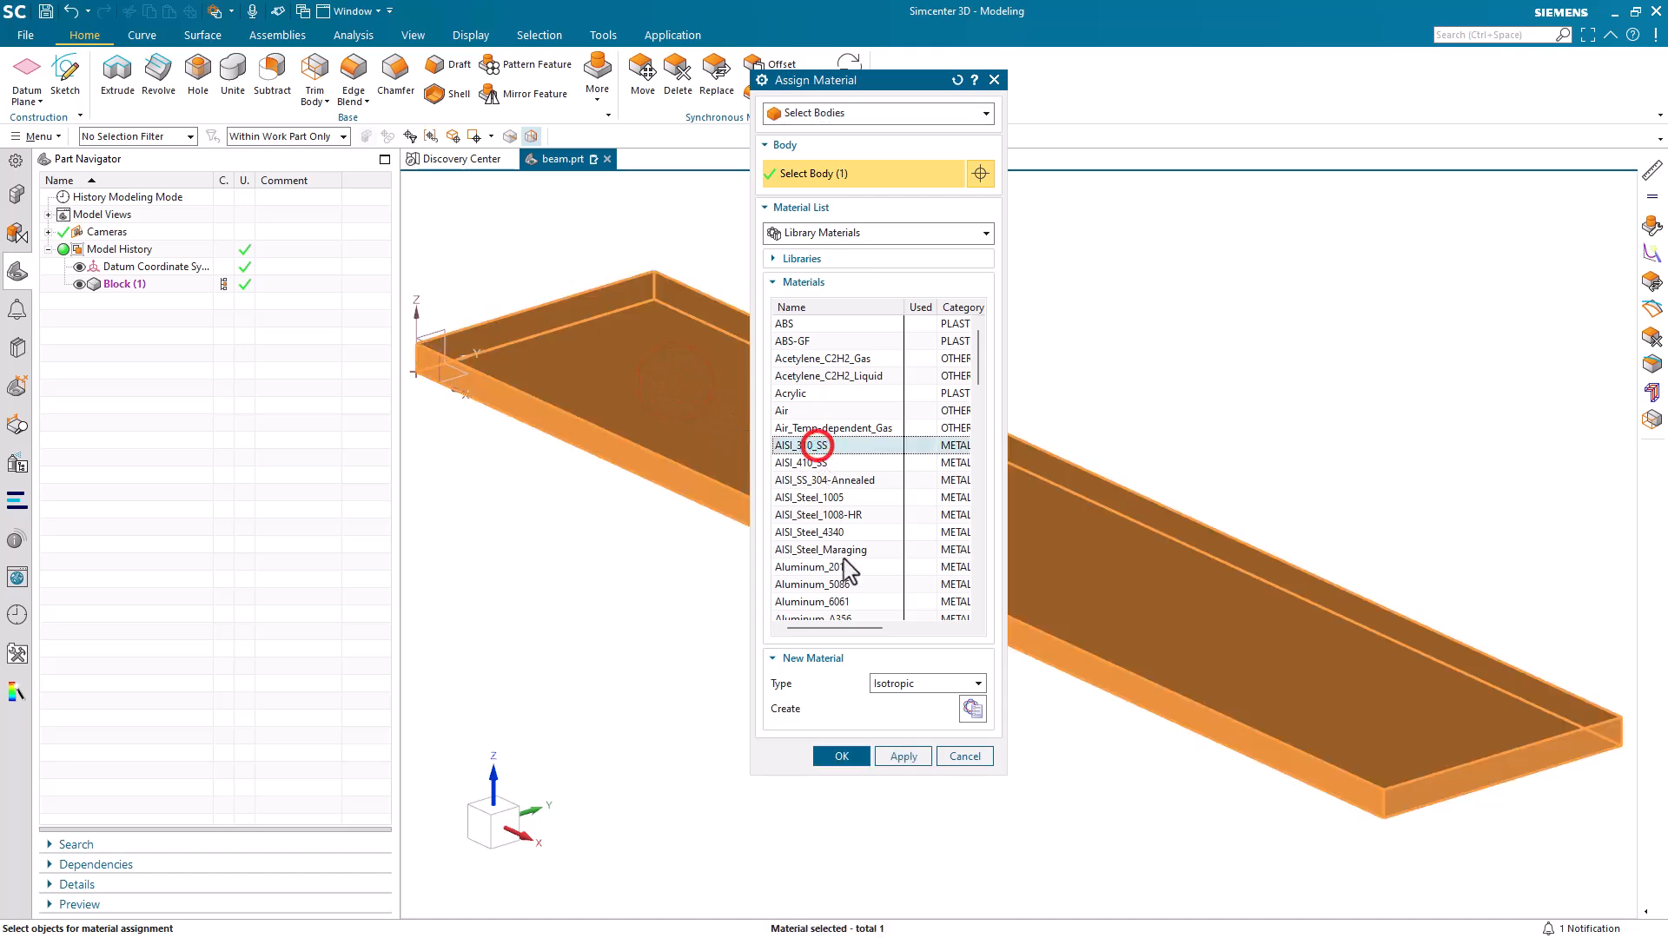
{"action": "left_click", "coordinate": [841, 755]}
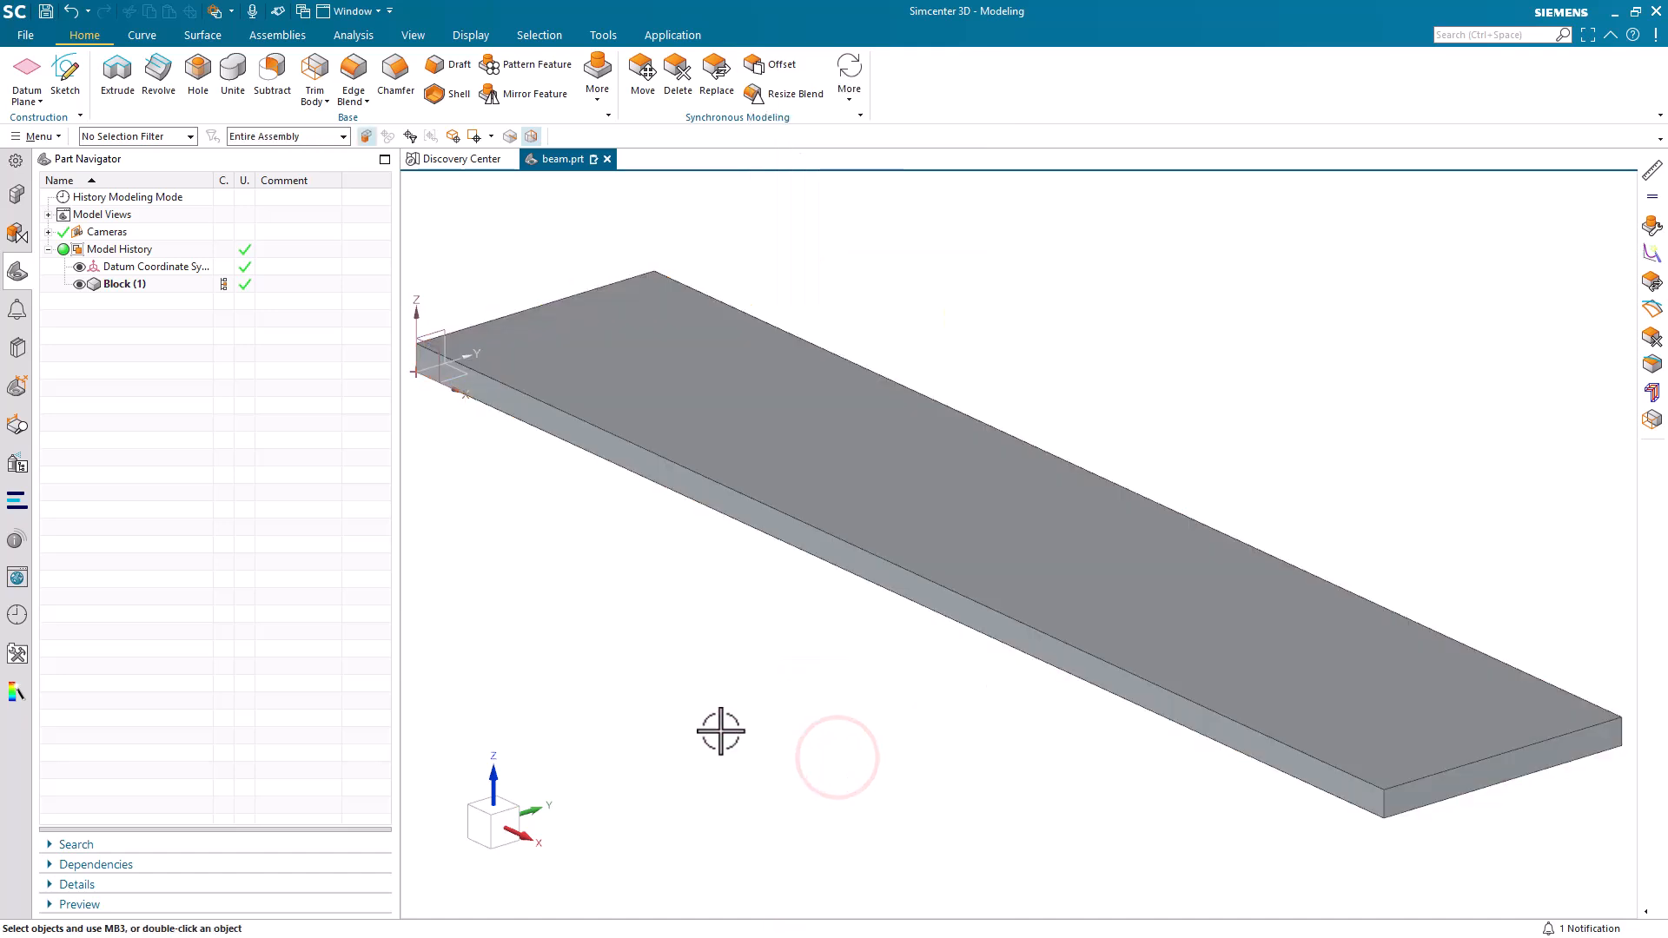
Switch to the Pre/Post application and create a FEM and simulation for the beam with the Simcenter Nastran structural solver environment.
{"action": "left_click", "coordinate": [654, 35]}
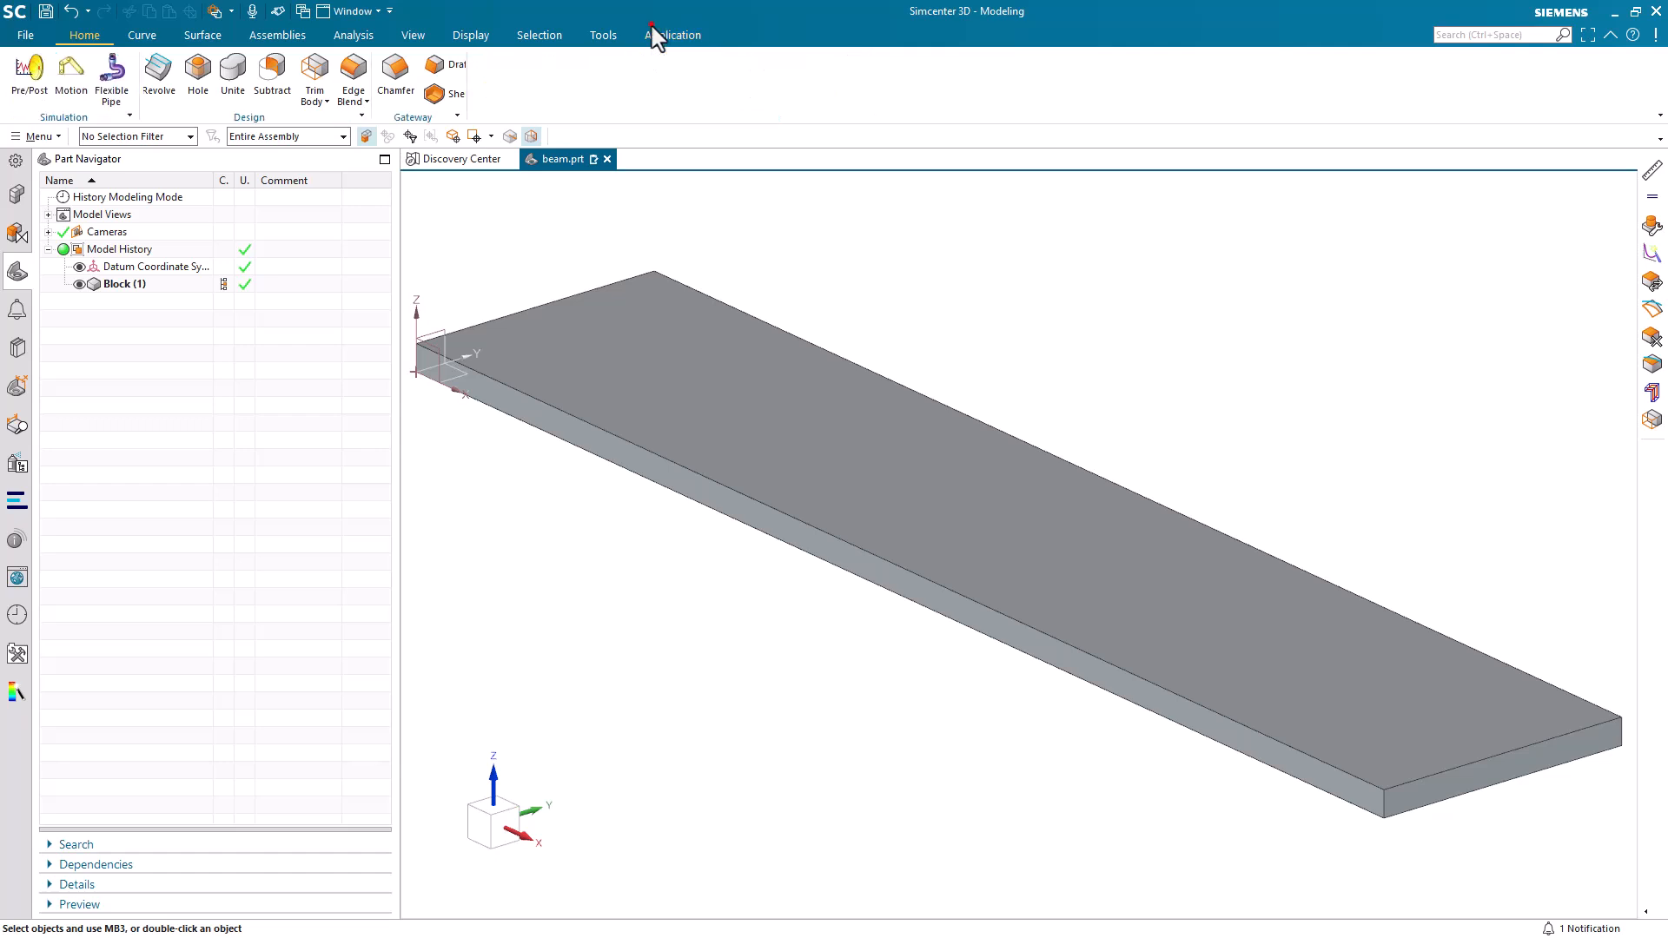
{"action": "left_click", "coordinate": [28, 74]}
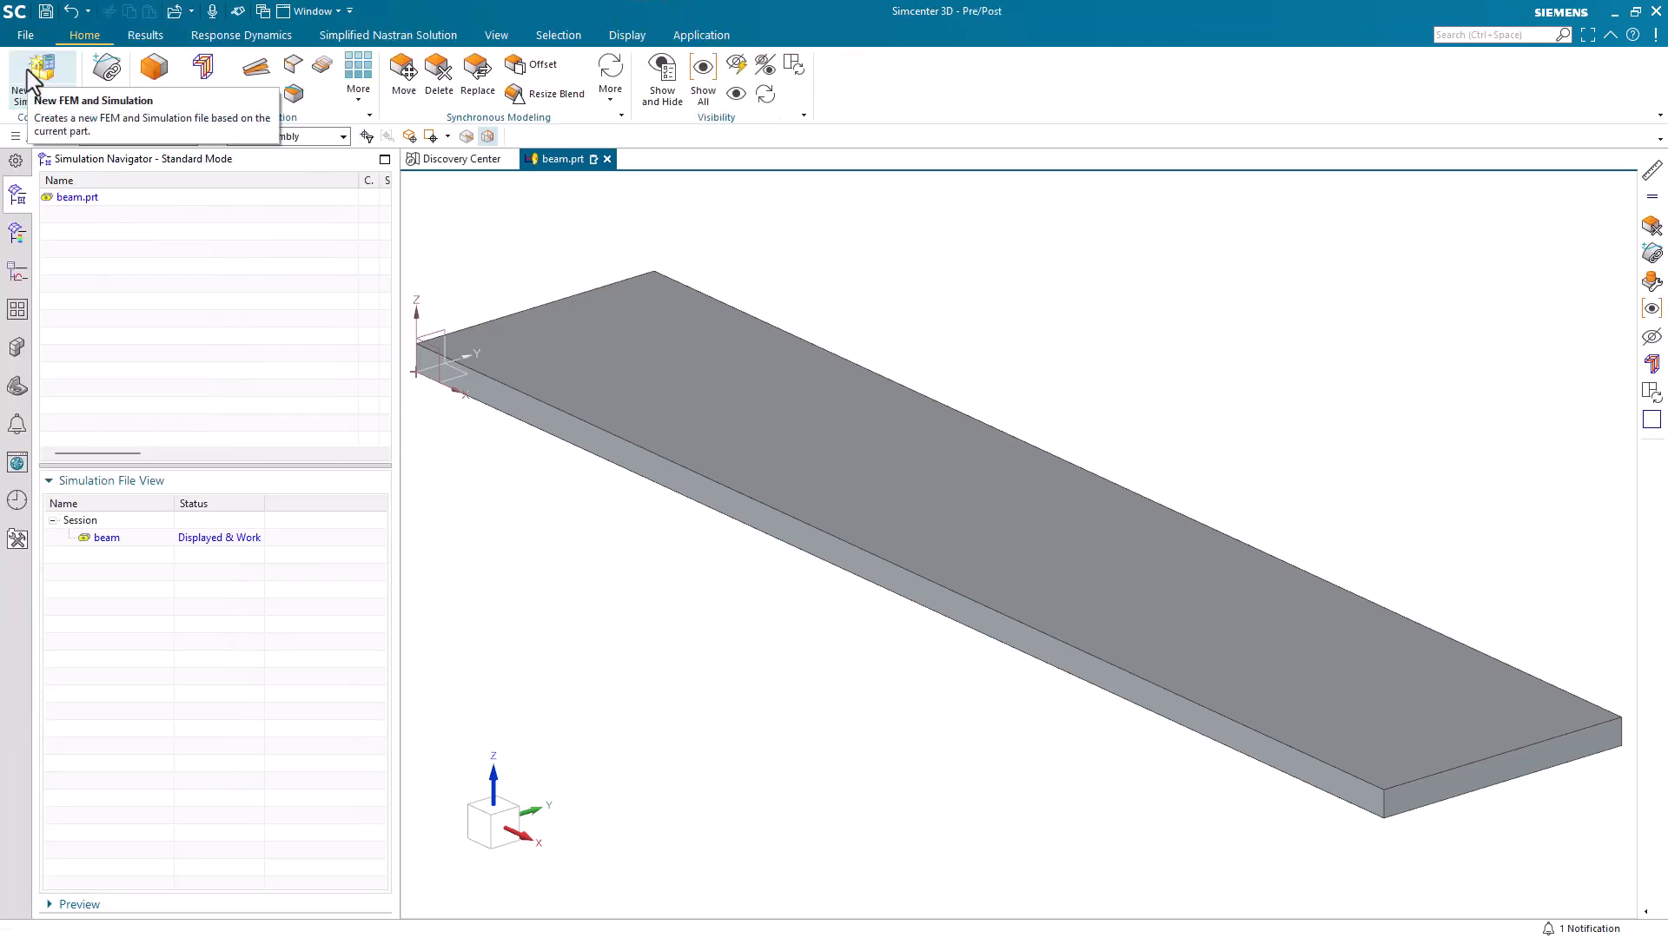
{"action": "left_click", "coordinate": [28, 77]}
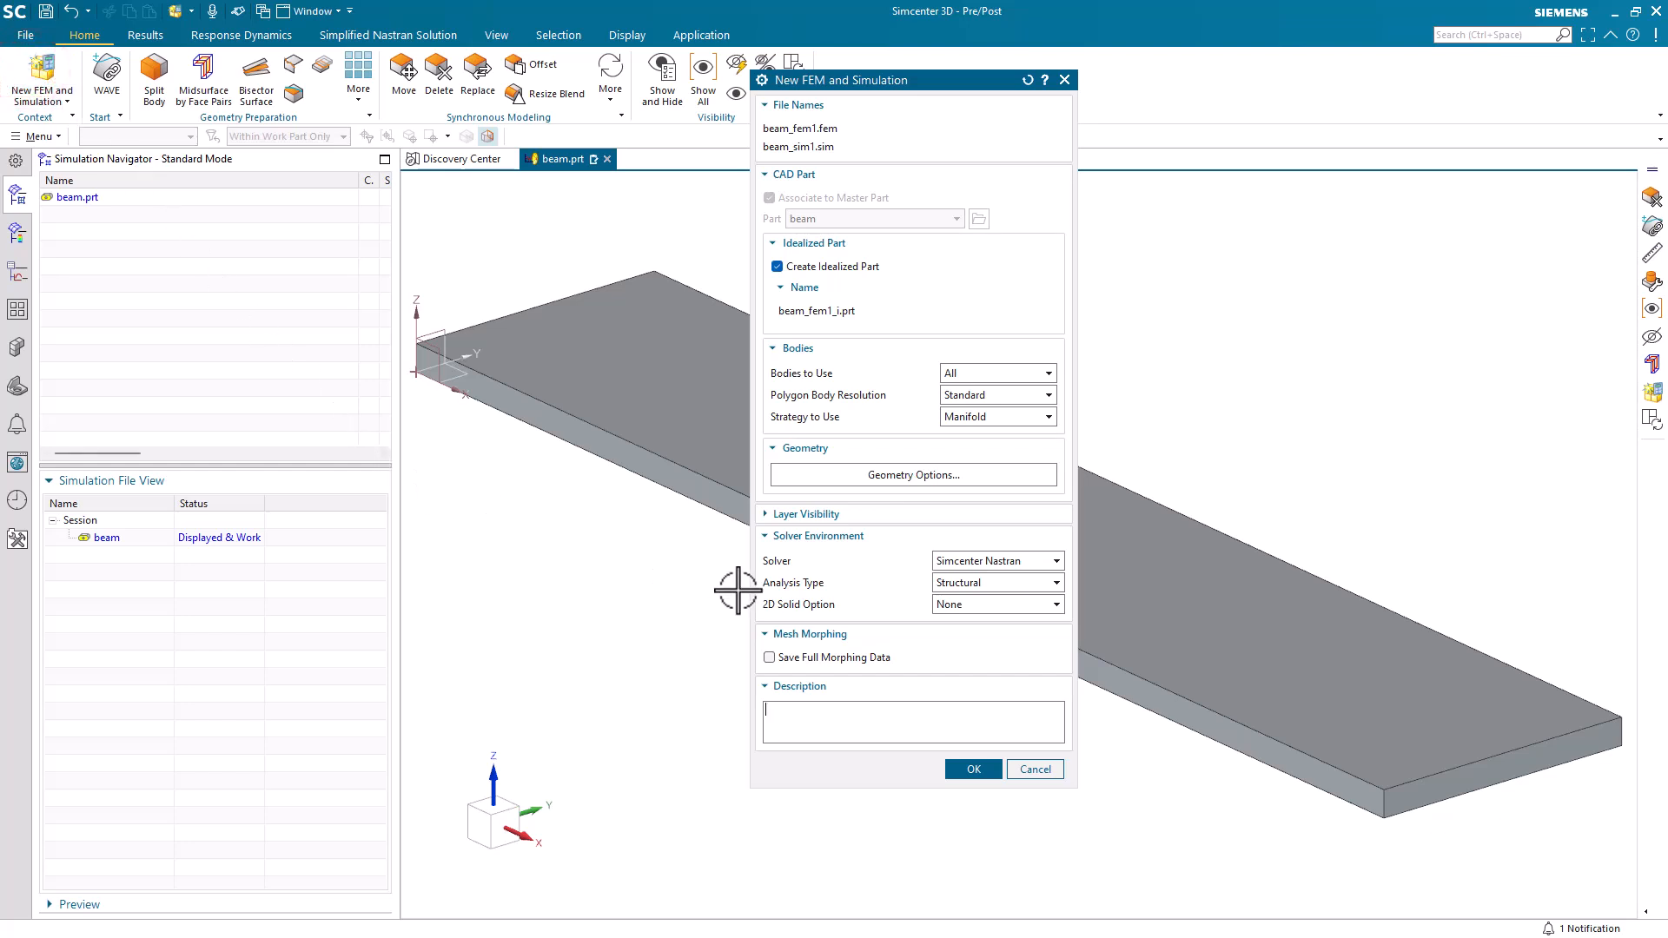
{"action": "left_click", "coordinate": [946, 731]}
{"action": "left_click", "coordinate": [973, 769]}
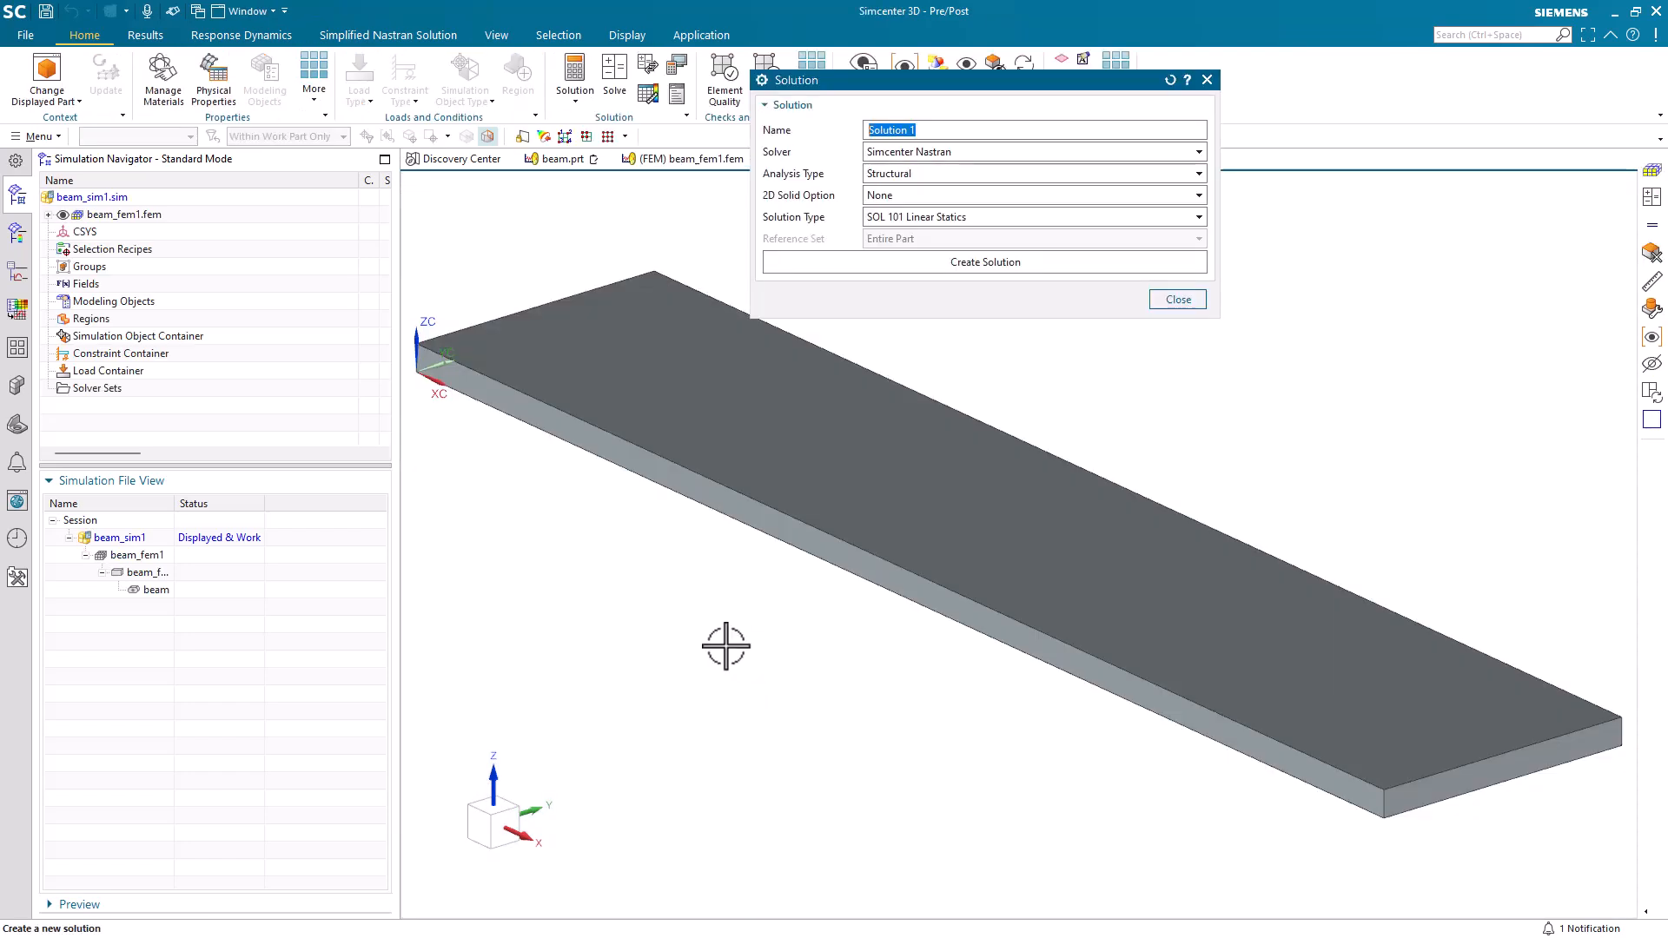
Create Solution 1 with the solution type SOL 401 Multi-Step Nonlinear.
{"action": "left_click", "coordinate": [967, 218]}
{"action": "scroll", "coordinate": [1004, 374], "scroll_direction": "down", "scroll_amount": 3}
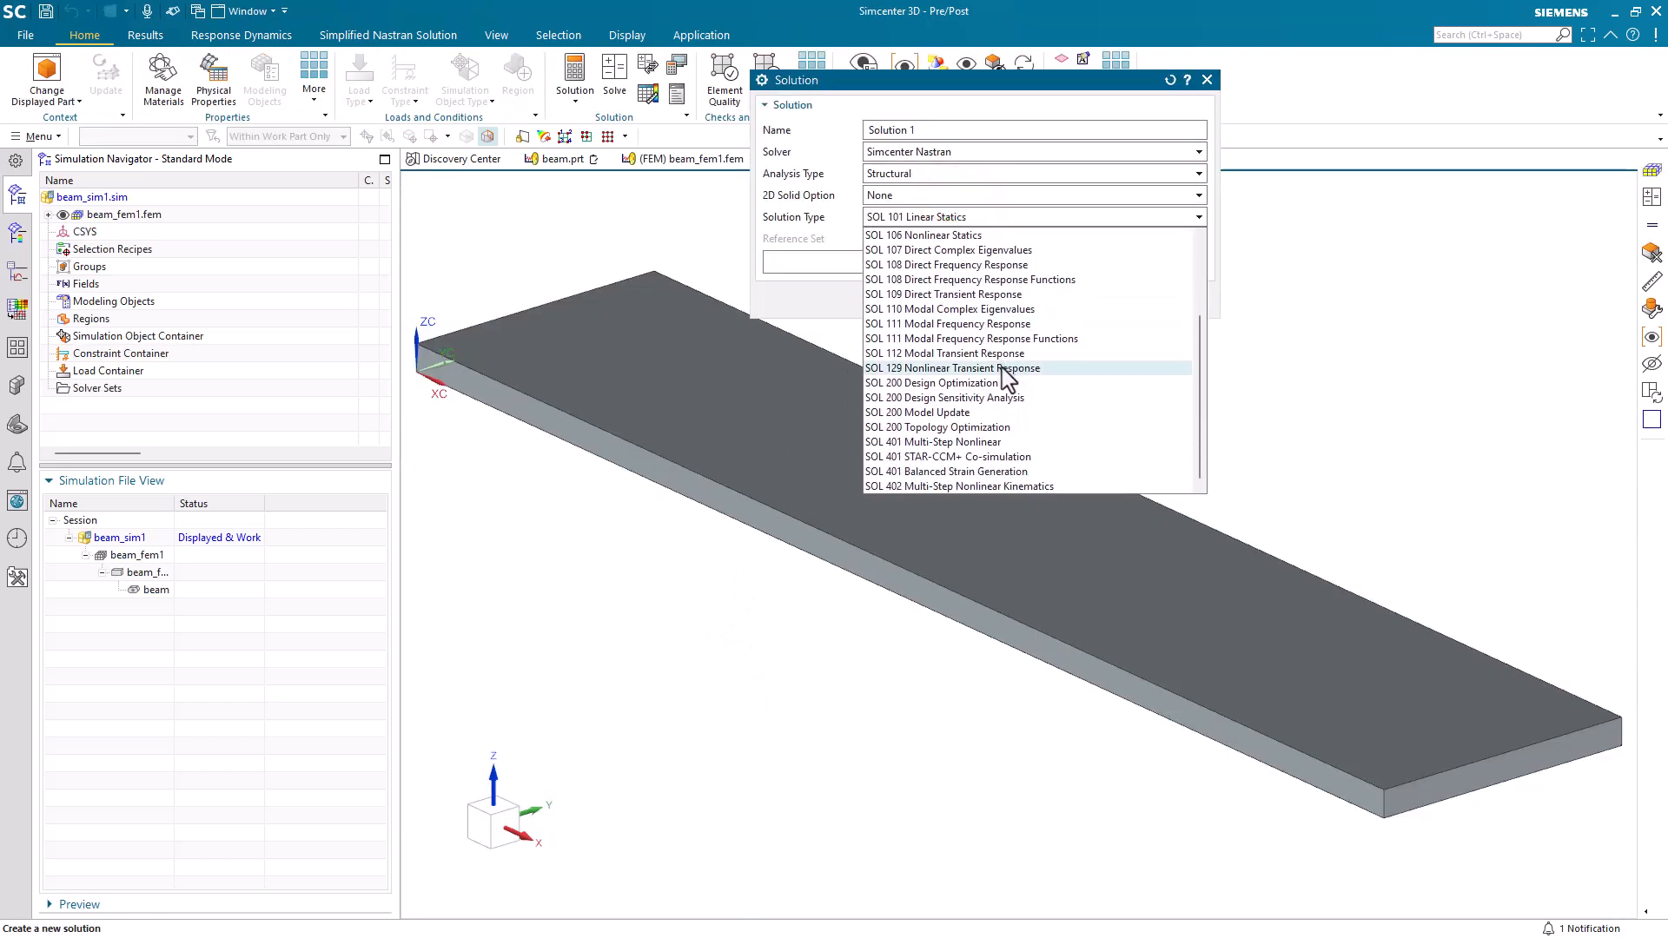
{"action": "left_click", "coordinate": [964, 442]}
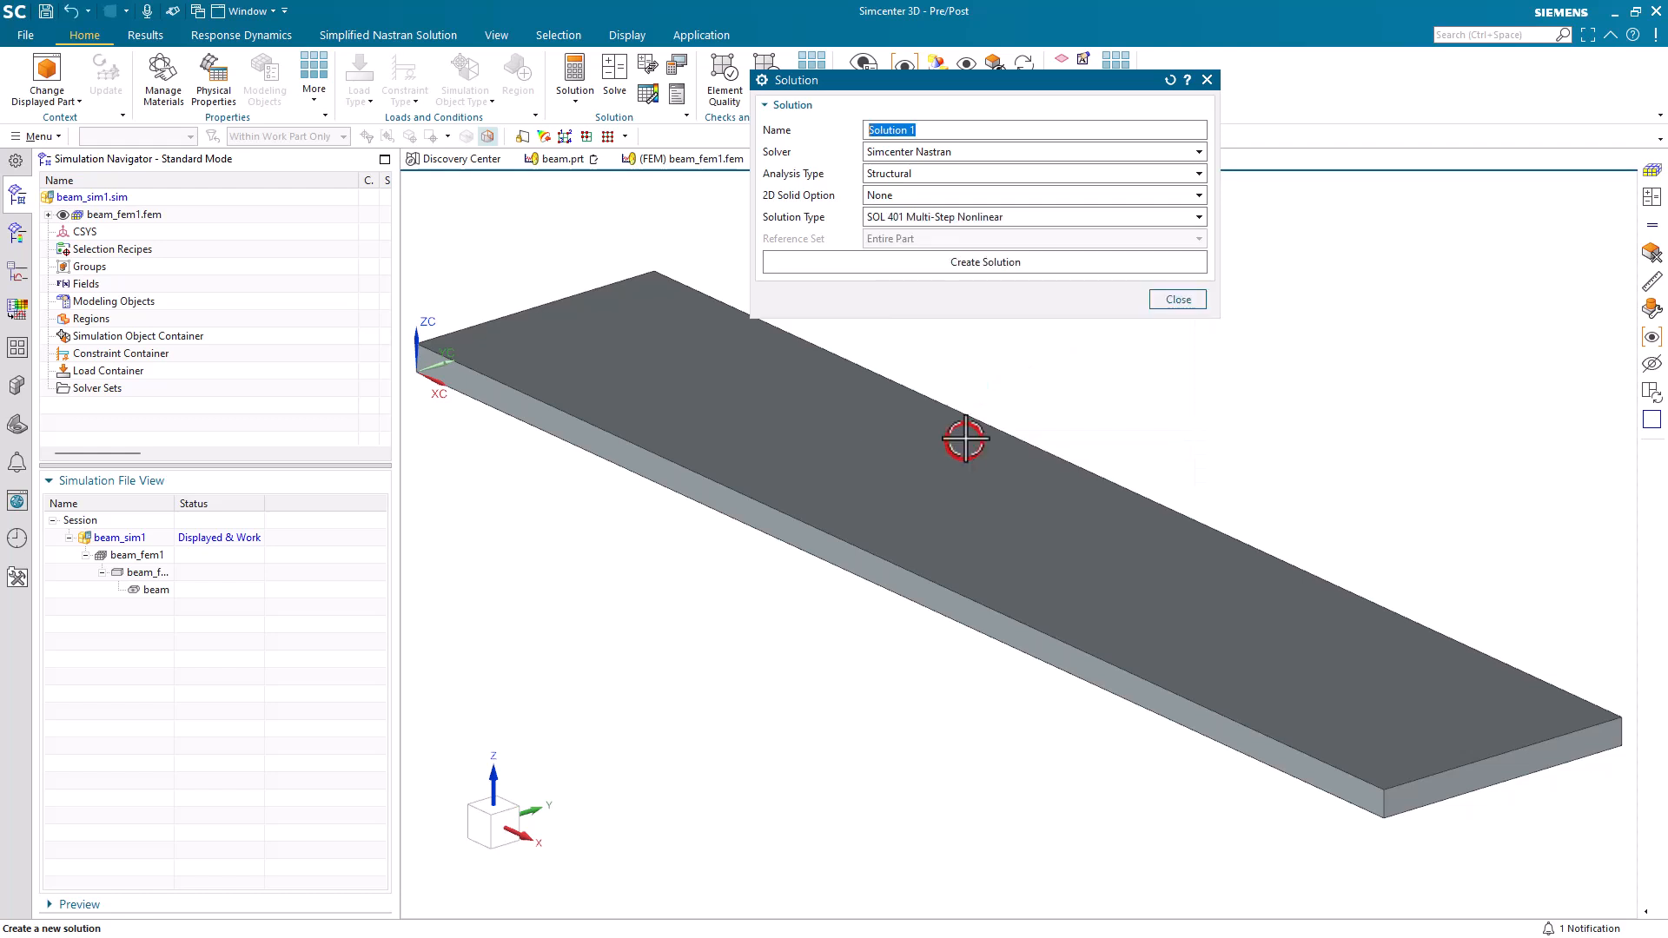
{"action": "left_click", "coordinate": [898, 255]}
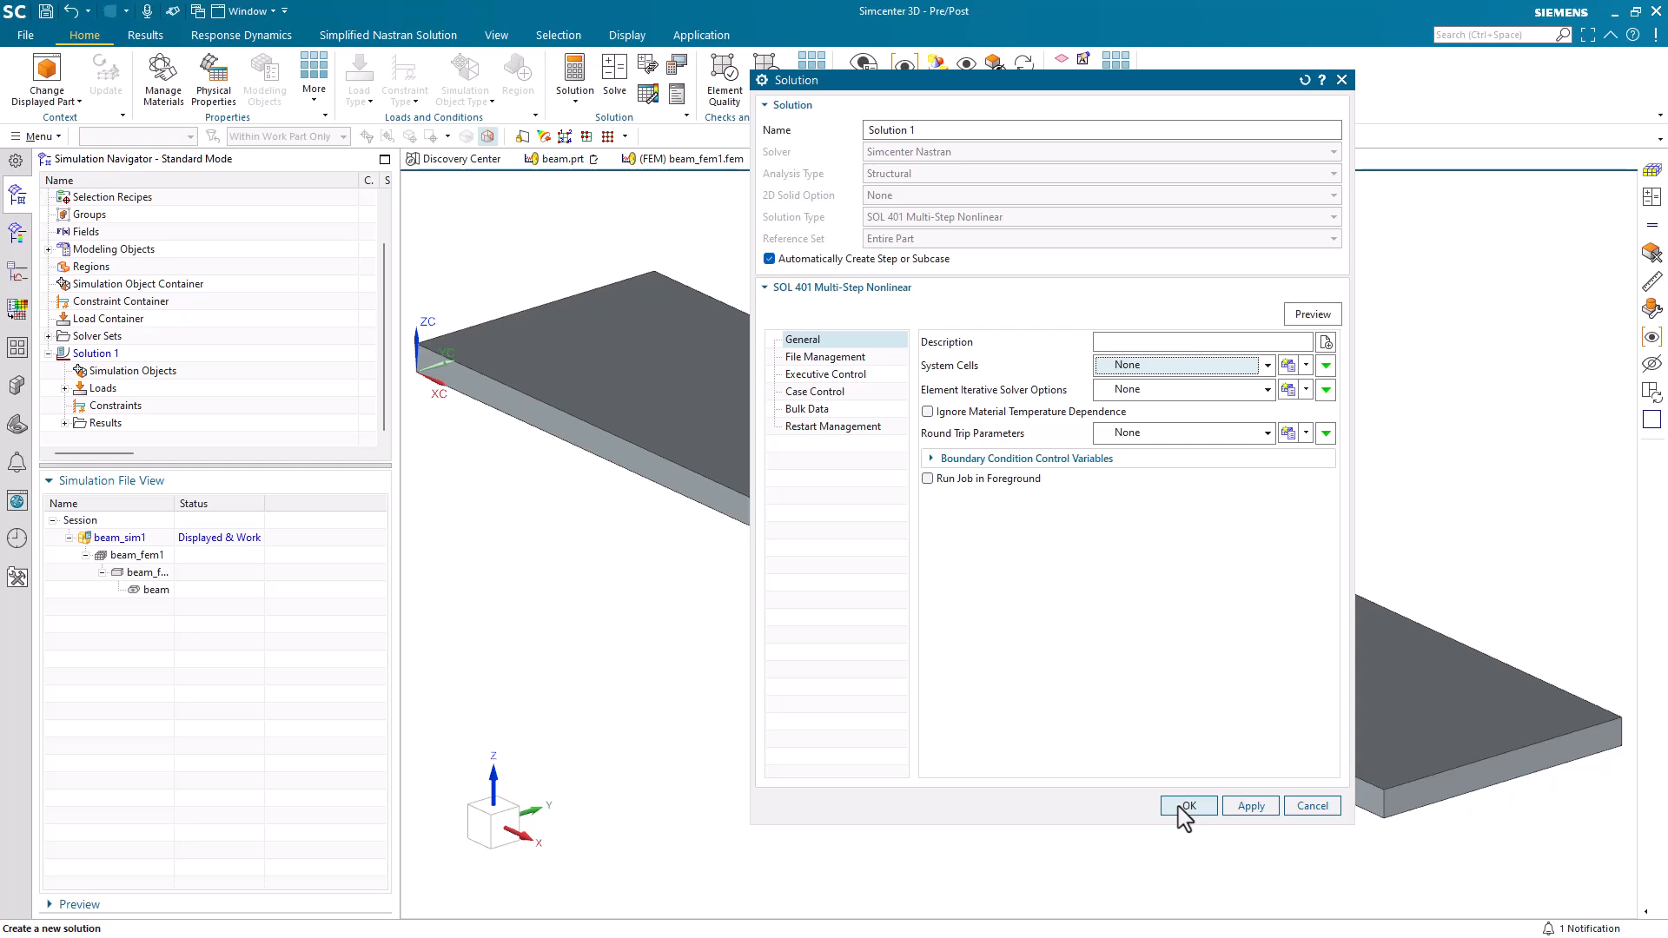
{"action": "left_click", "coordinate": [1185, 808]}
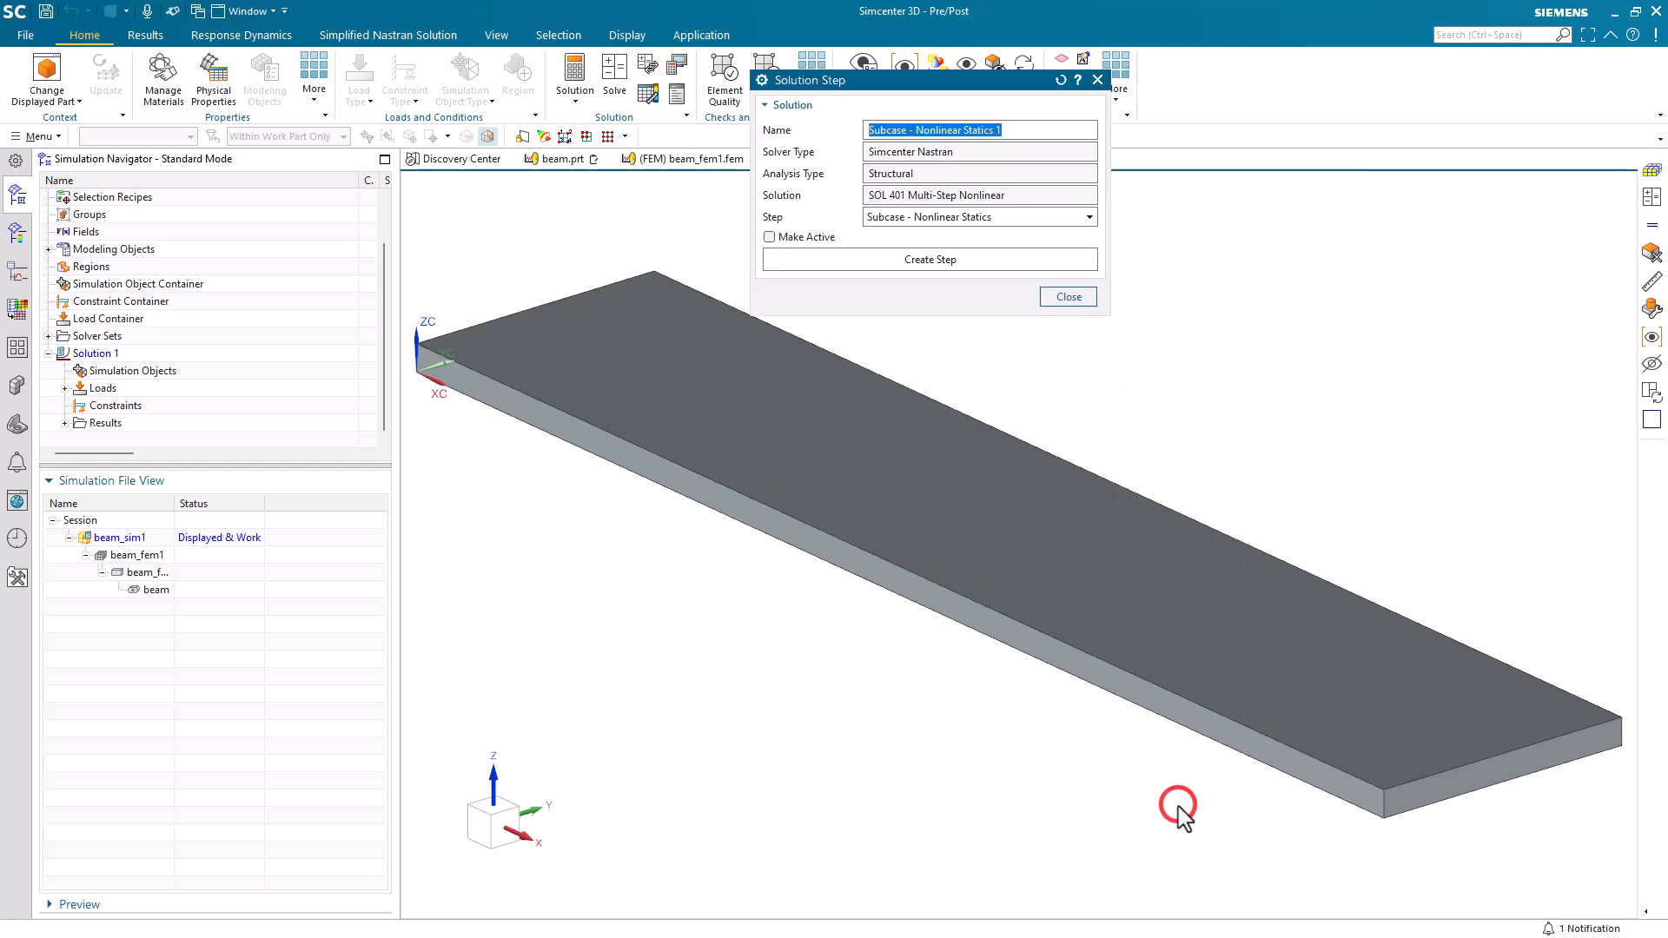
Create a Nonlinear Statics subcase with an end time of 4 s and 50 increments.
{"action": "left_click", "coordinate": [936, 260]}
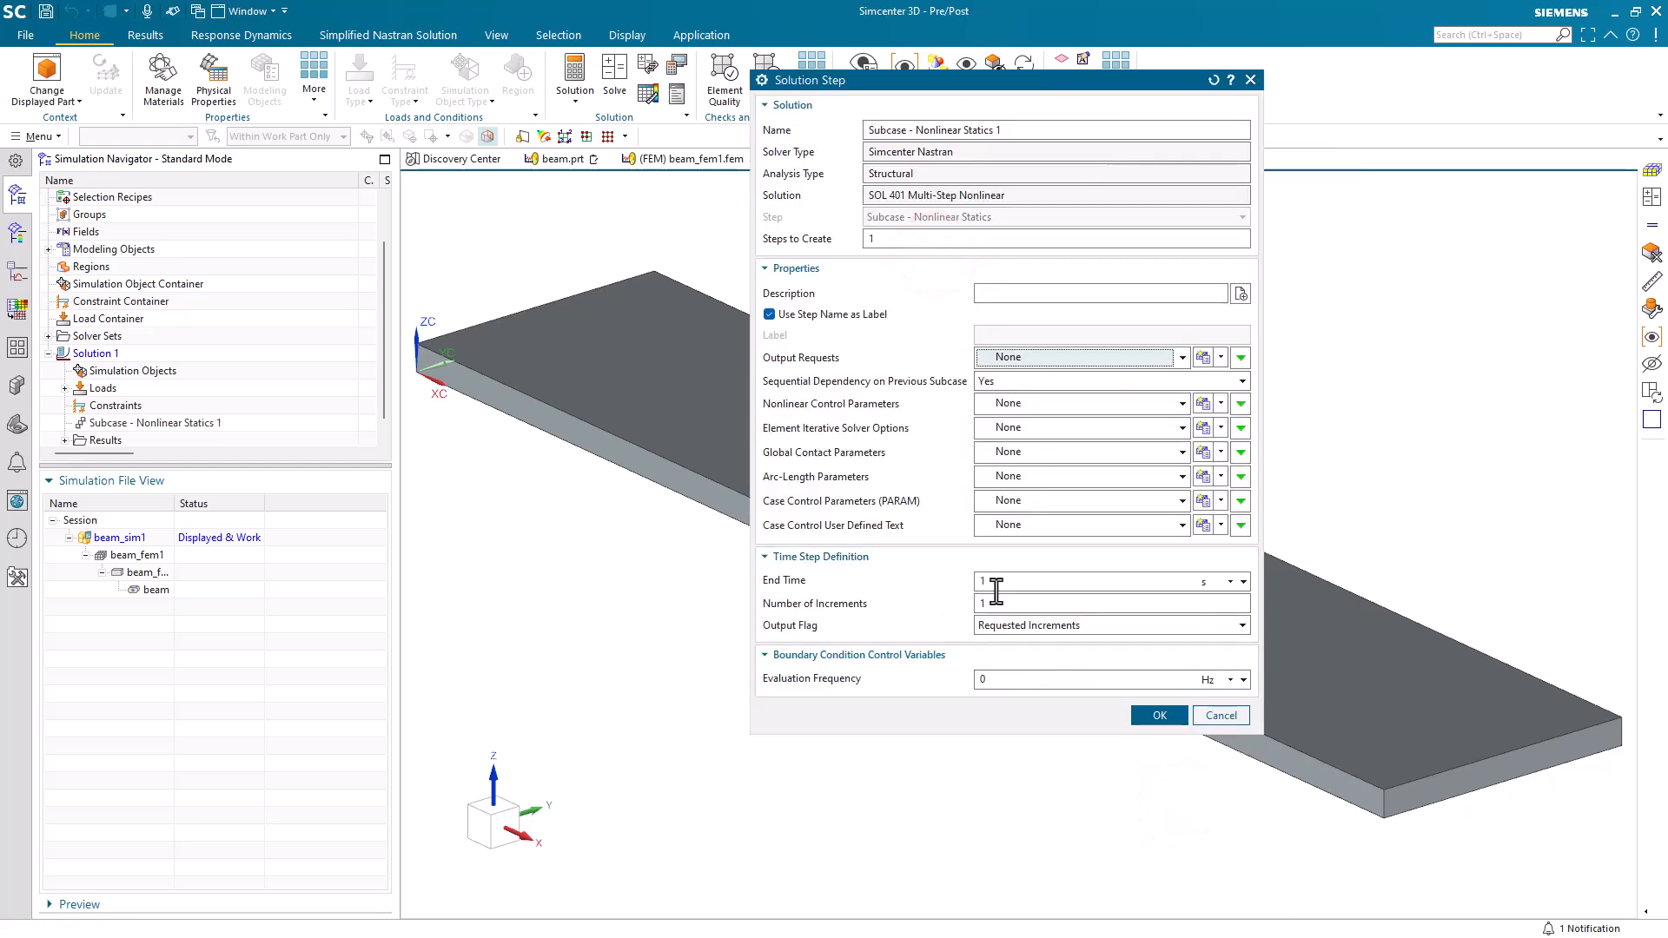
{"action": "left_click", "coordinate": [997, 582]}
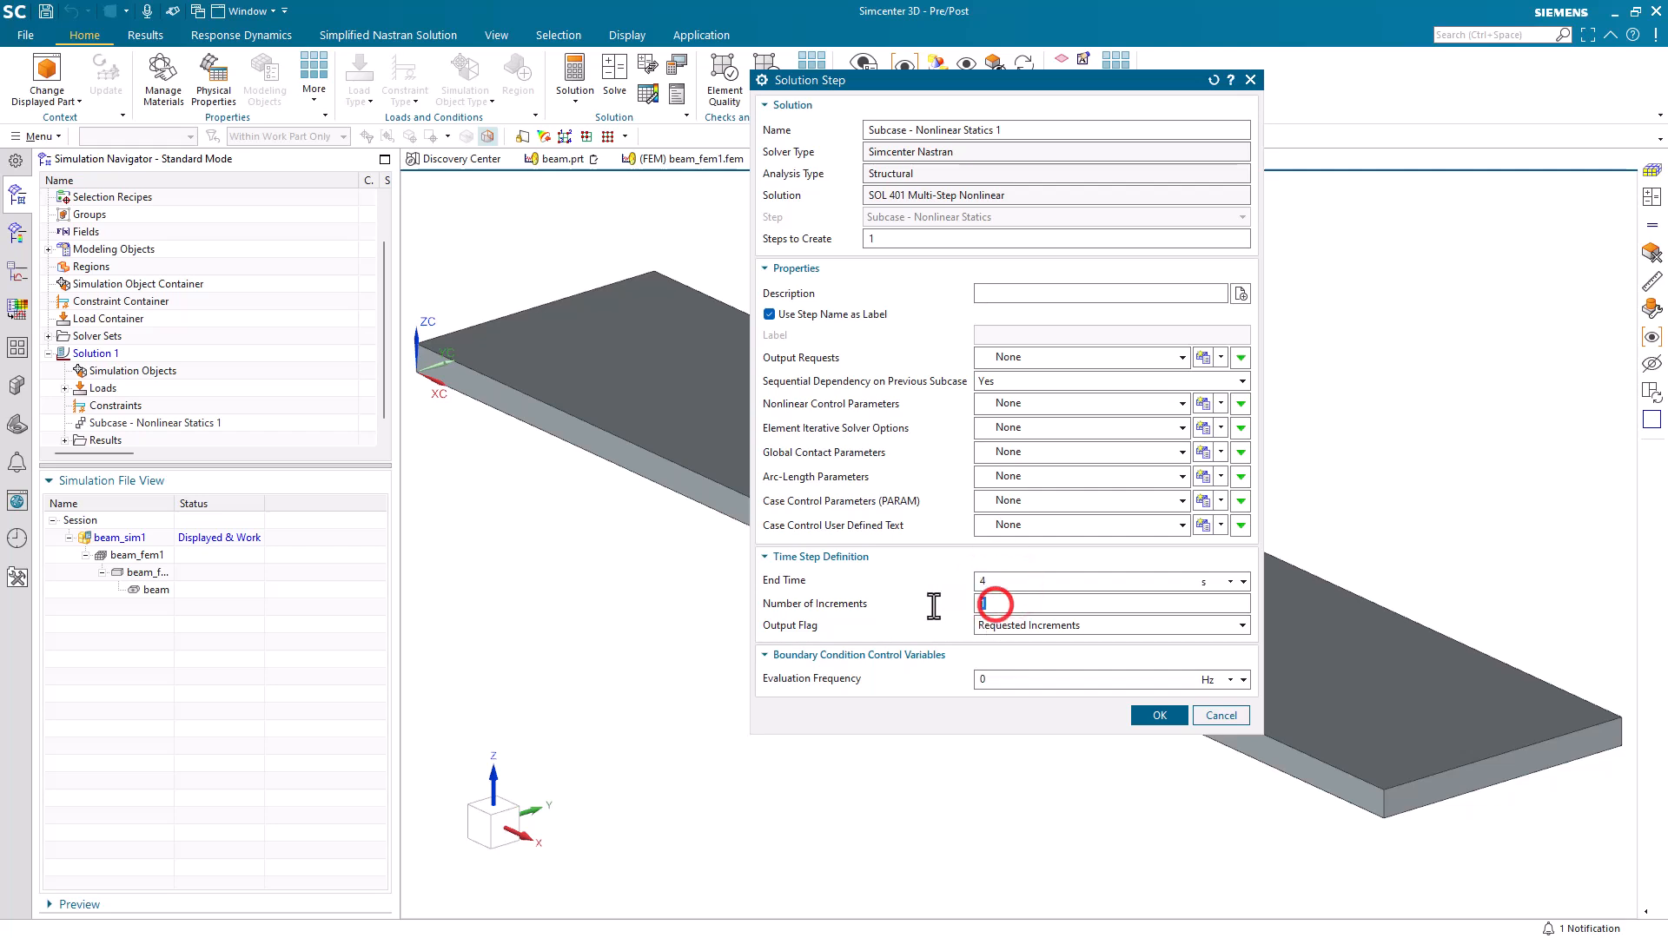
{"action": "type", "text": "50"}
{"action": "left_click", "coordinate": [1155, 715]}
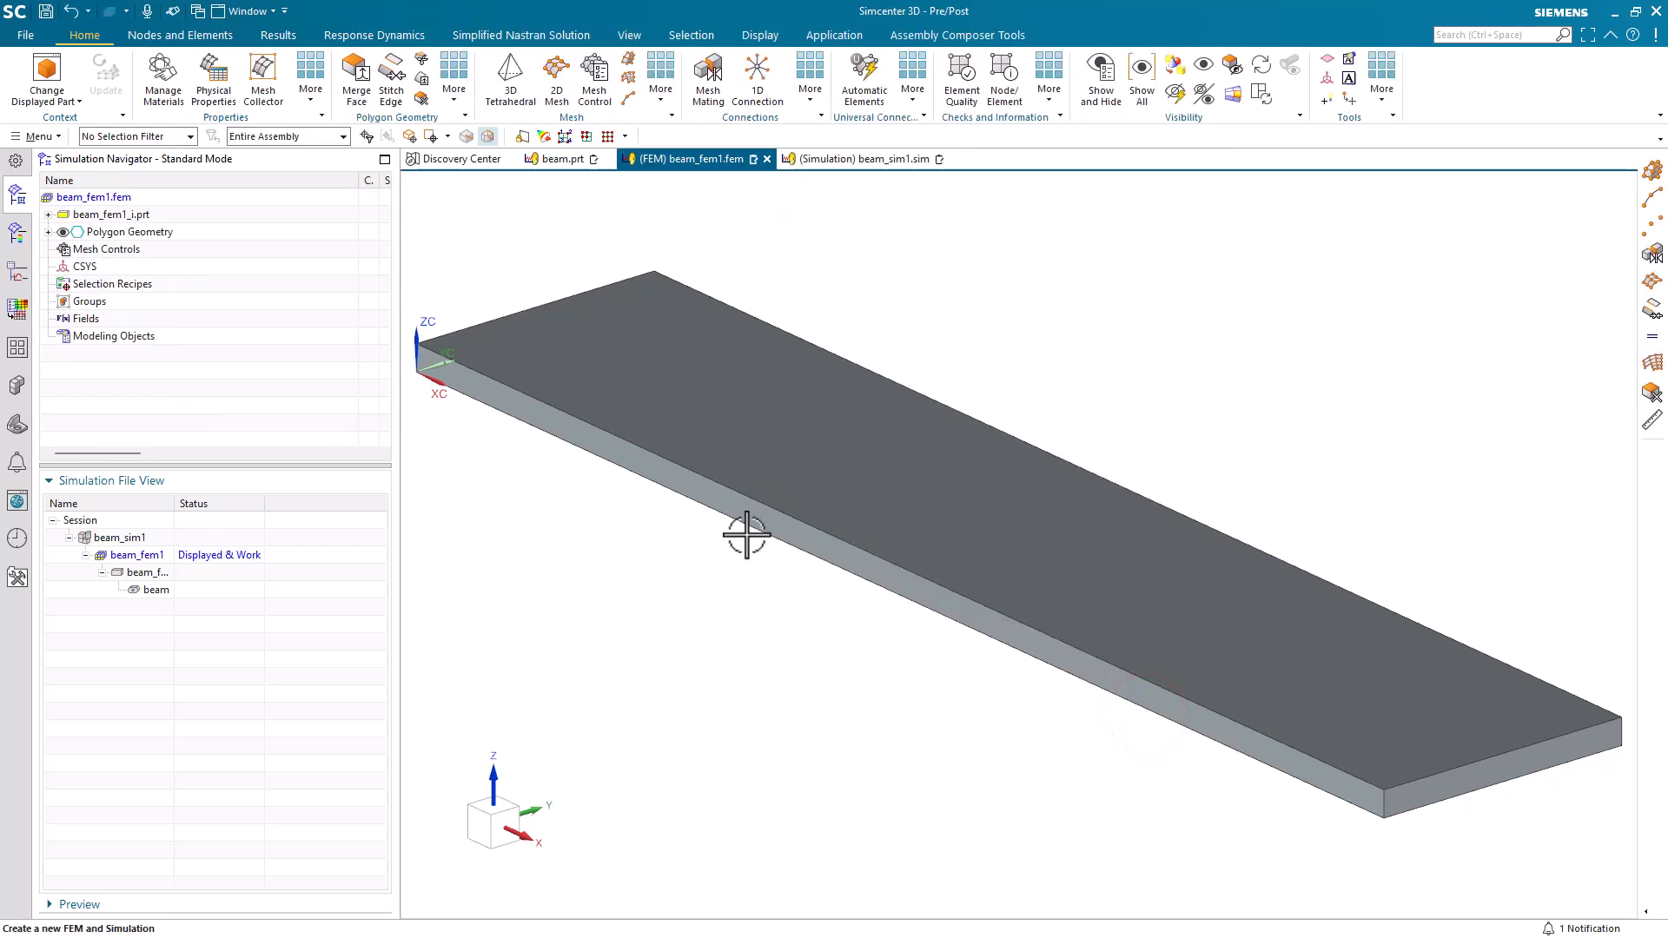
In the FEM file, mesh the beam body with a 3D swept mesh of CHEXA(8) elements at a 0.025 in source element size.
{"action": "left_click", "coordinate": [625, 61]}
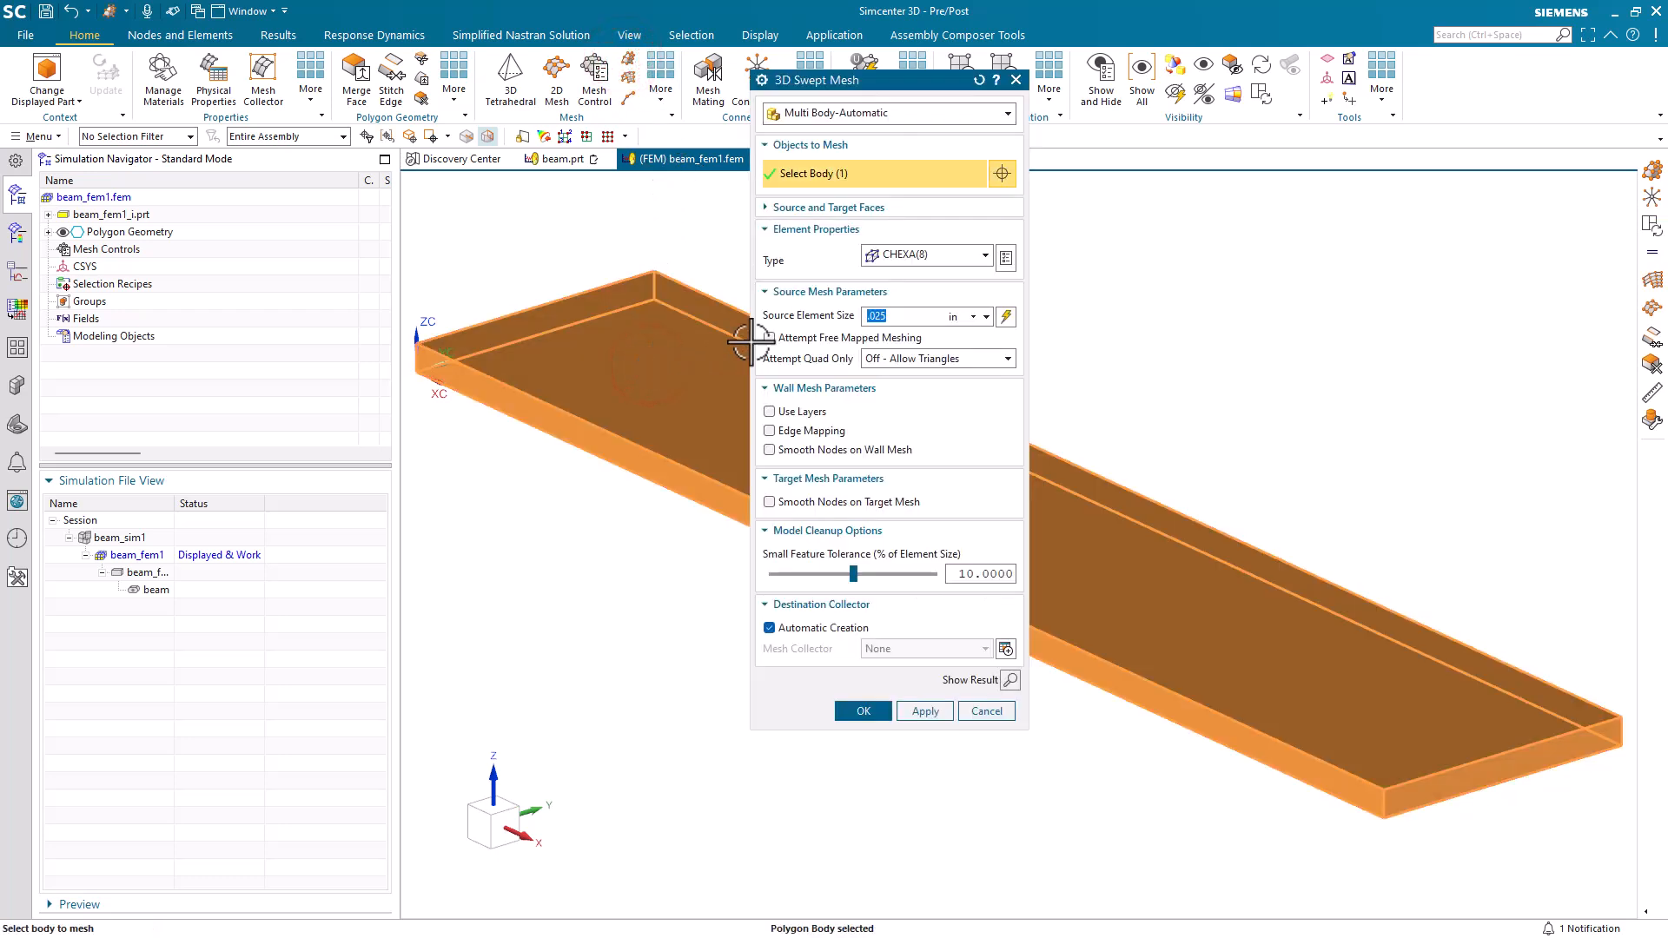
{"action": "left_click", "coordinate": [868, 711]}
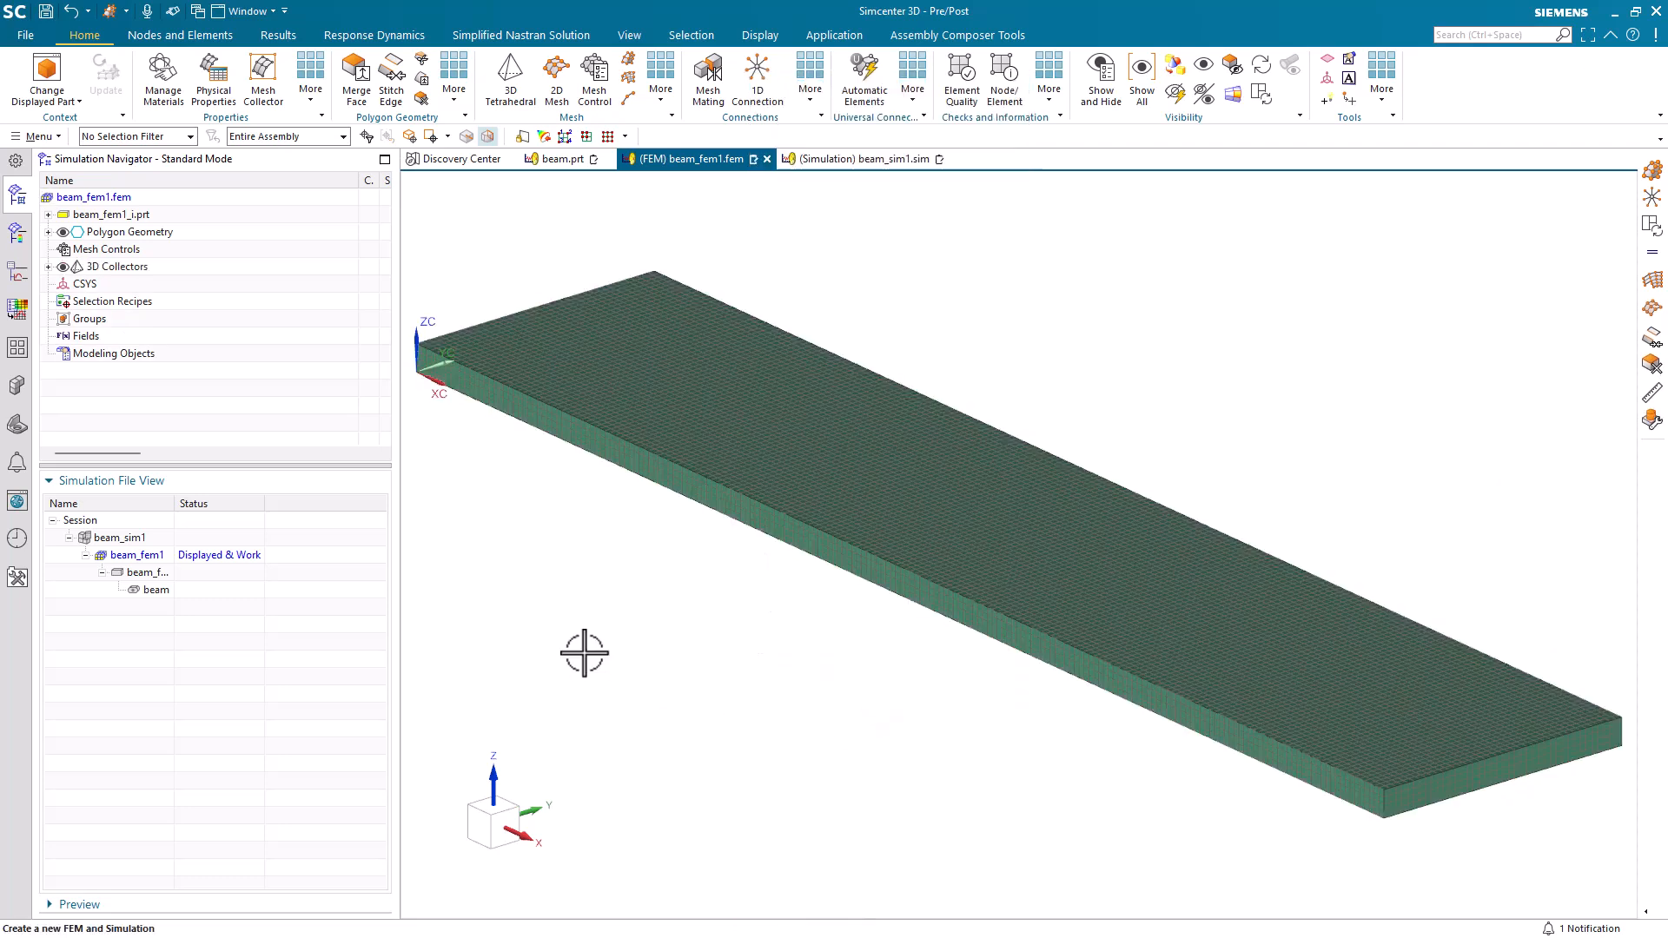
In the beam_sim1 simulation file, add an expression named magnitude with formula 10 and Force dimensionality in lbf.
{"action": "left_click", "coordinate": [852, 161]}
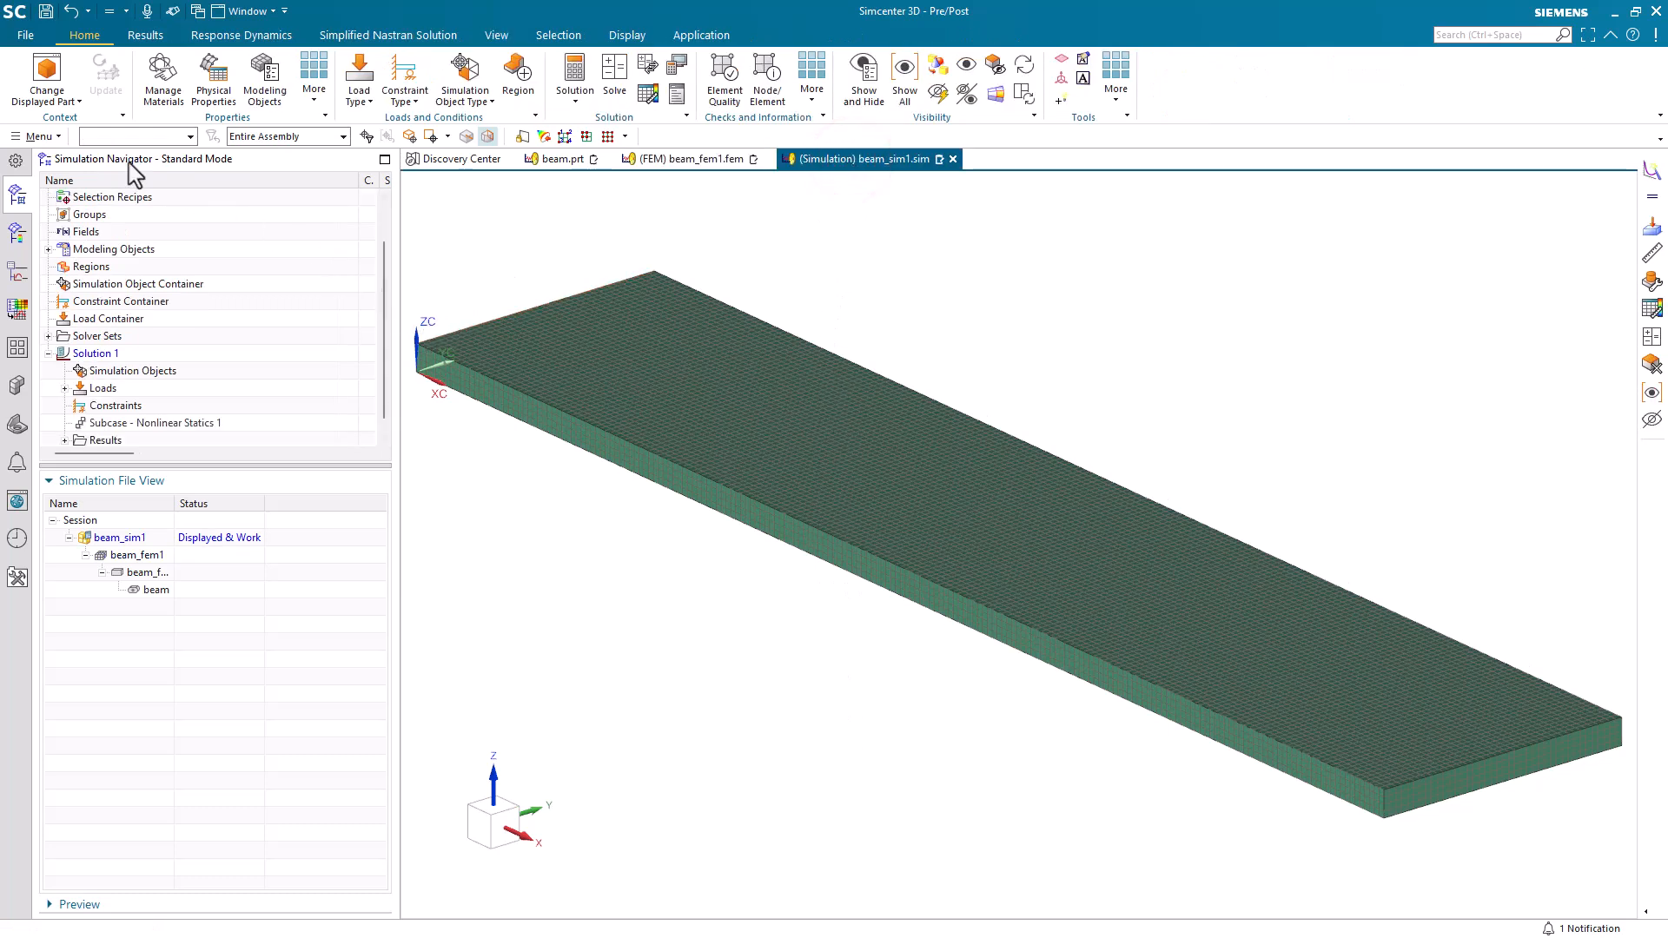
{"action": "left_click", "coordinate": [39, 137]}
{"action": "left_click", "coordinate": [96, 260]}
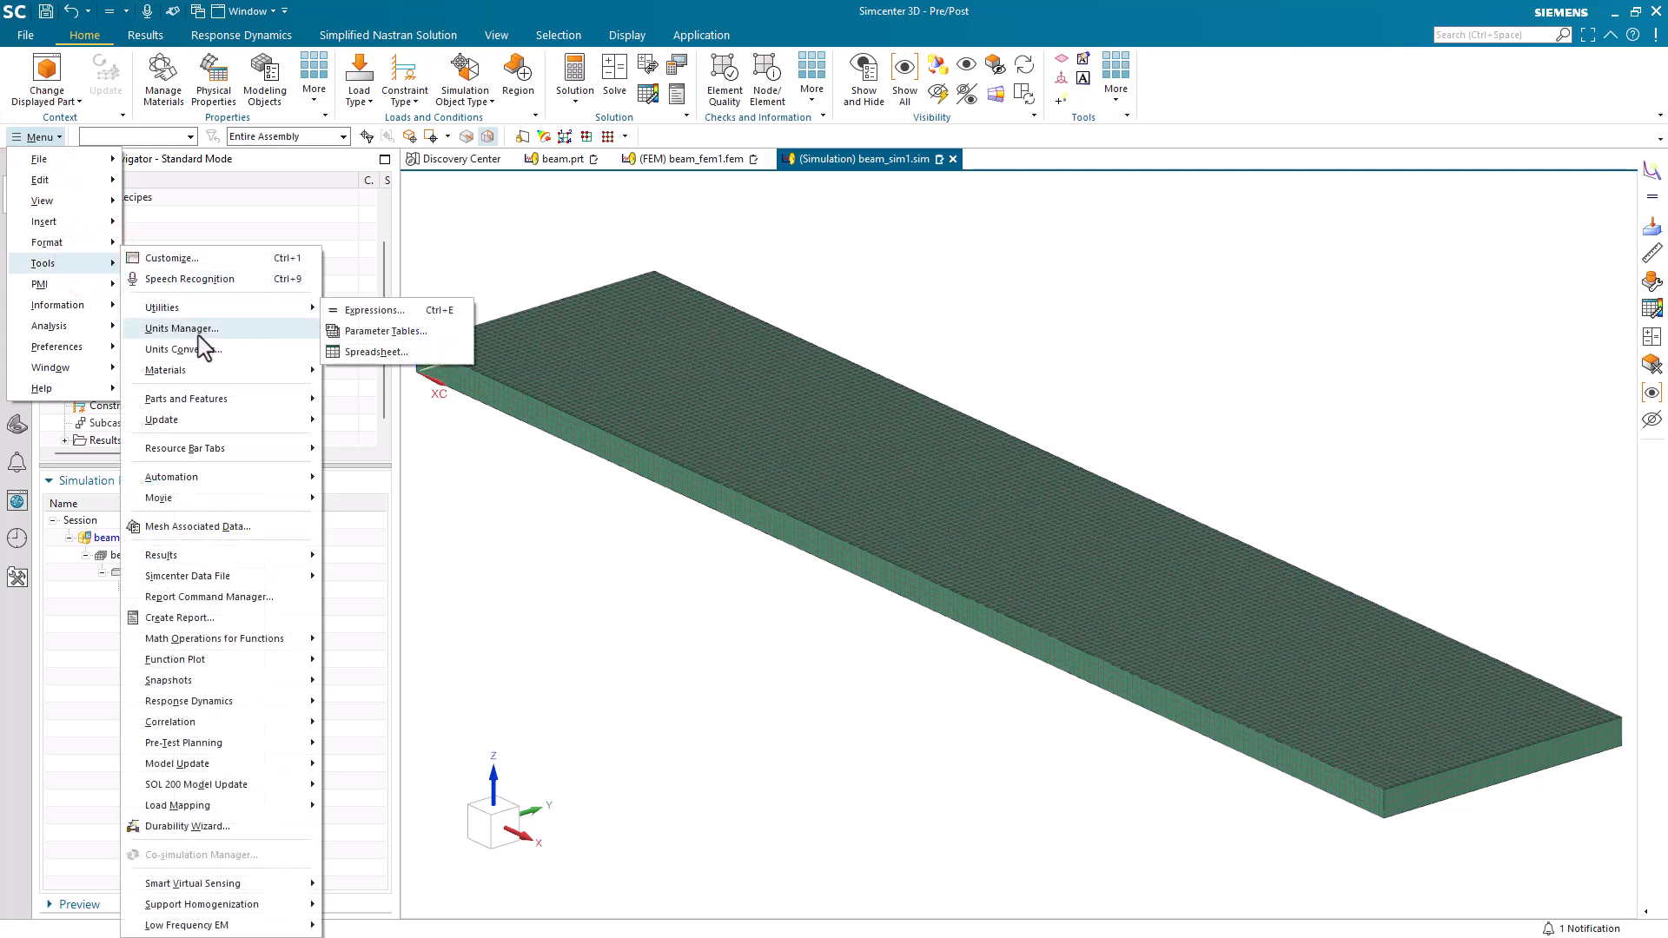
{"action": "mouse_move", "coordinate": [217, 399]}
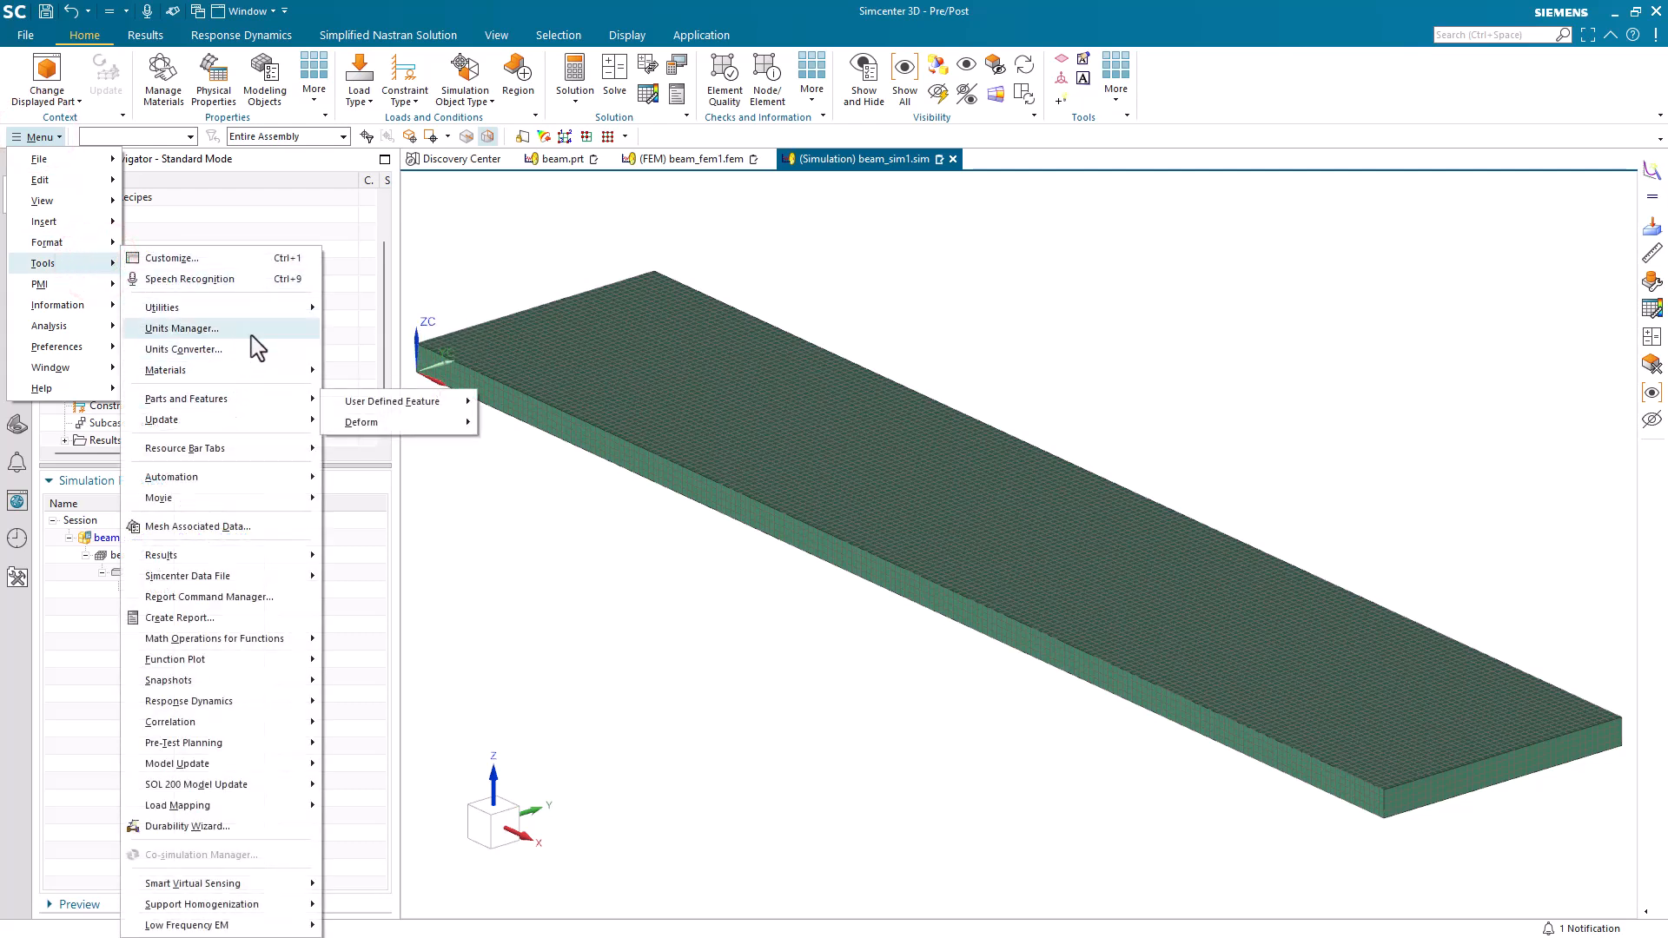
{"action": "left_click", "coordinate": [272, 308]}
{"action": "left_click", "coordinate": [362, 314]}
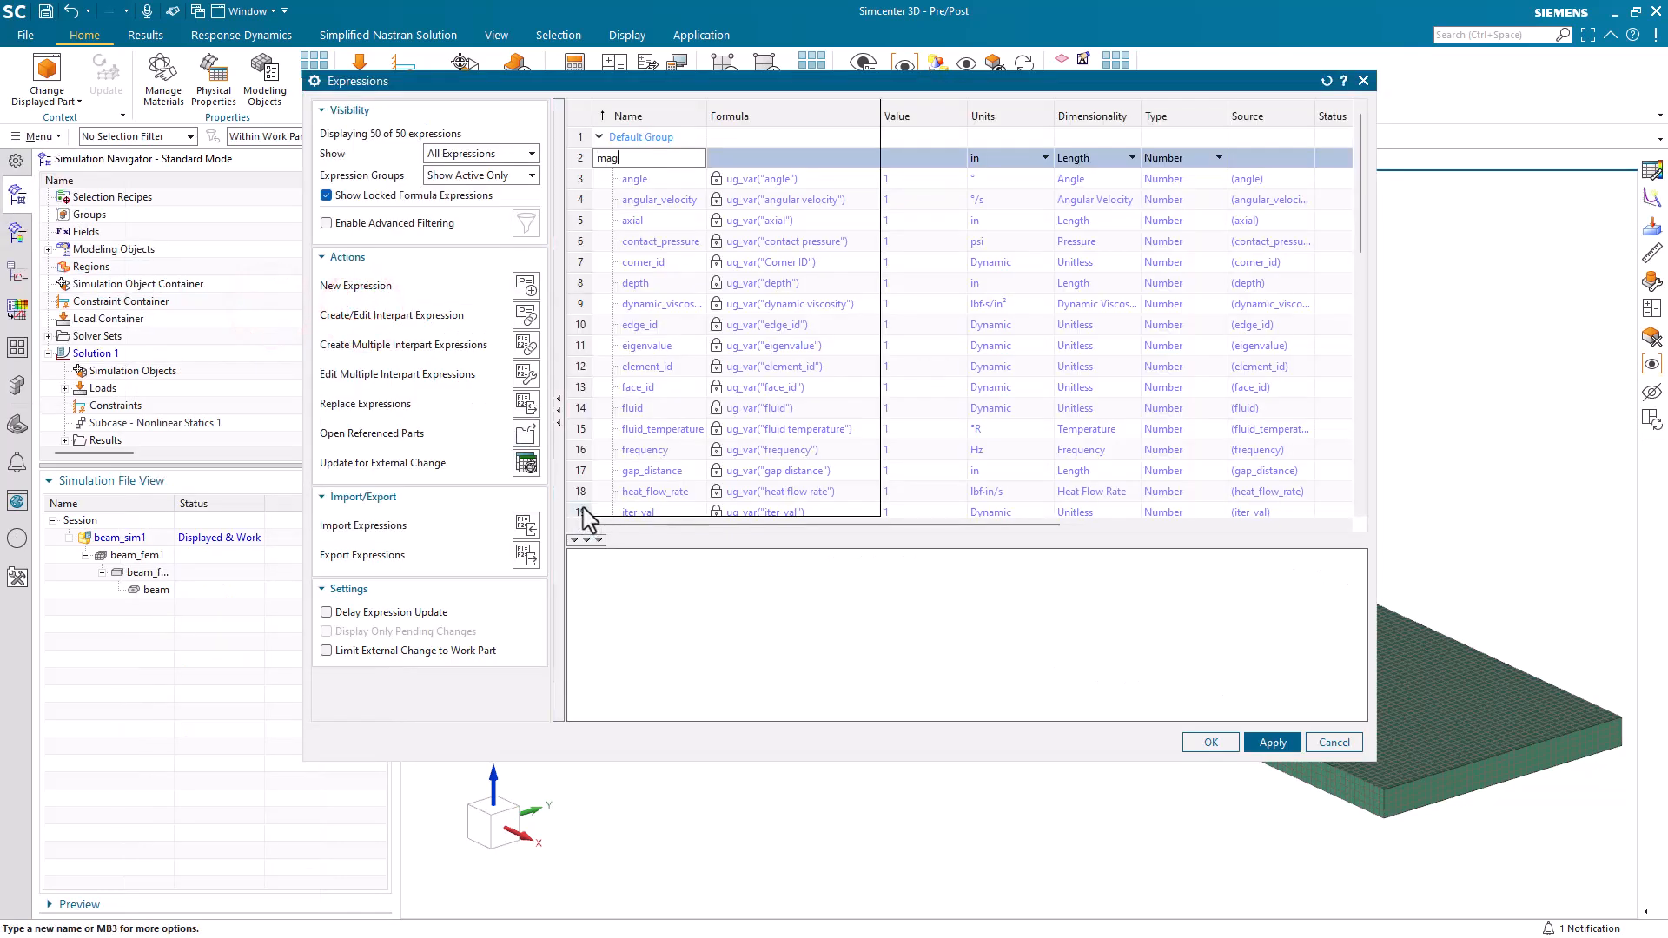
{"action": "key", "text": "Return"}
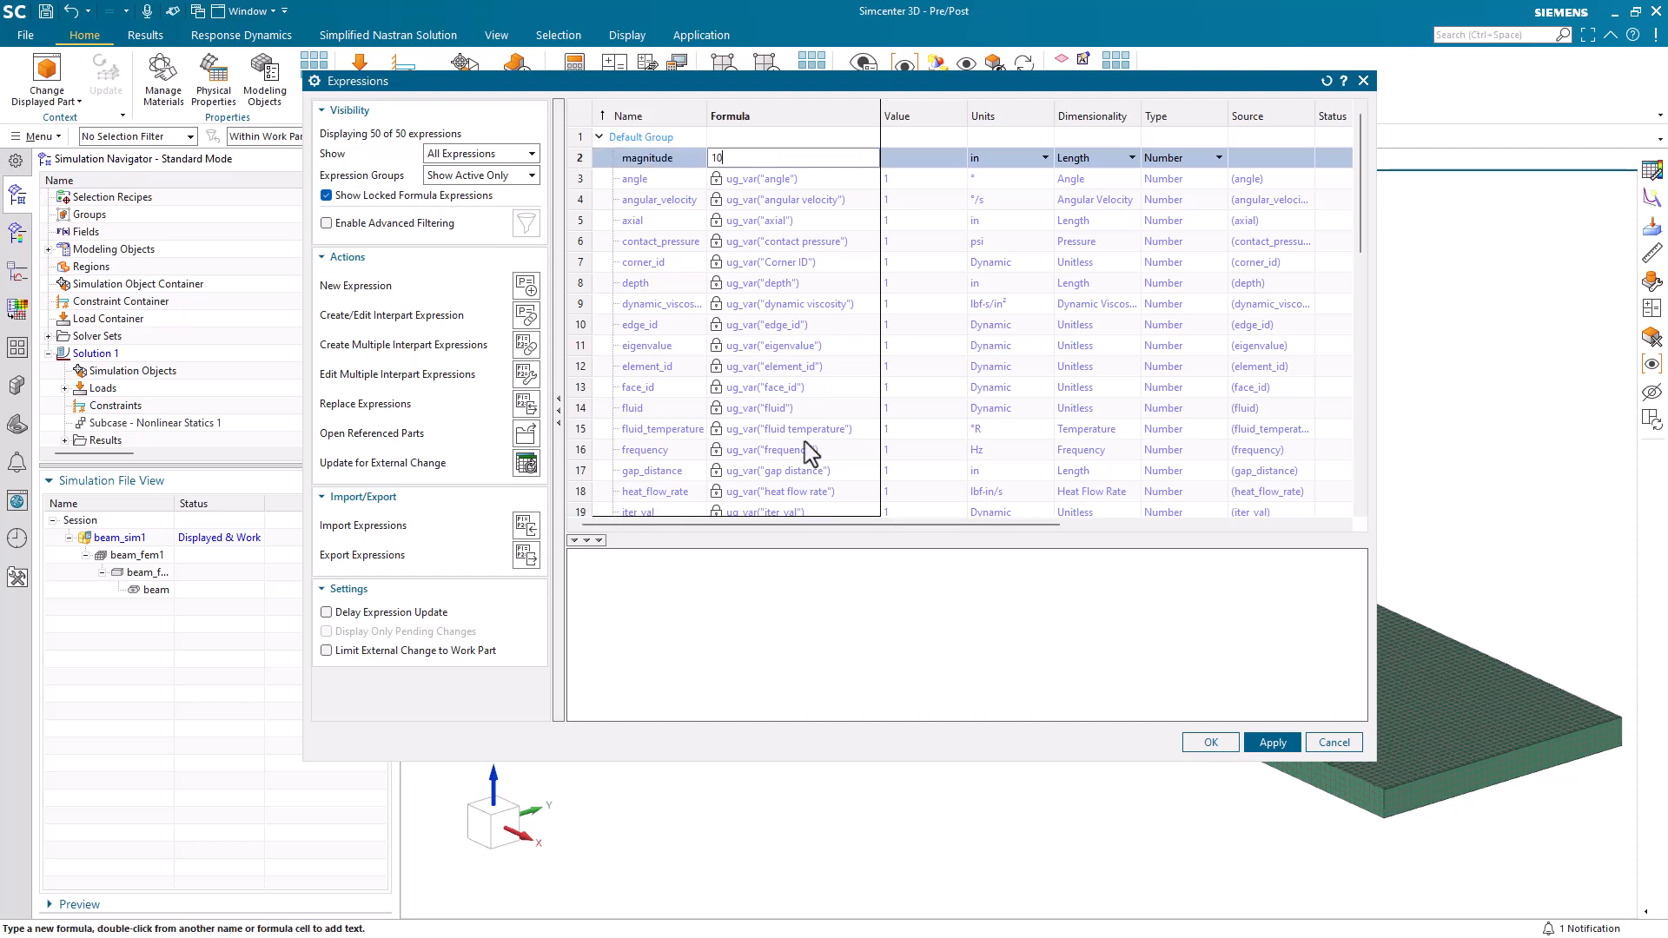
{"action": "type", "text": "10"}
{"action": "left_click", "coordinate": [1092, 157]}
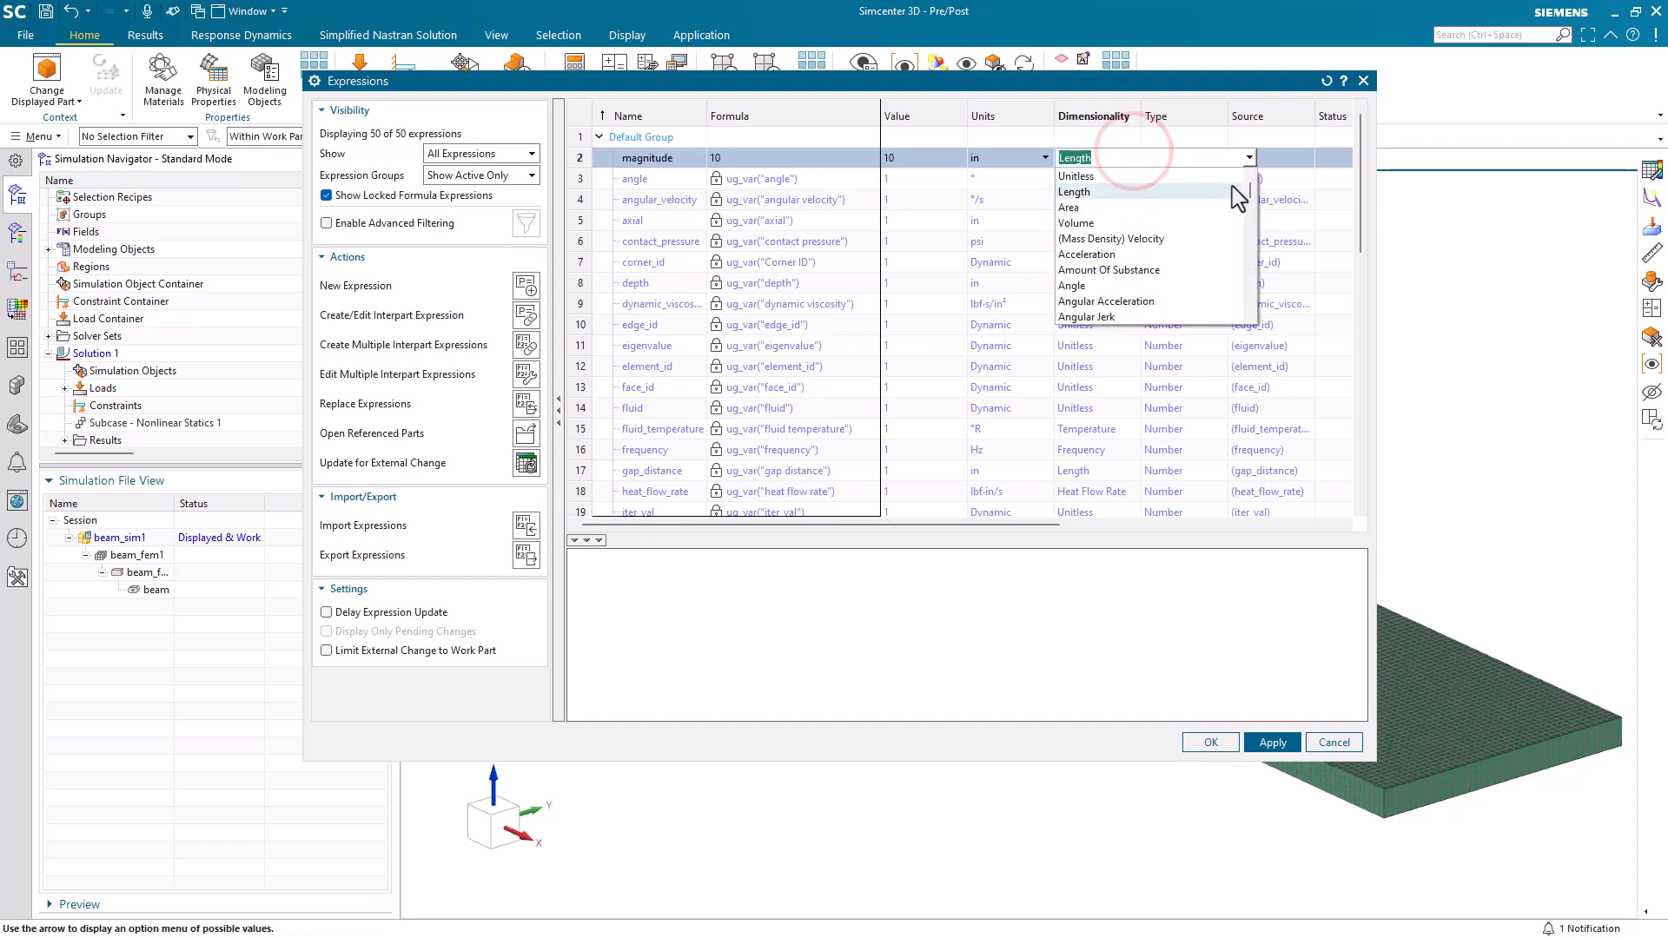
{"action": "scroll", "coordinate": [1151, 265], "scroll_direction": "down", "scroll_amount": 10}
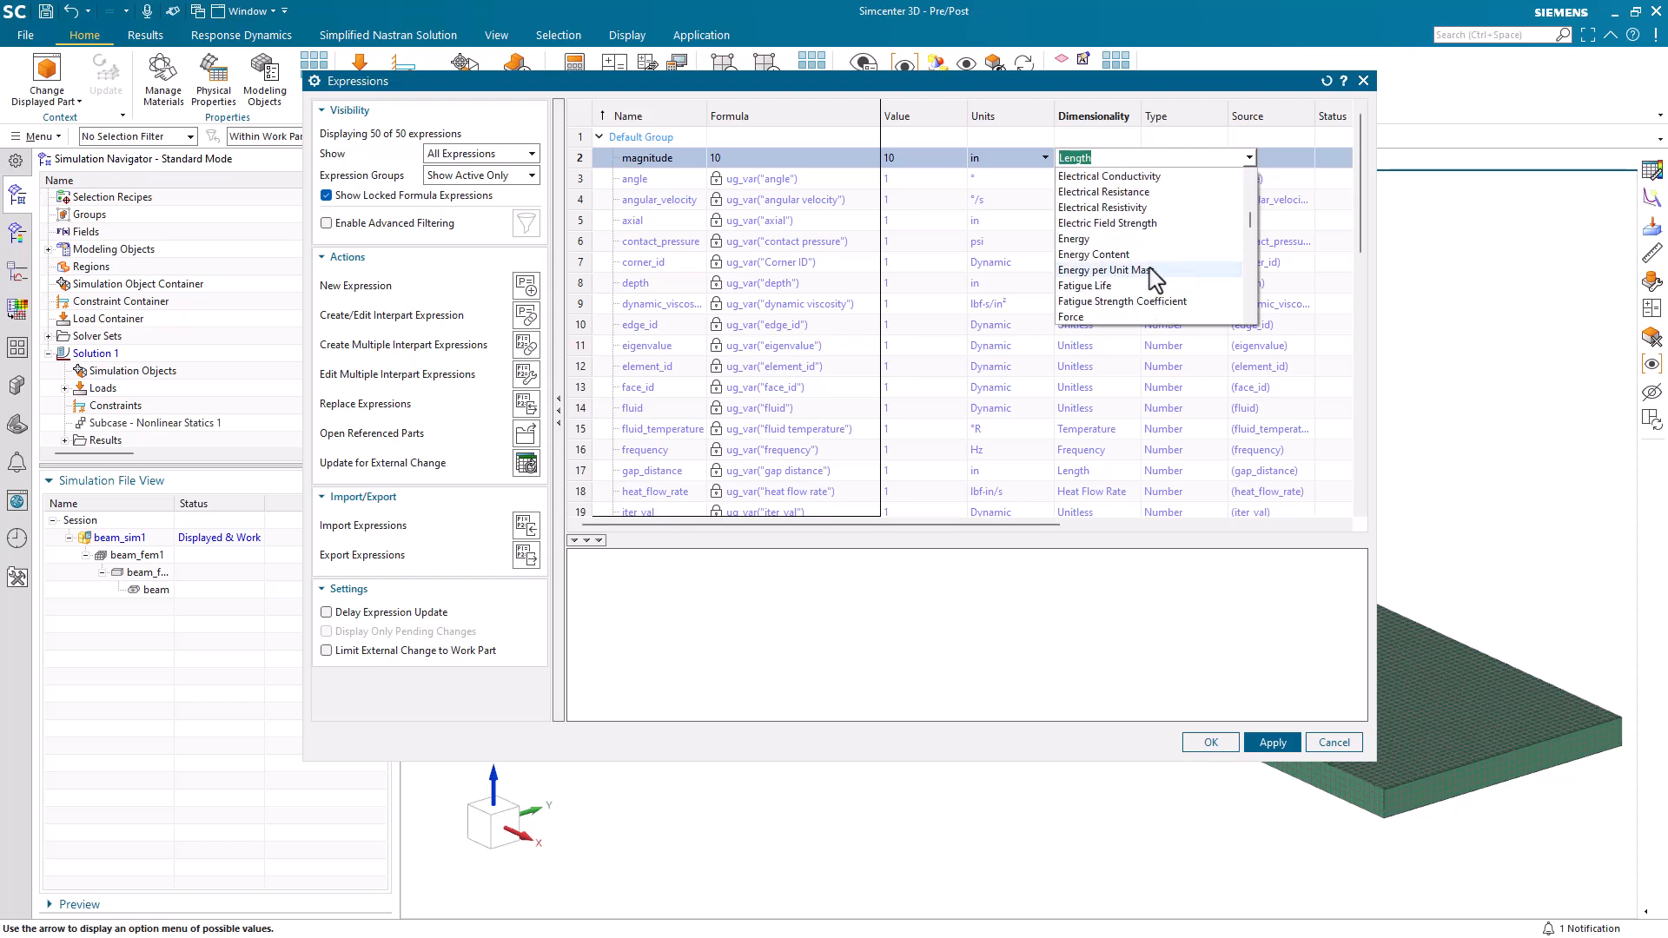
{"action": "left_click", "coordinate": [1151, 269]}
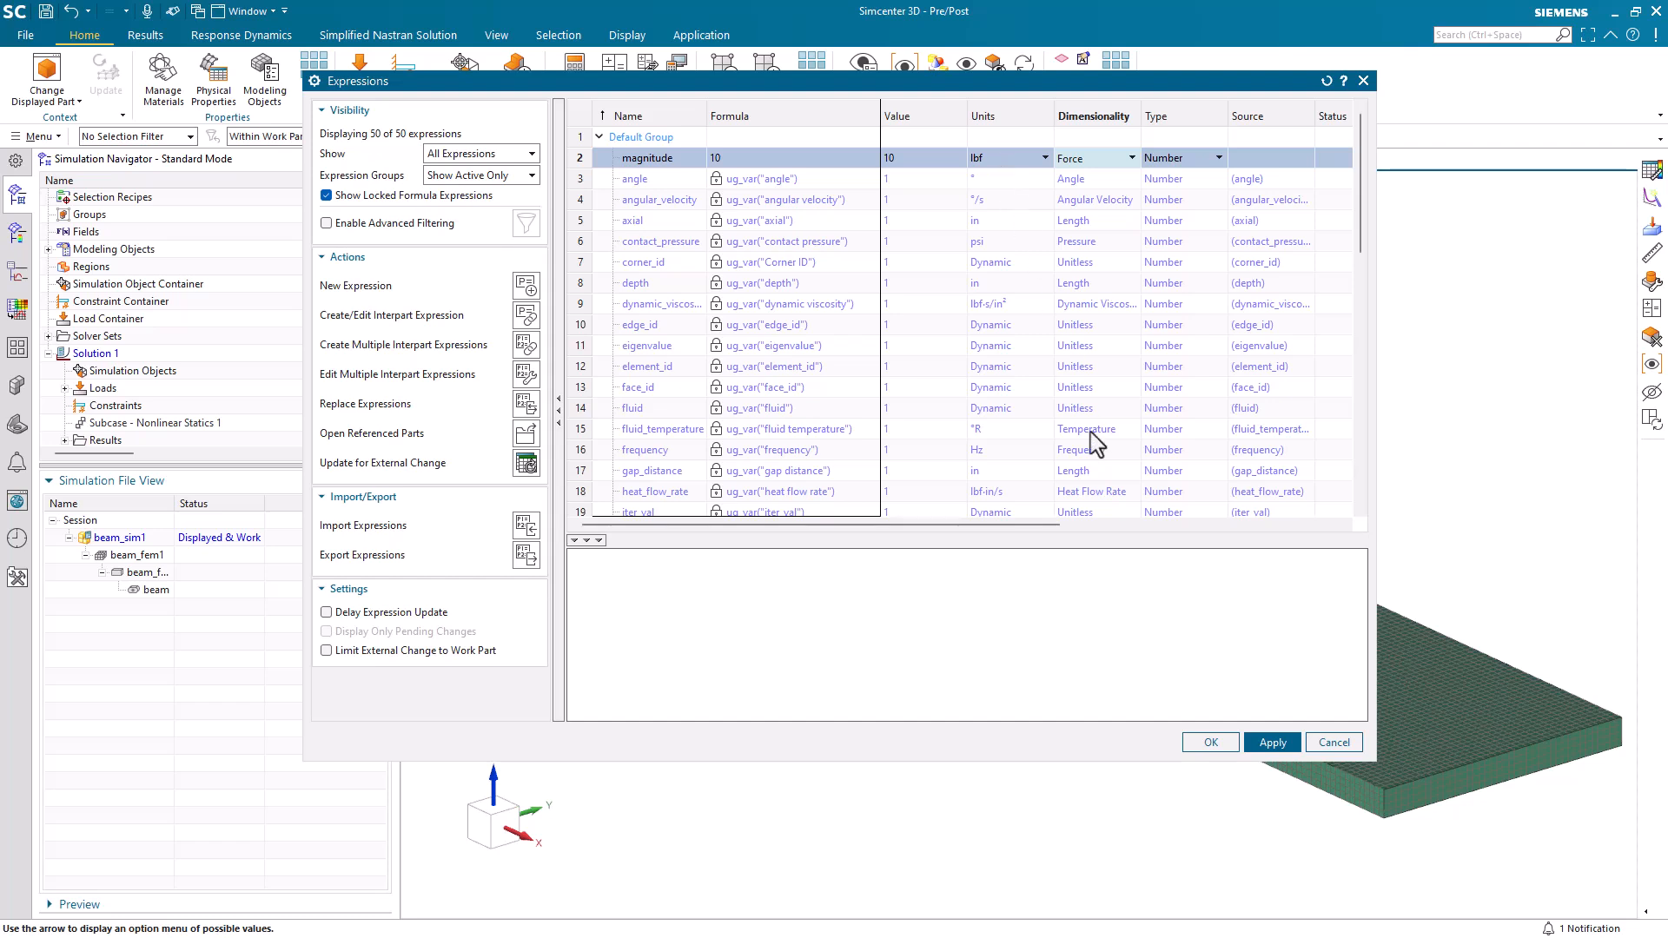
{"action": "left_click", "coordinate": [1273, 744]}
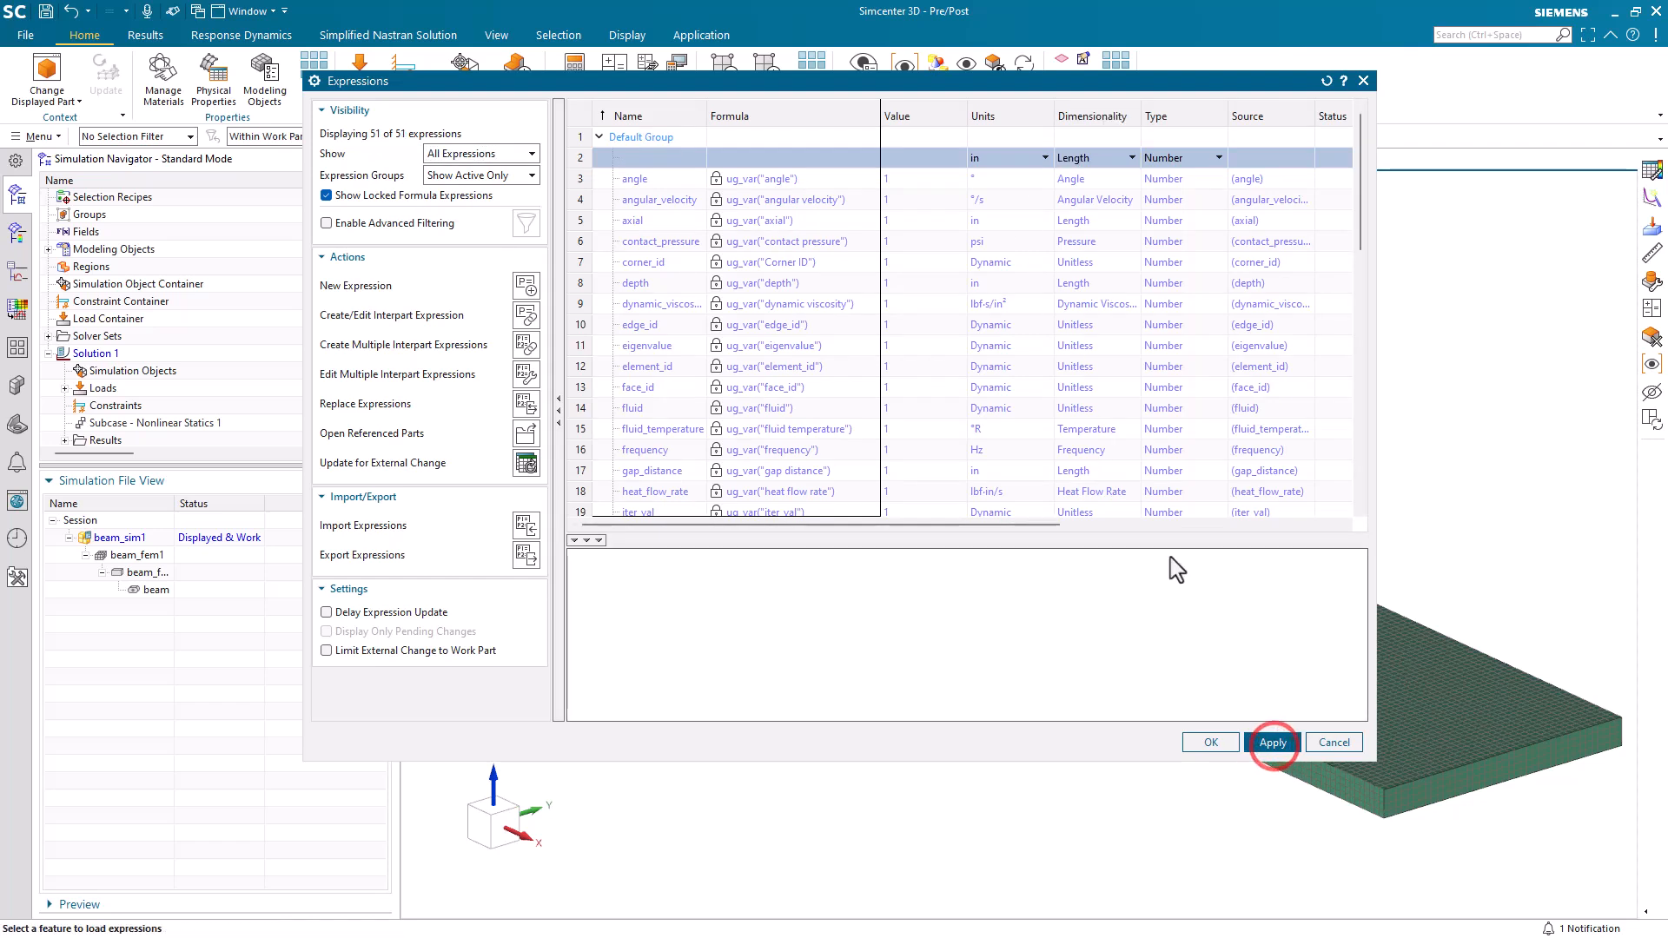
Add an expression named period with formula 4 and Time dimensionality in seconds, and accept the expressions.
{"action": "left_click", "coordinate": [644, 159]}
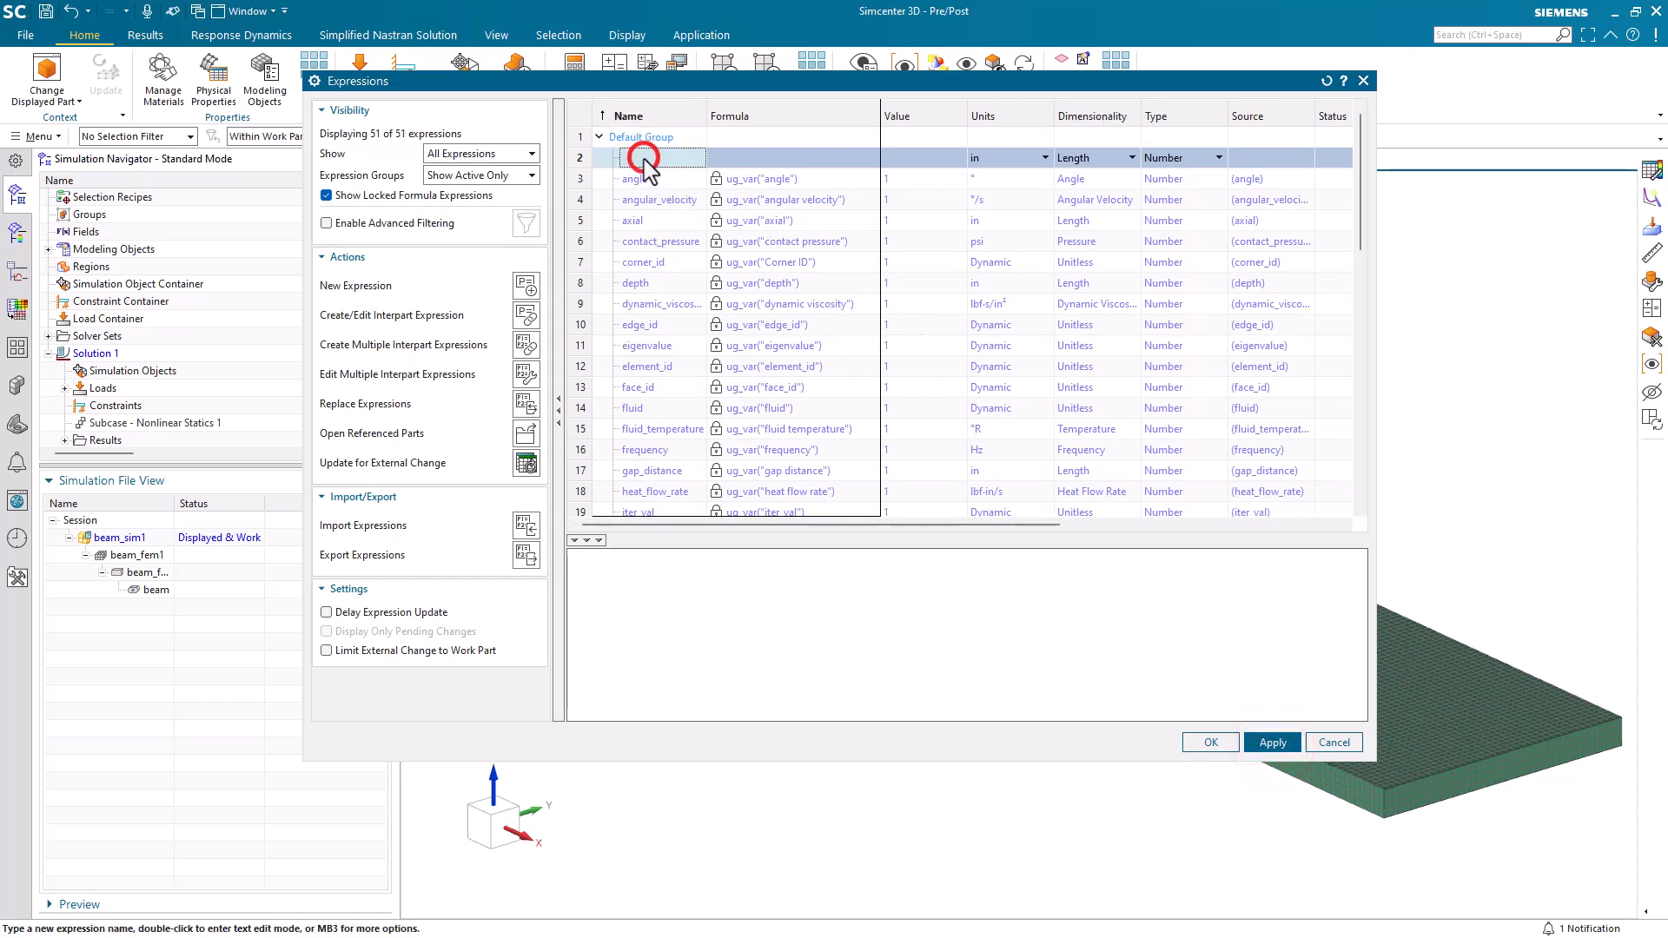
{"action": "type", "text": "p"}
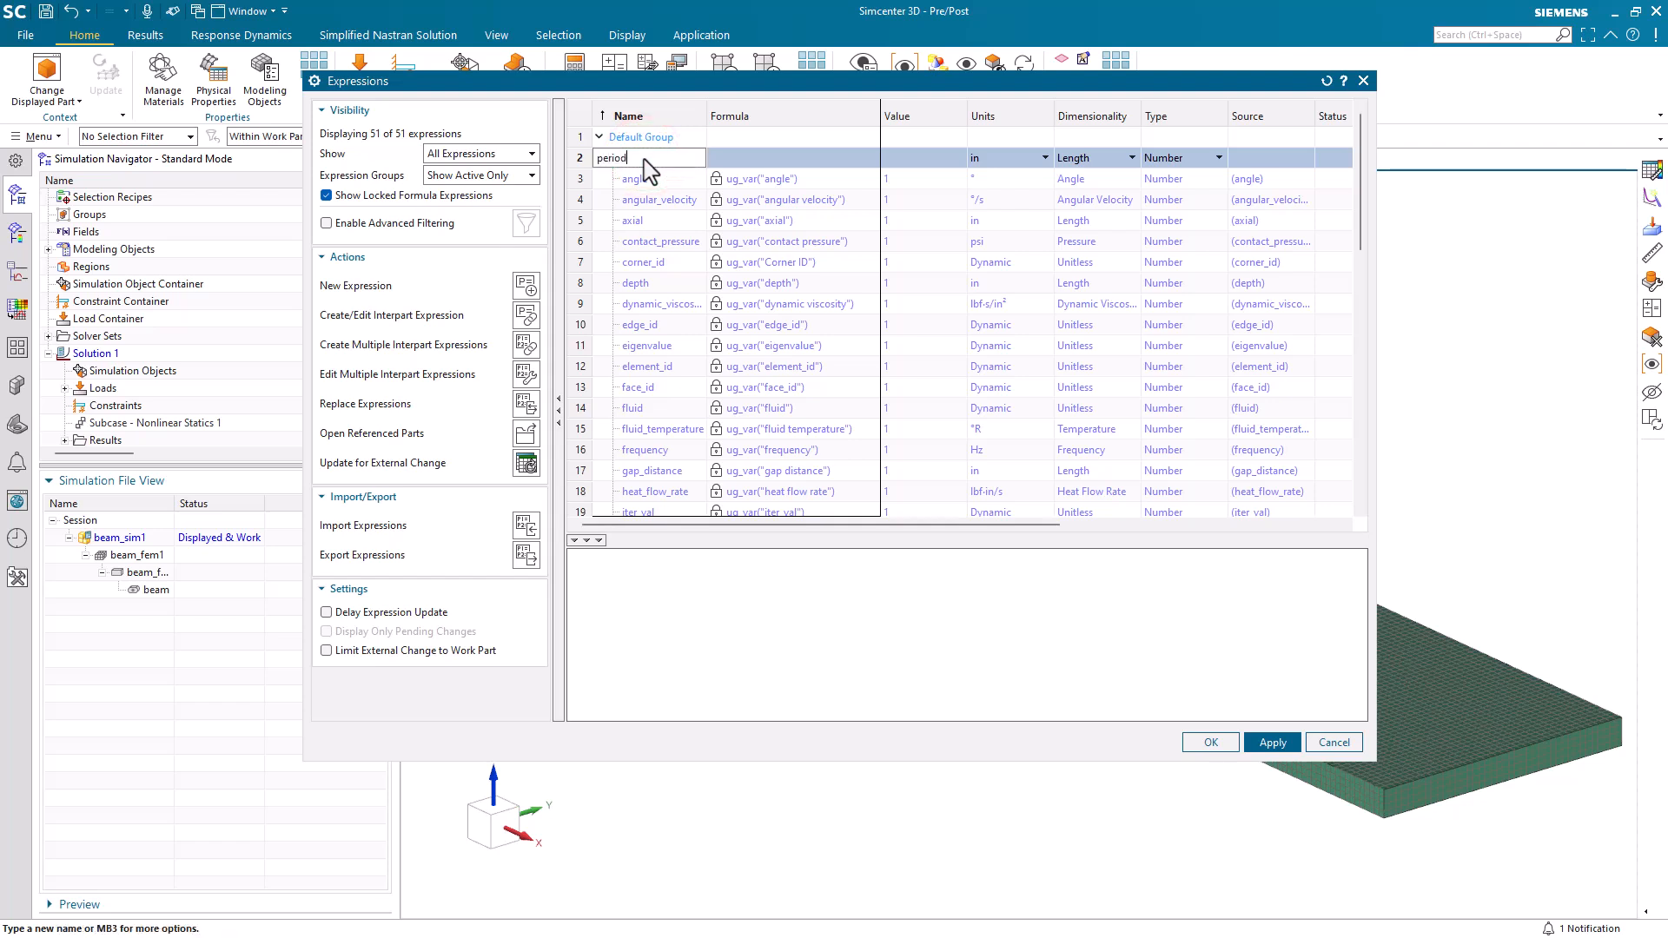
{"action": "type", "text": "eriod"}
{"action": "key", "text": "Tab"}
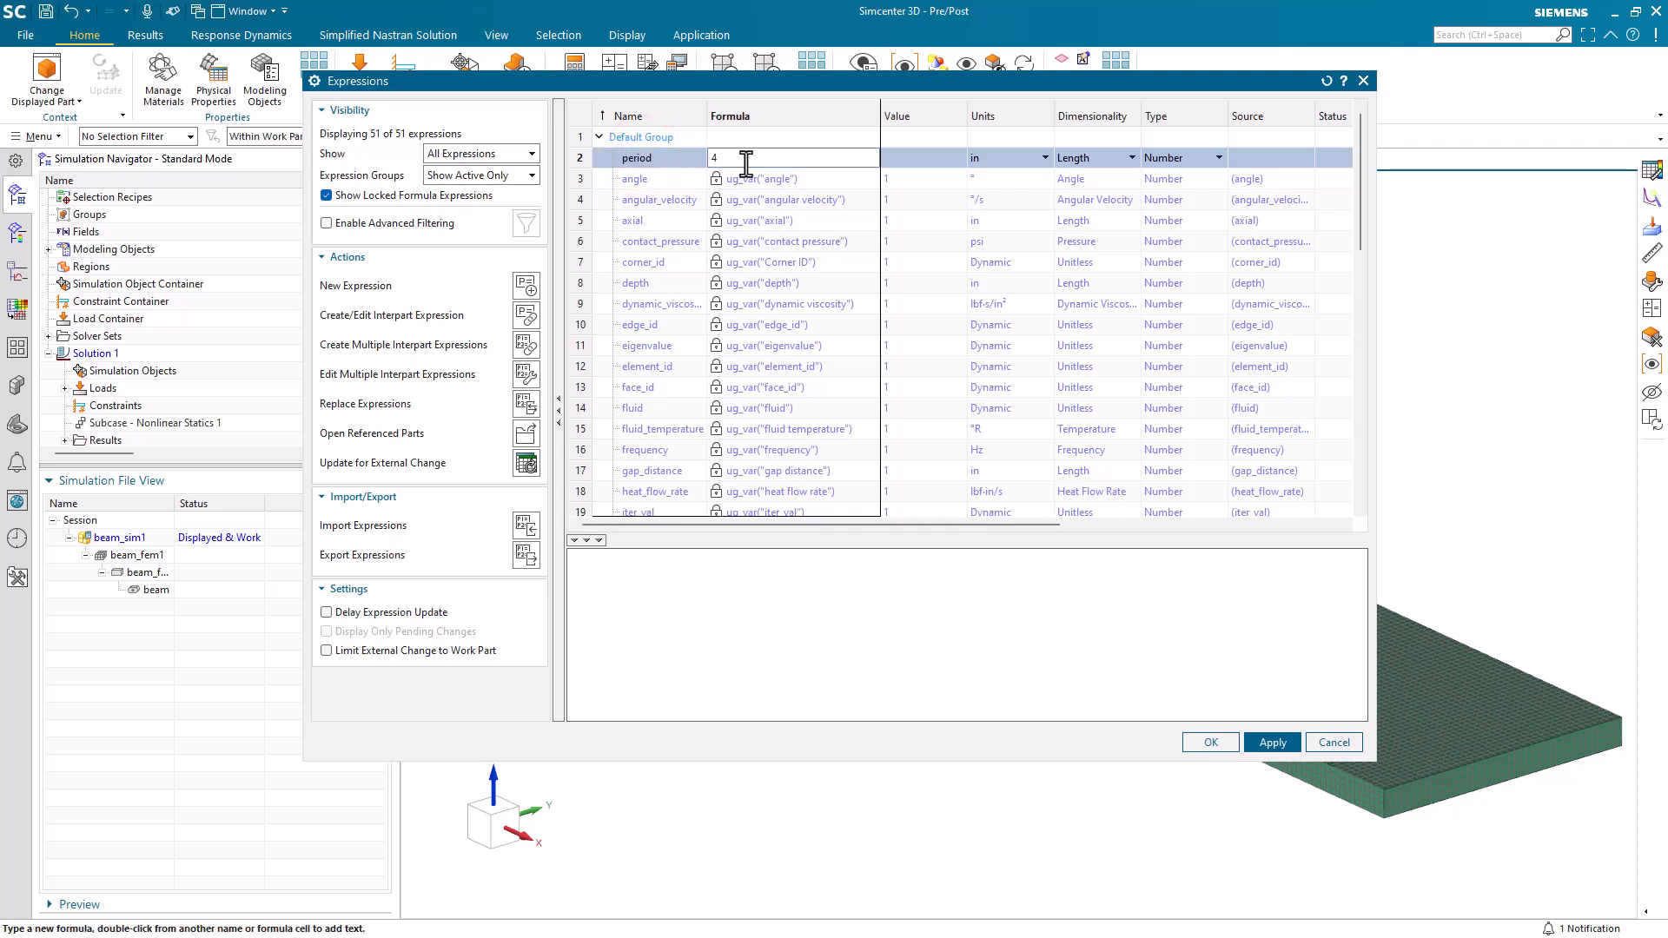
{"action": "left_click", "coordinate": [1241, 155]}
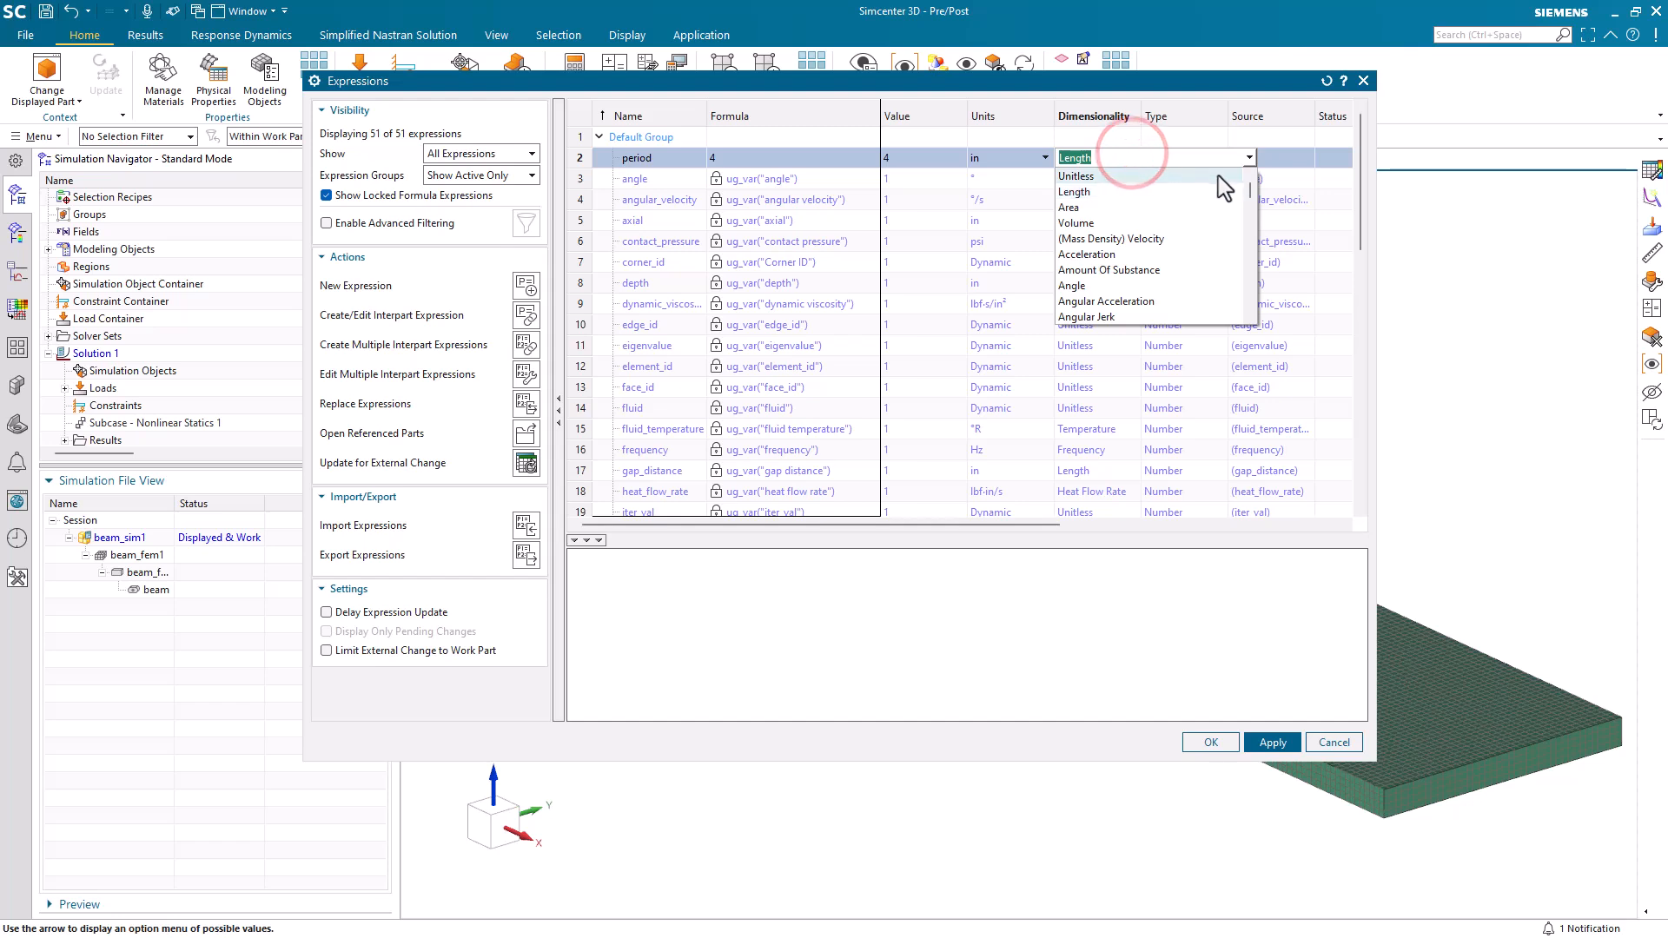
{"action": "left_click", "coordinate": [1257, 189]}
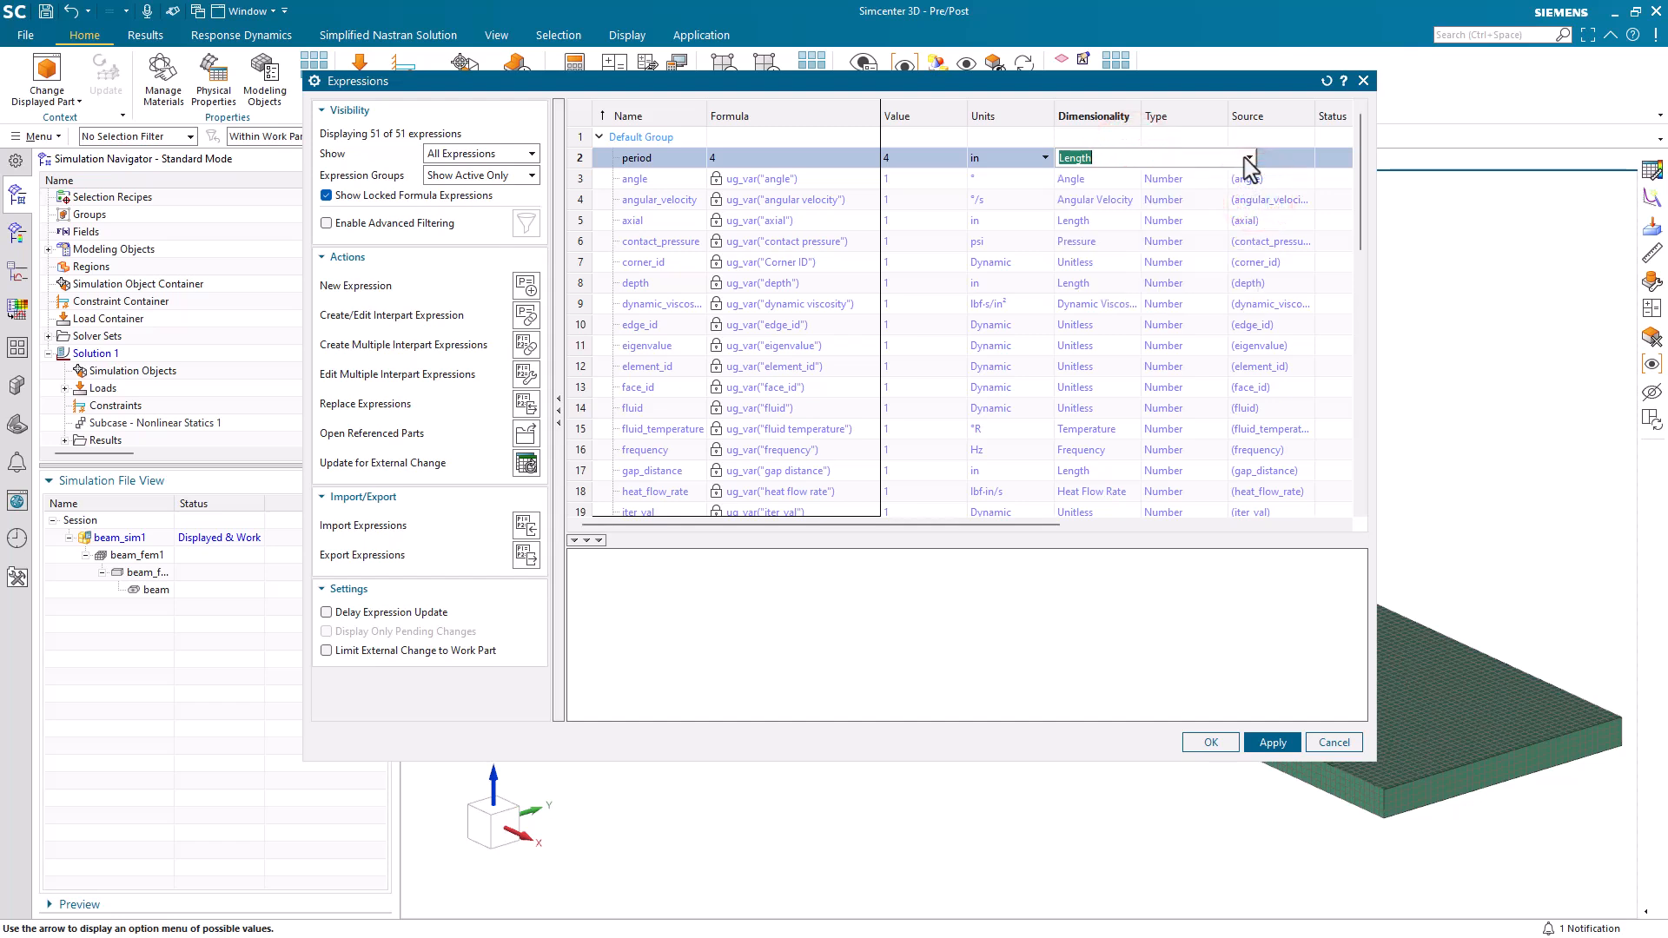
{"action": "left_click", "coordinate": [1247, 157]}
{"action": "left_click", "coordinate": [1129, 157]}
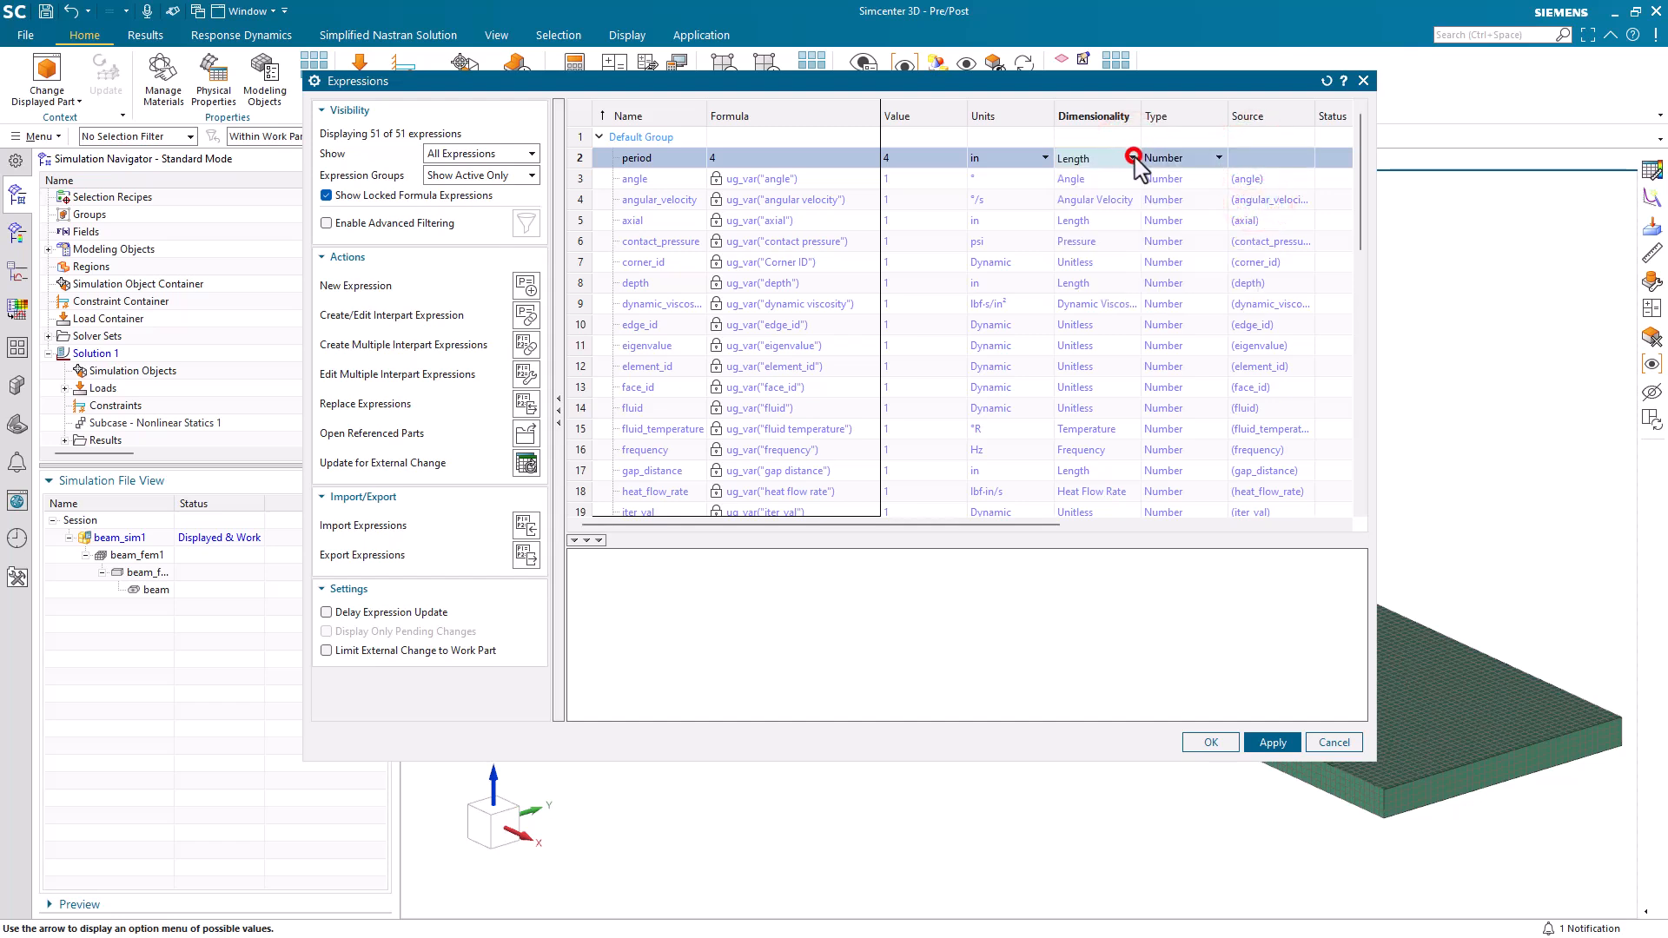
{"action": "left_click_drag", "start_coordinate": [1252, 193], "coordinate": [1249, 292]}
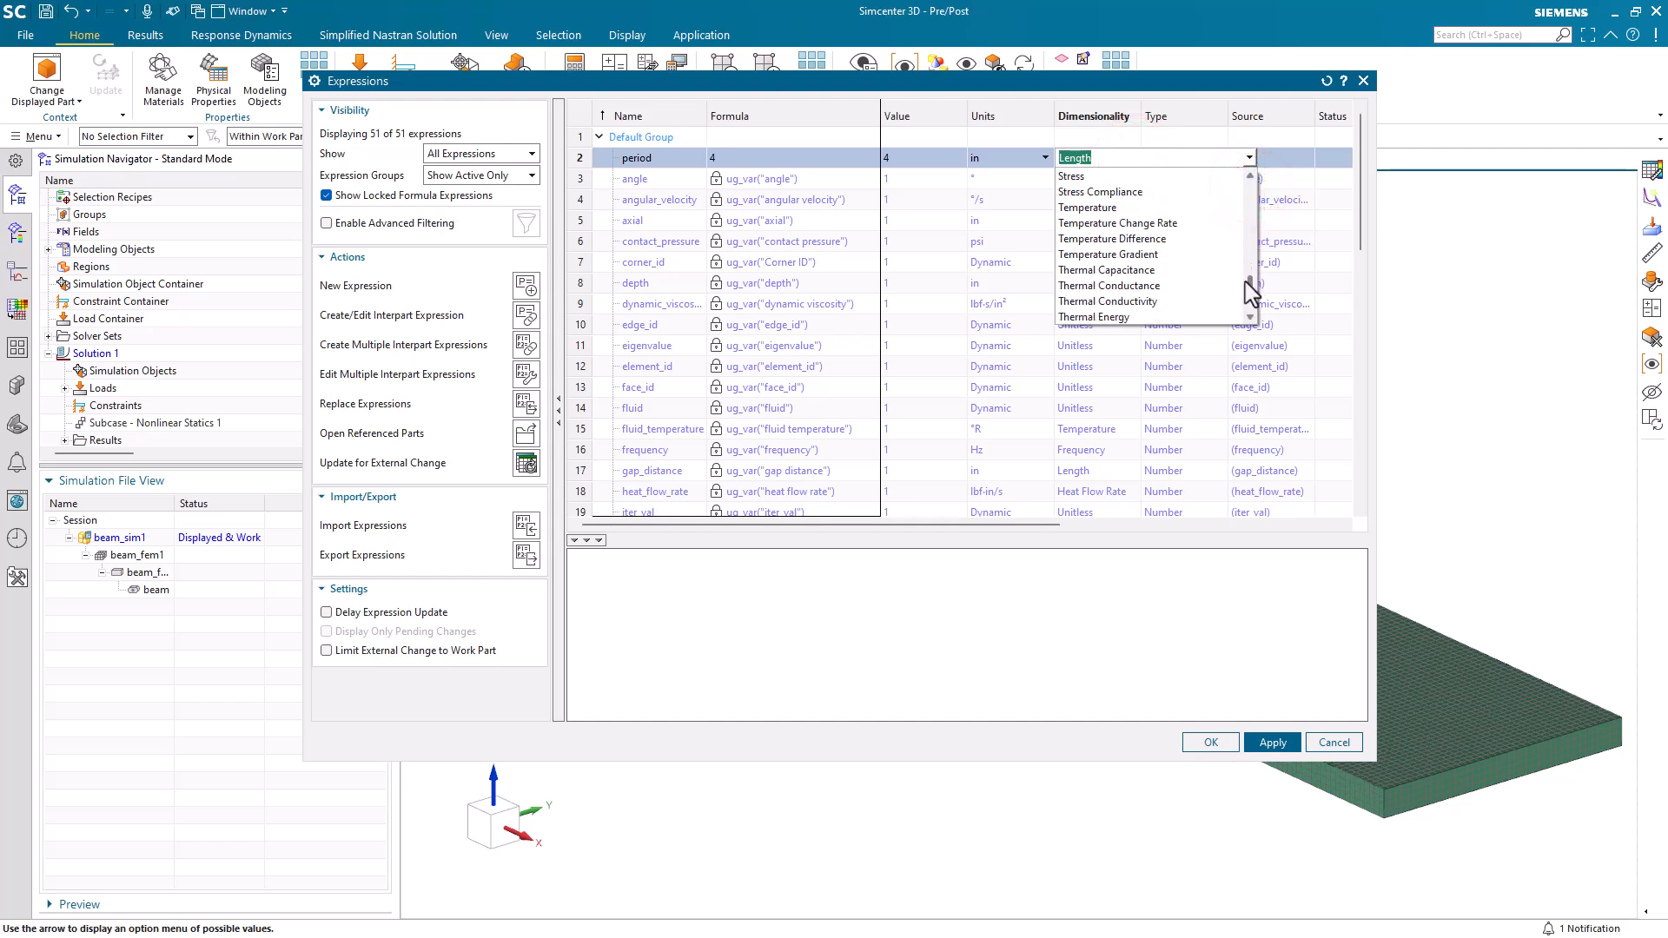
{"action": "scroll", "coordinate": [1247, 280], "scroll_direction": "down", "scroll_amount": 8}
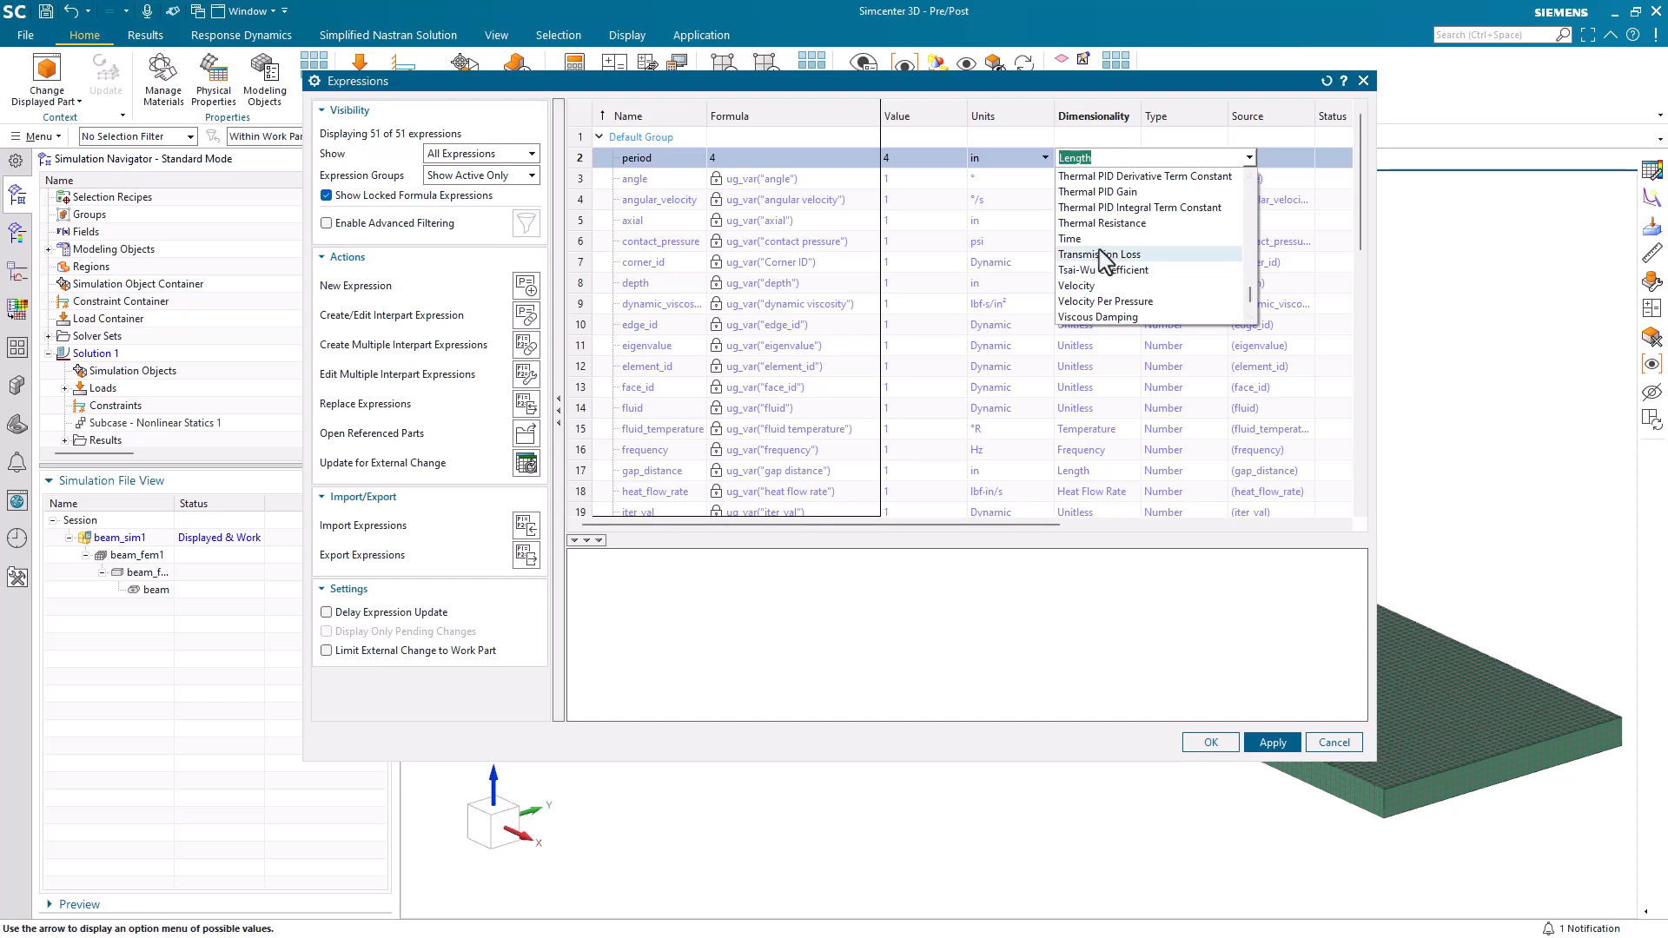
{"action": "left_click", "coordinate": [1096, 240]}
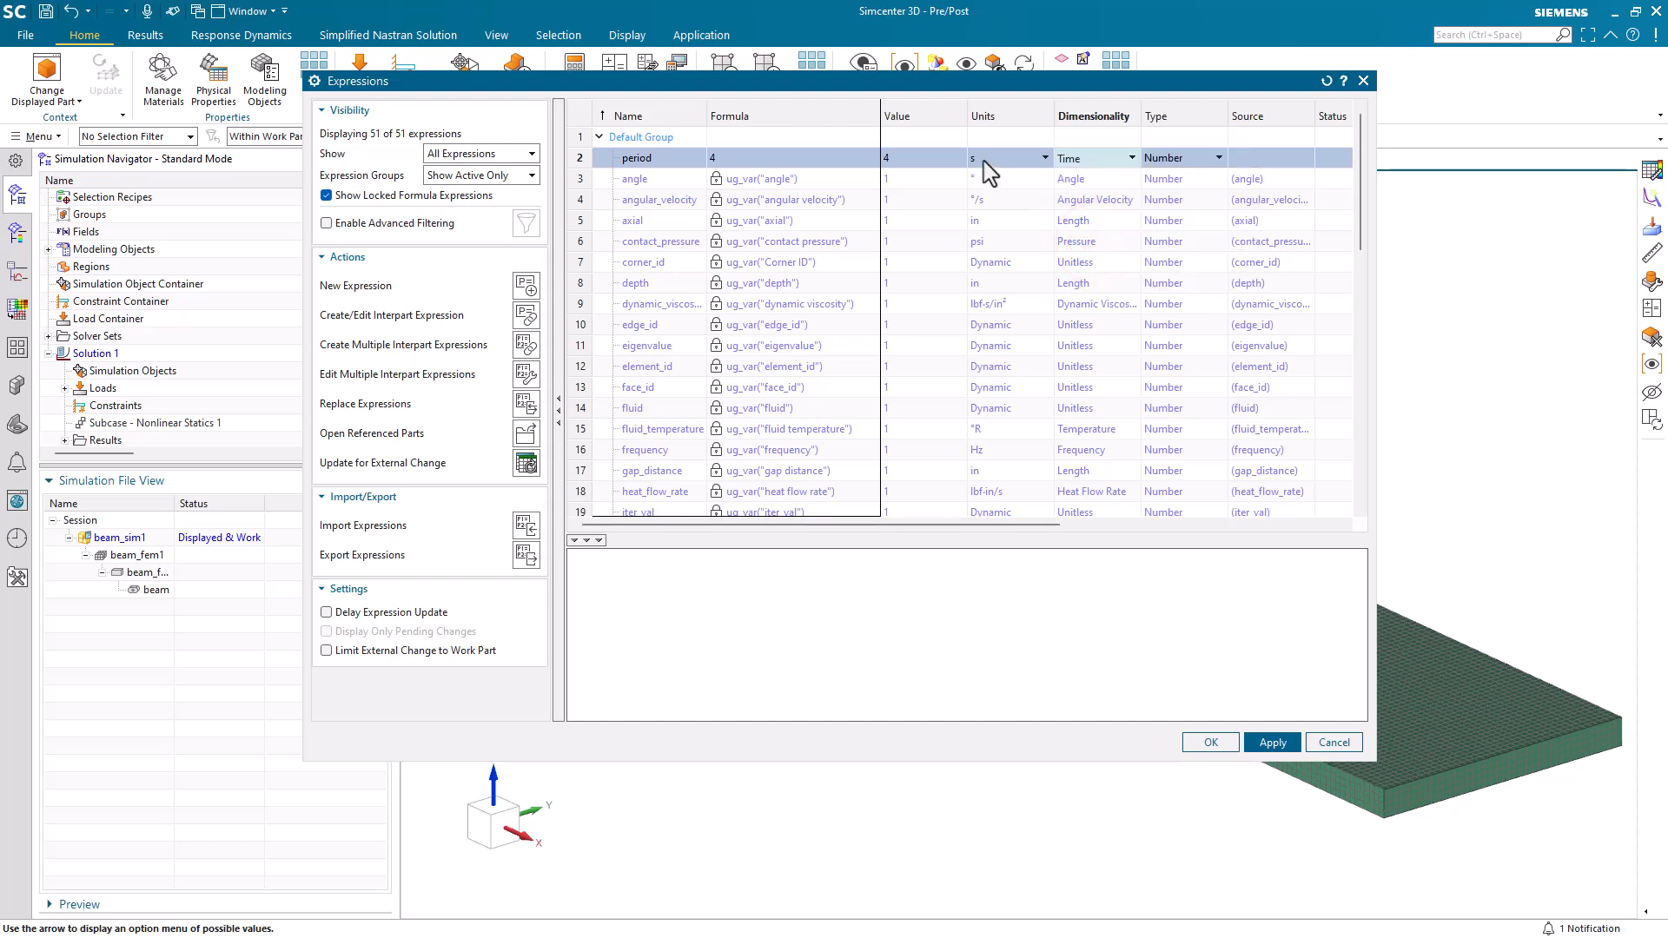
{"action": "left_click", "coordinate": [1209, 743]}
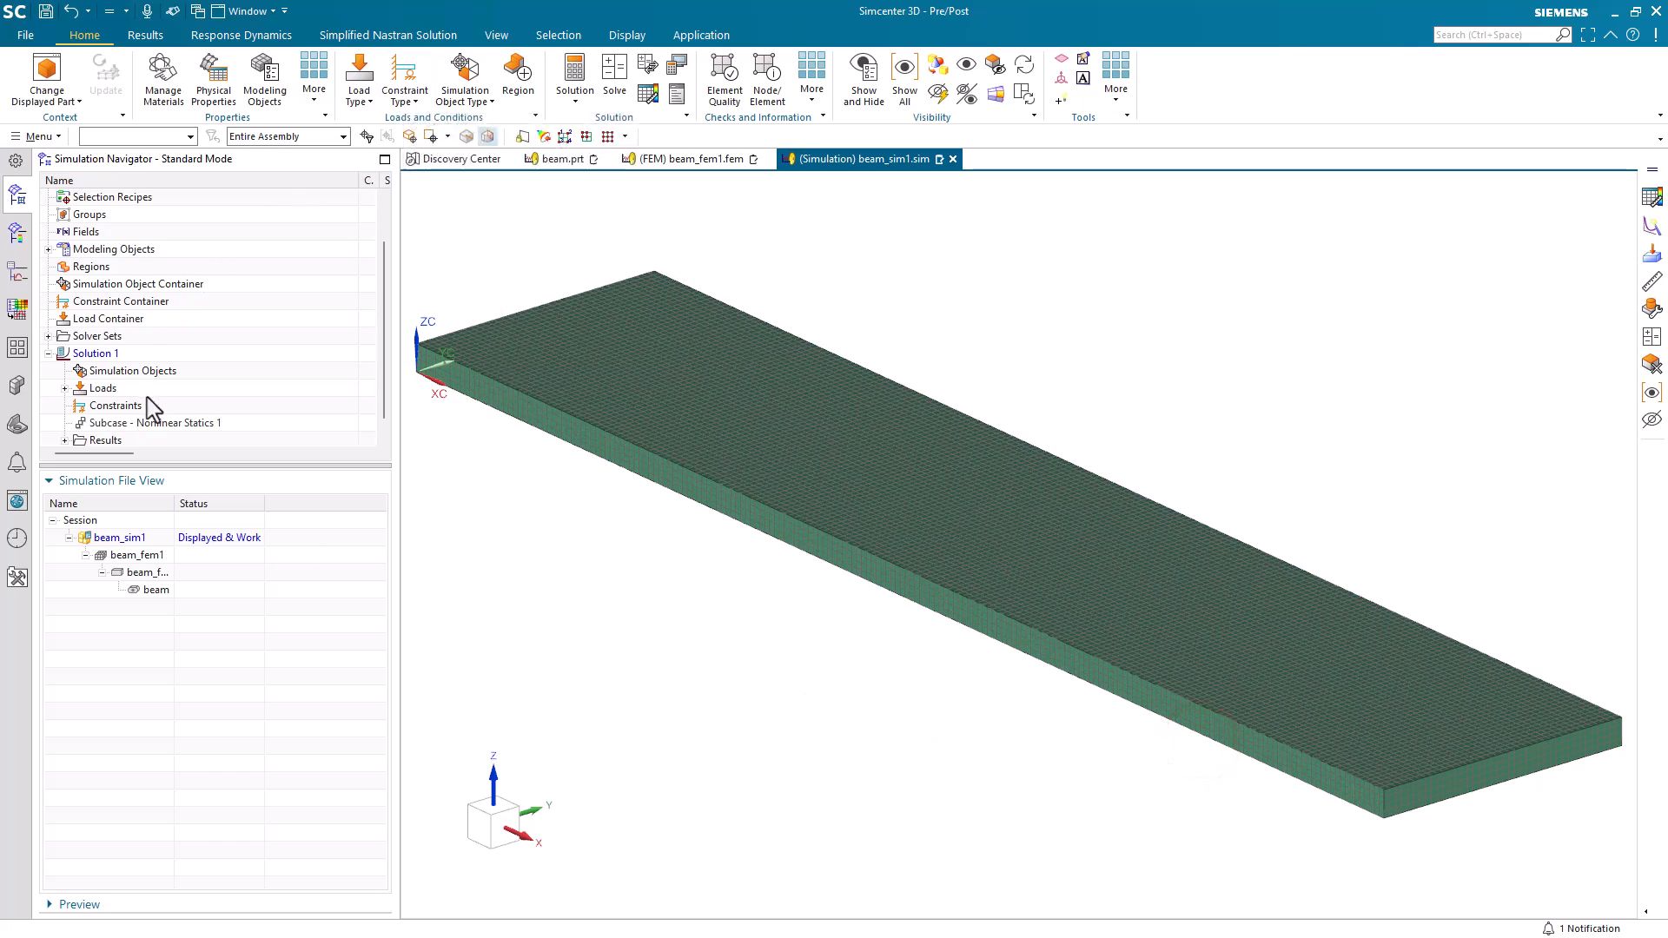
Apply a Fixed Translation Constraint to the beam's end face at the coordinate origin.
{"action": "scroll", "coordinate": [161, 404], "scroll_direction": "down", "scroll_amount": 1}
{"action": "left_click", "coordinate": [404, 80]}
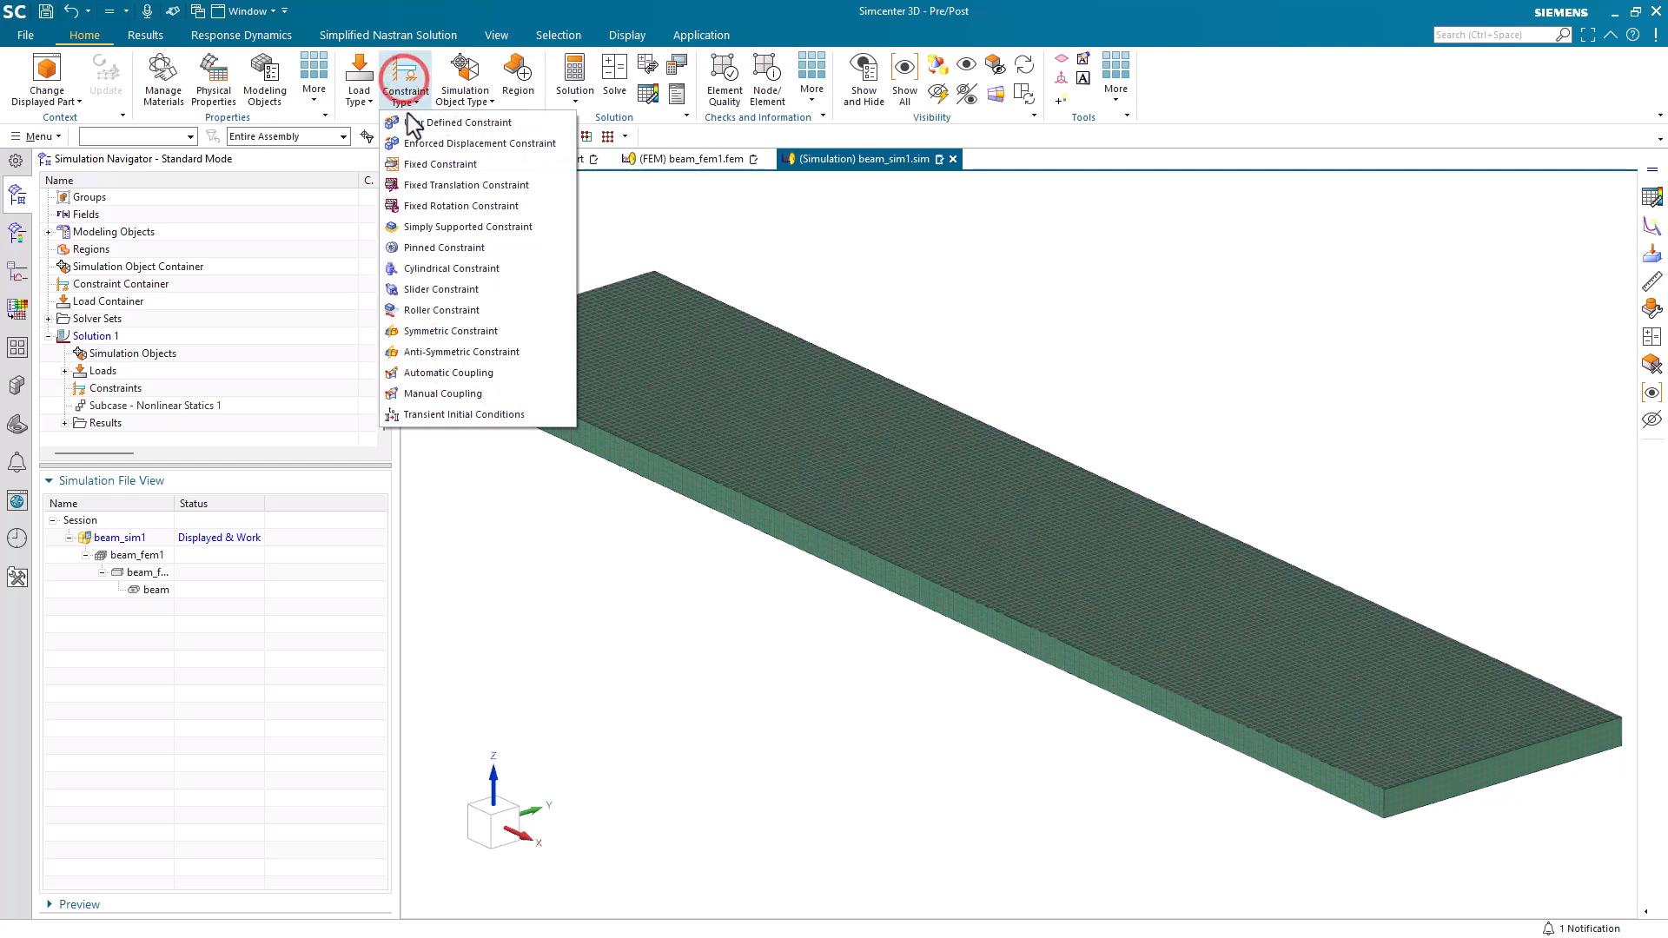
{"action": "left_click", "coordinate": [439, 187]}
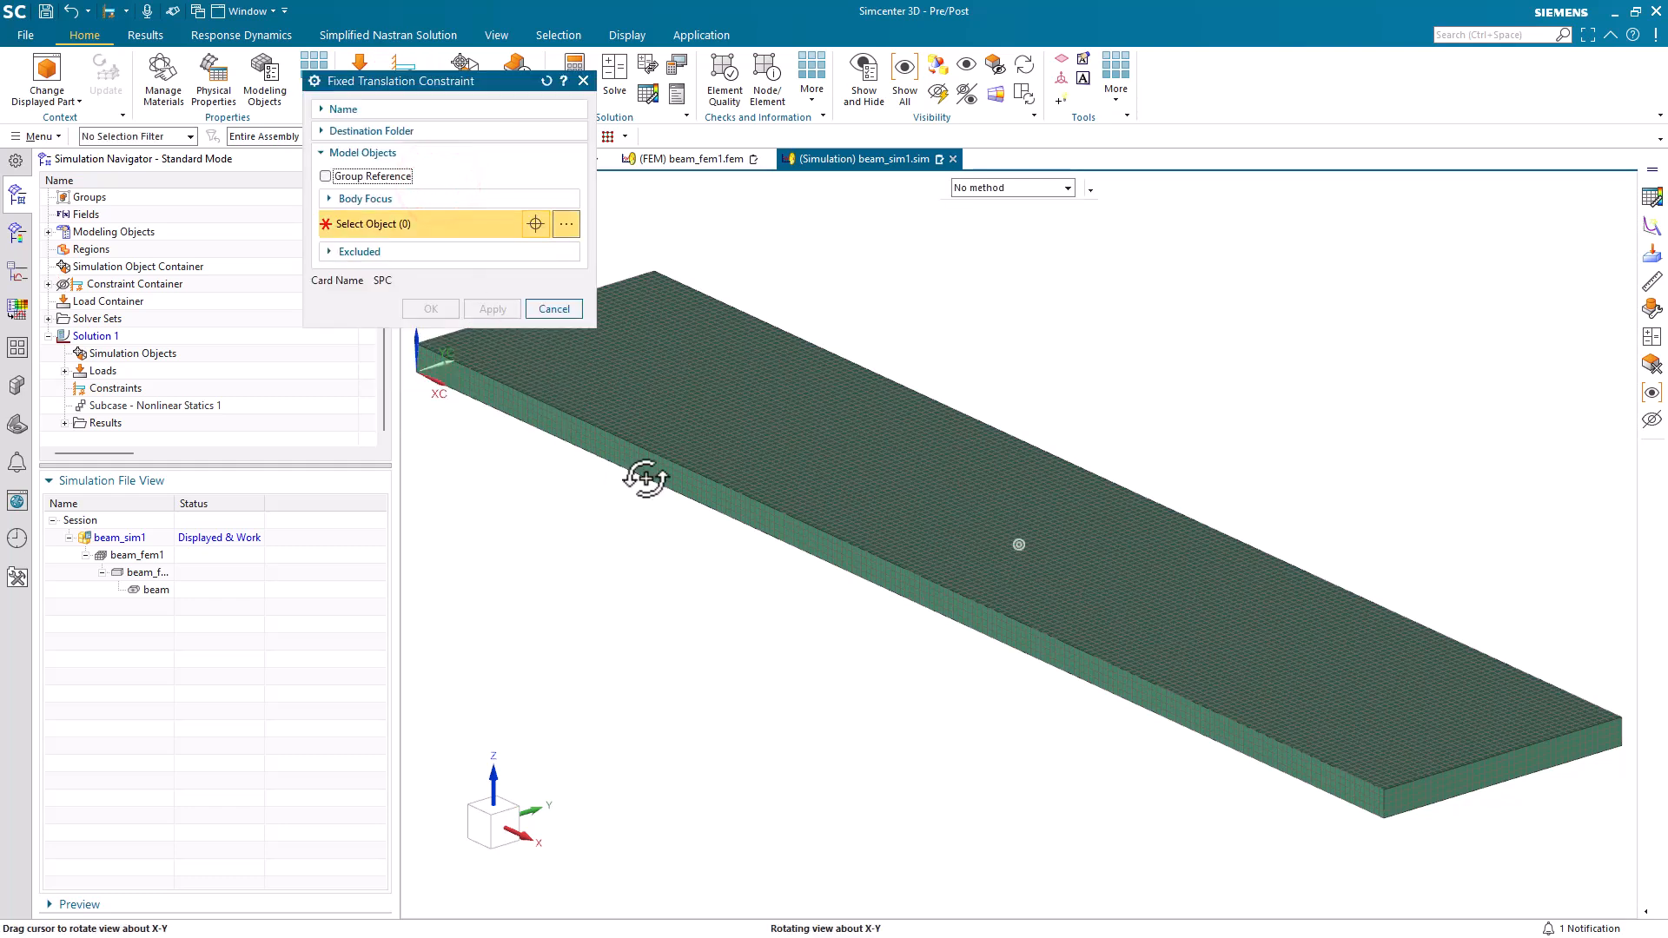
{"action": "middle_click_drag", "start_coordinate": [643, 477], "coordinate": [778, 495]}
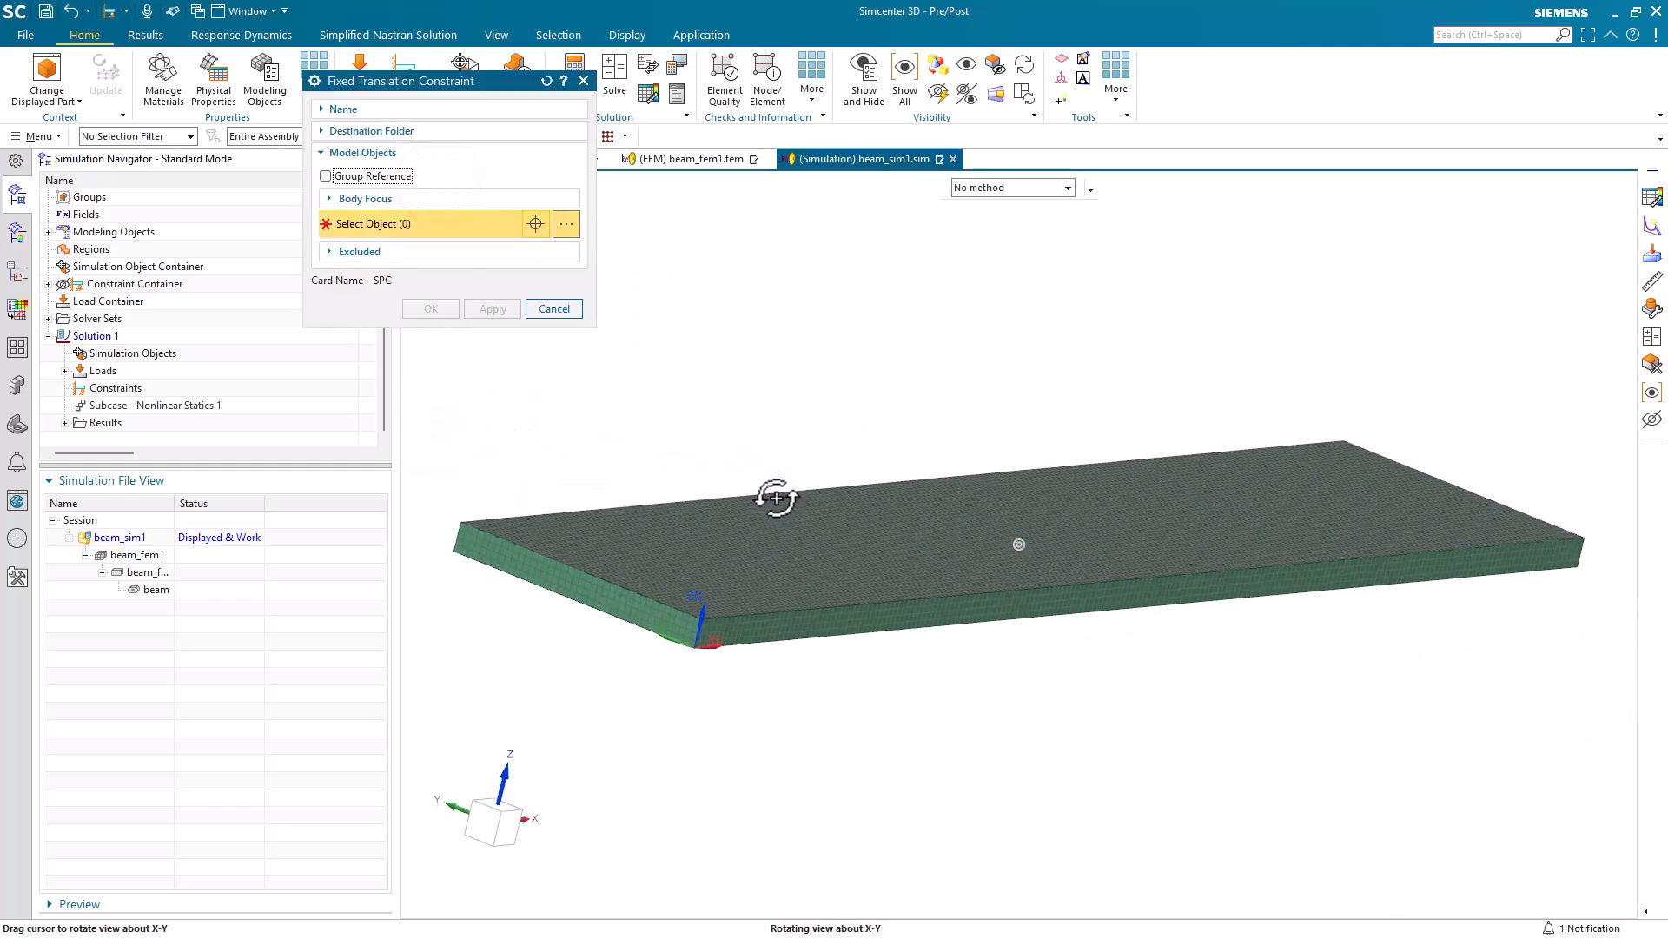
{"action": "left_click", "coordinate": [598, 602]}
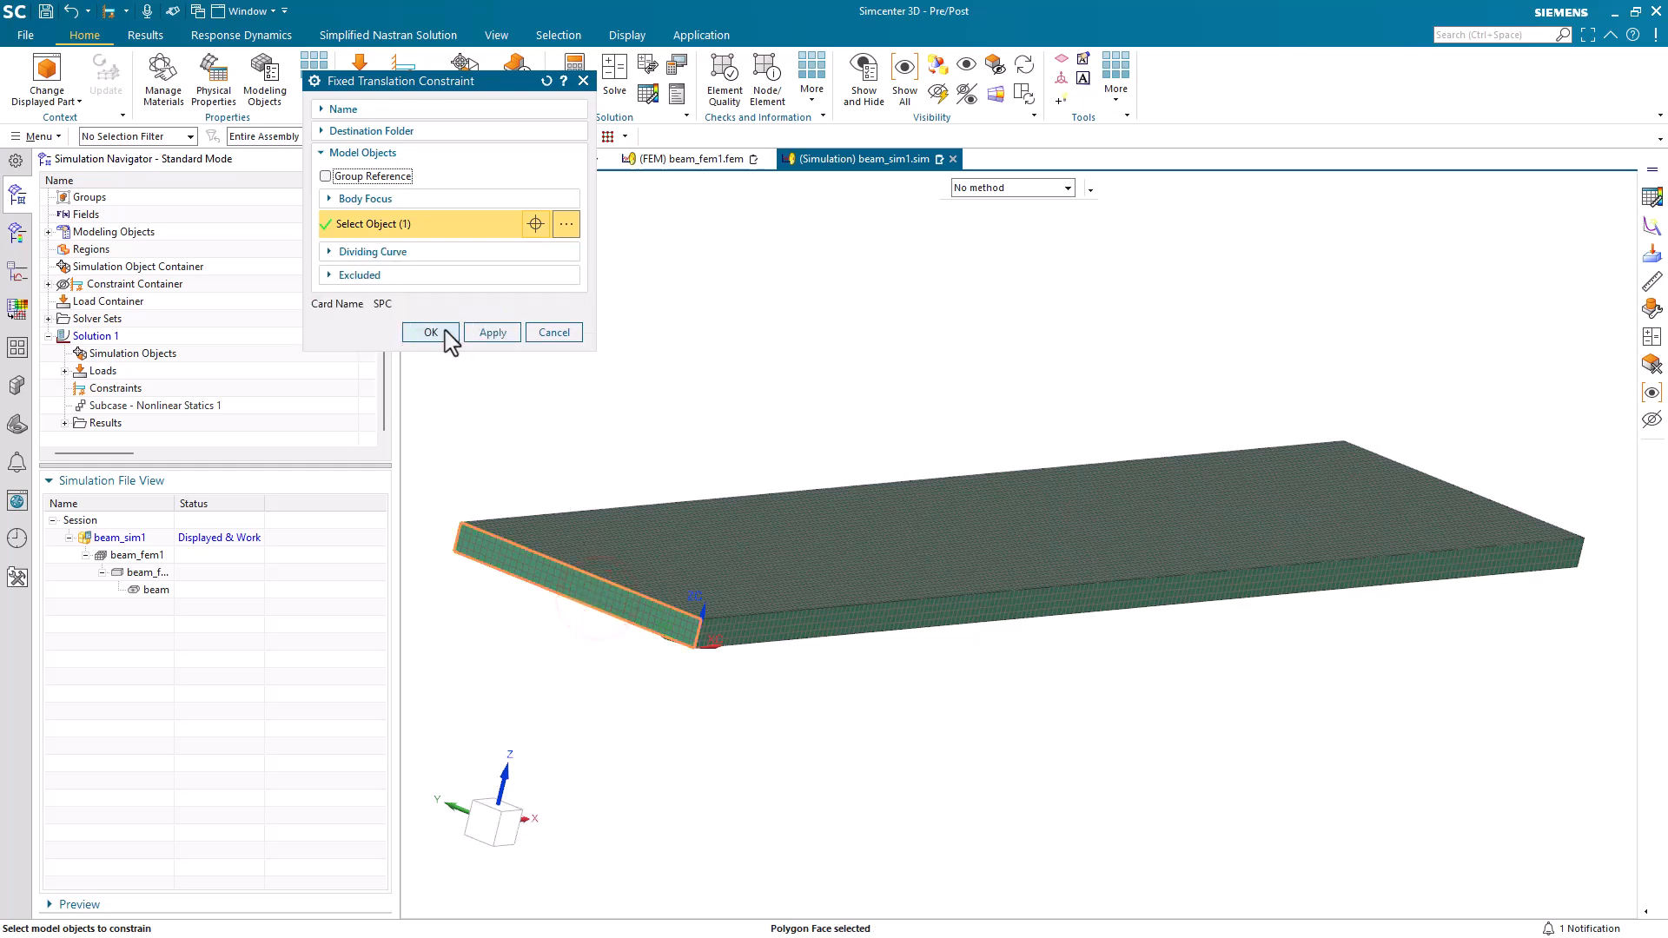
{"action": "left_click", "coordinate": [445, 329]}
Start a Magnitude and Direction force load on the beam's free end face, opposite the constrained end.
{"action": "middle_click_drag", "start_coordinate": [1002, 505], "coordinate": [770, 487]}
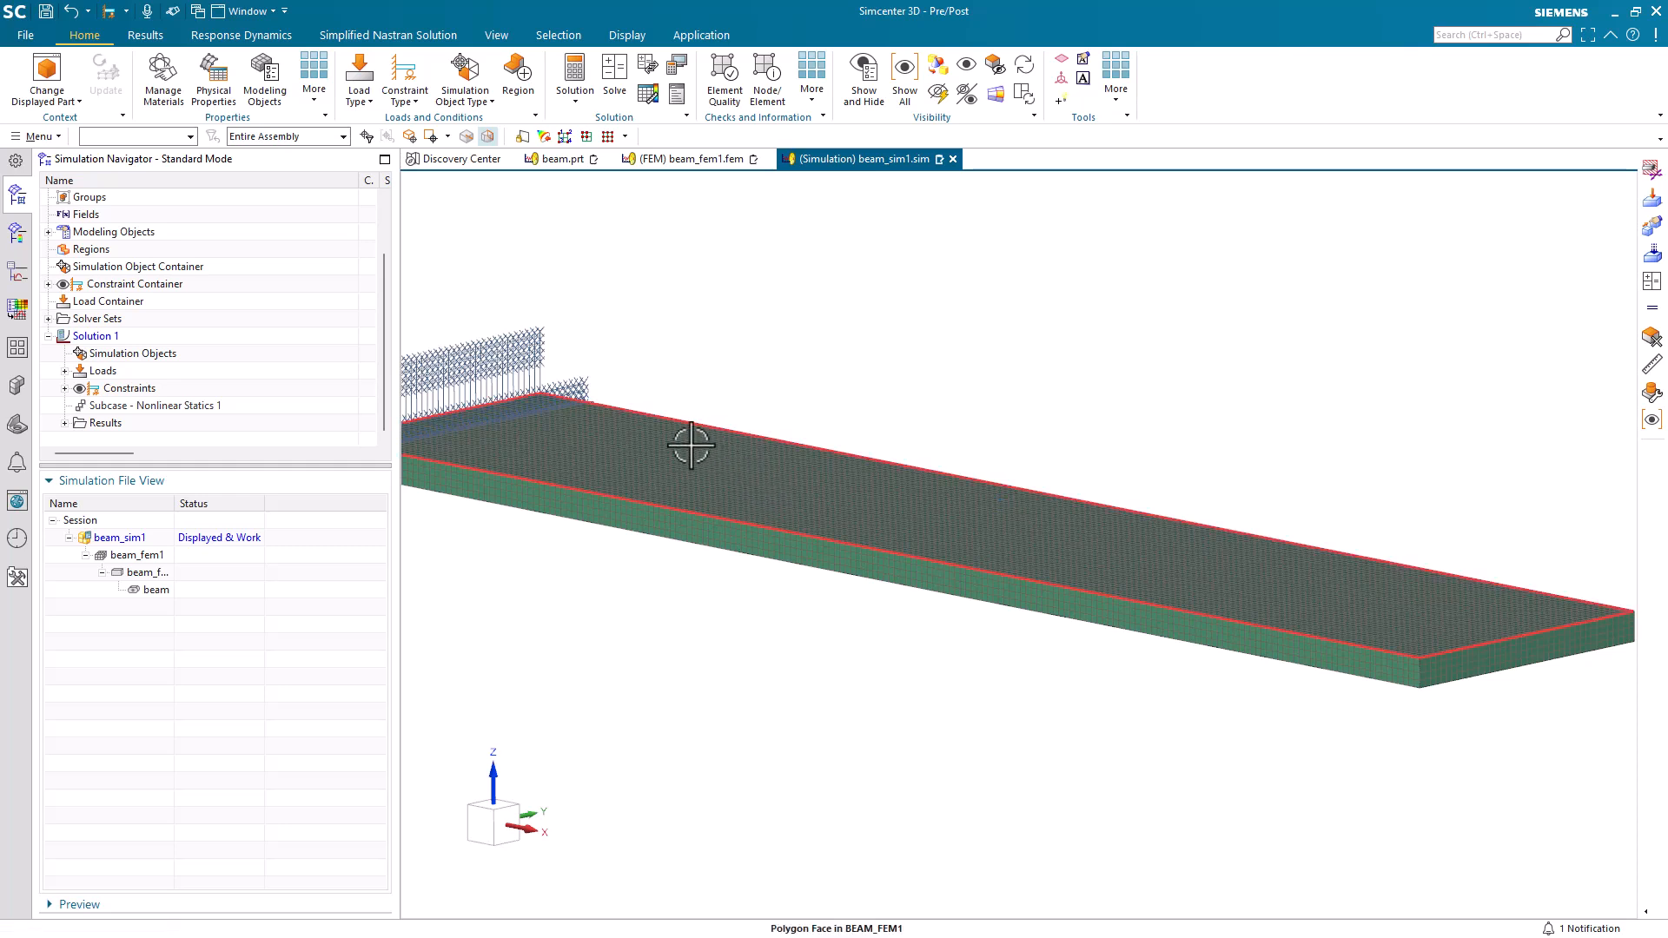
{"action": "left_click", "coordinate": [359, 87]}
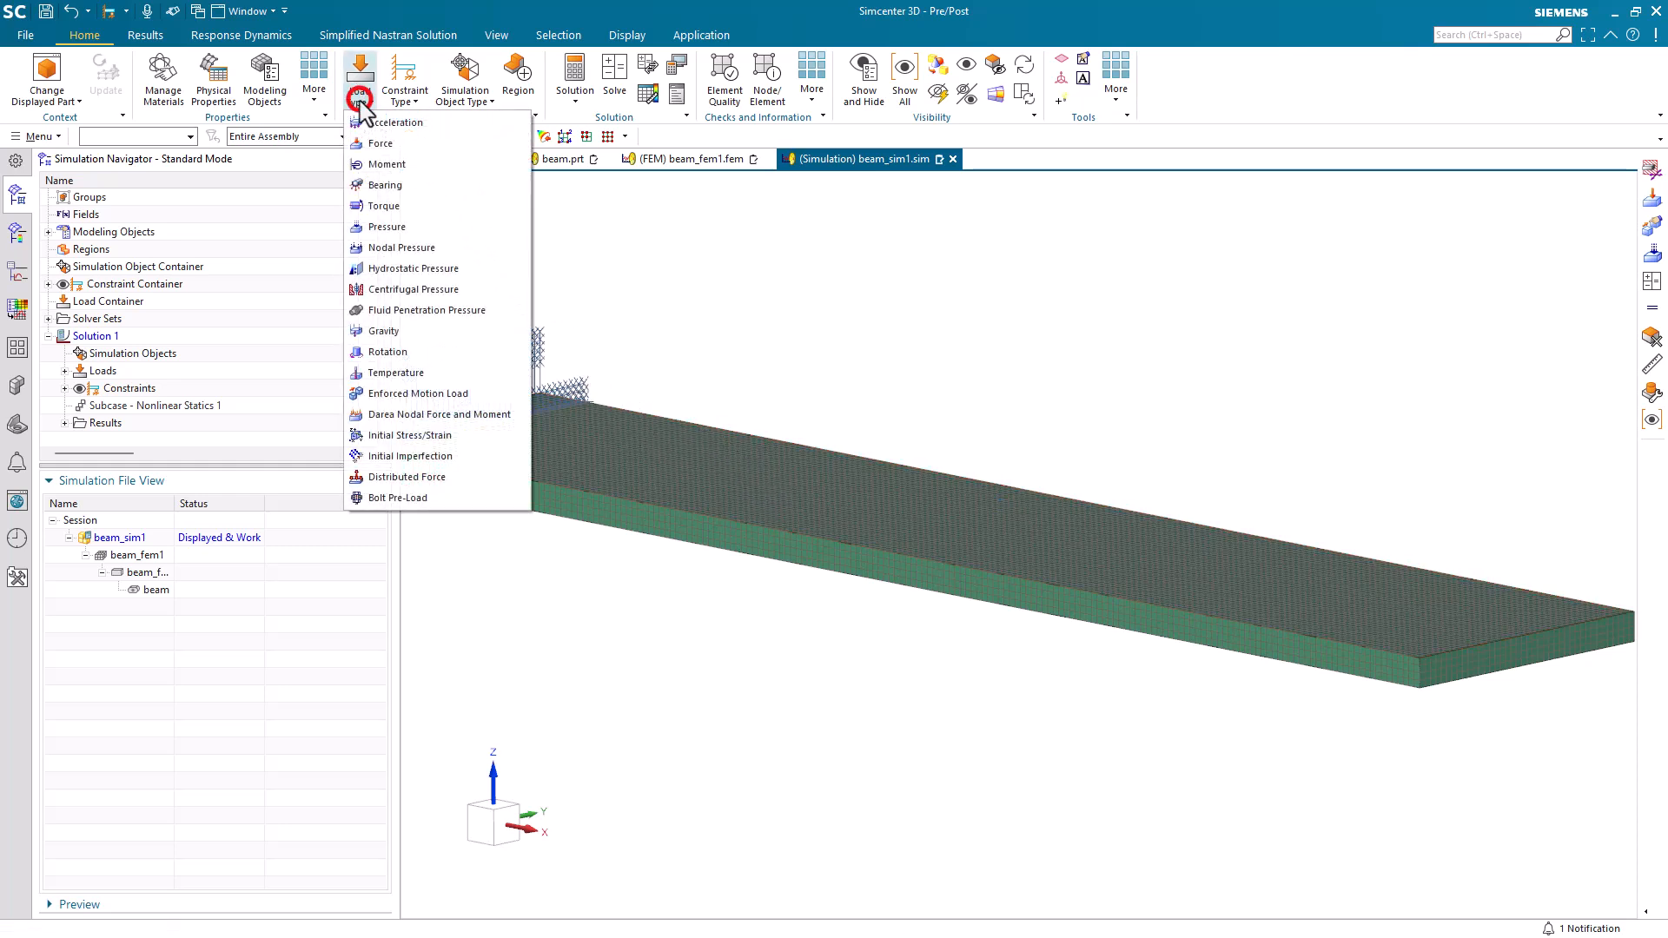
{"action": "left_click", "coordinate": [385, 142]}
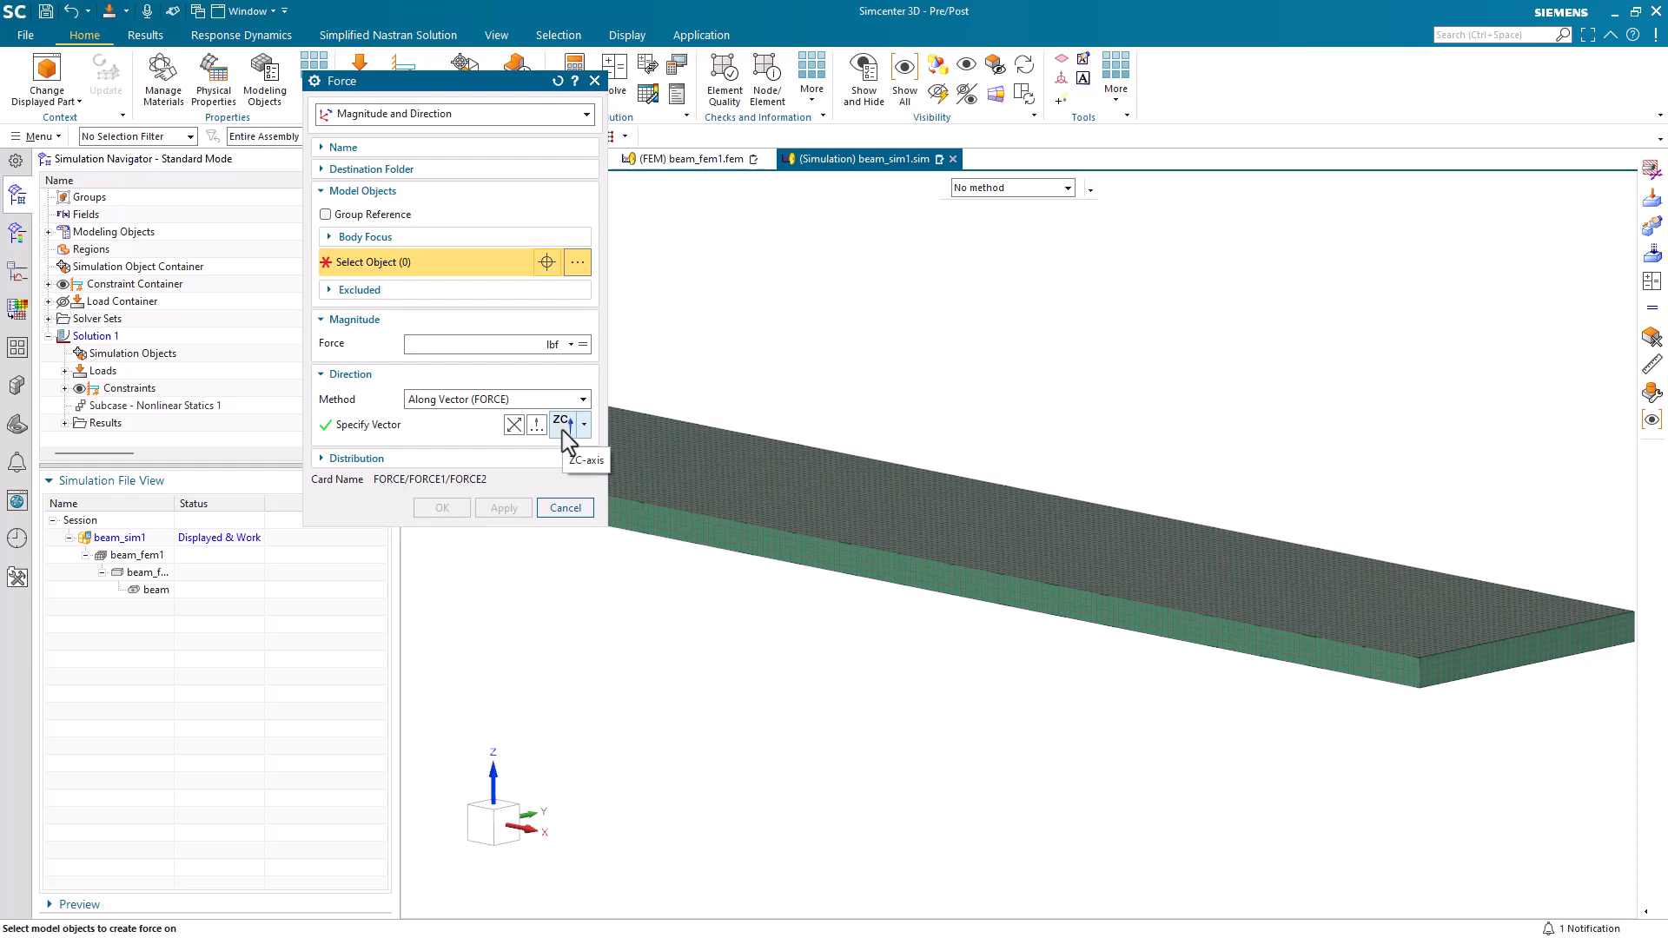
{"action": "left_click", "coordinate": [1464, 660]}
Create a new formula field for the force magnitude with Time as its independent variable.
{"action": "left_click", "coordinate": [583, 345]}
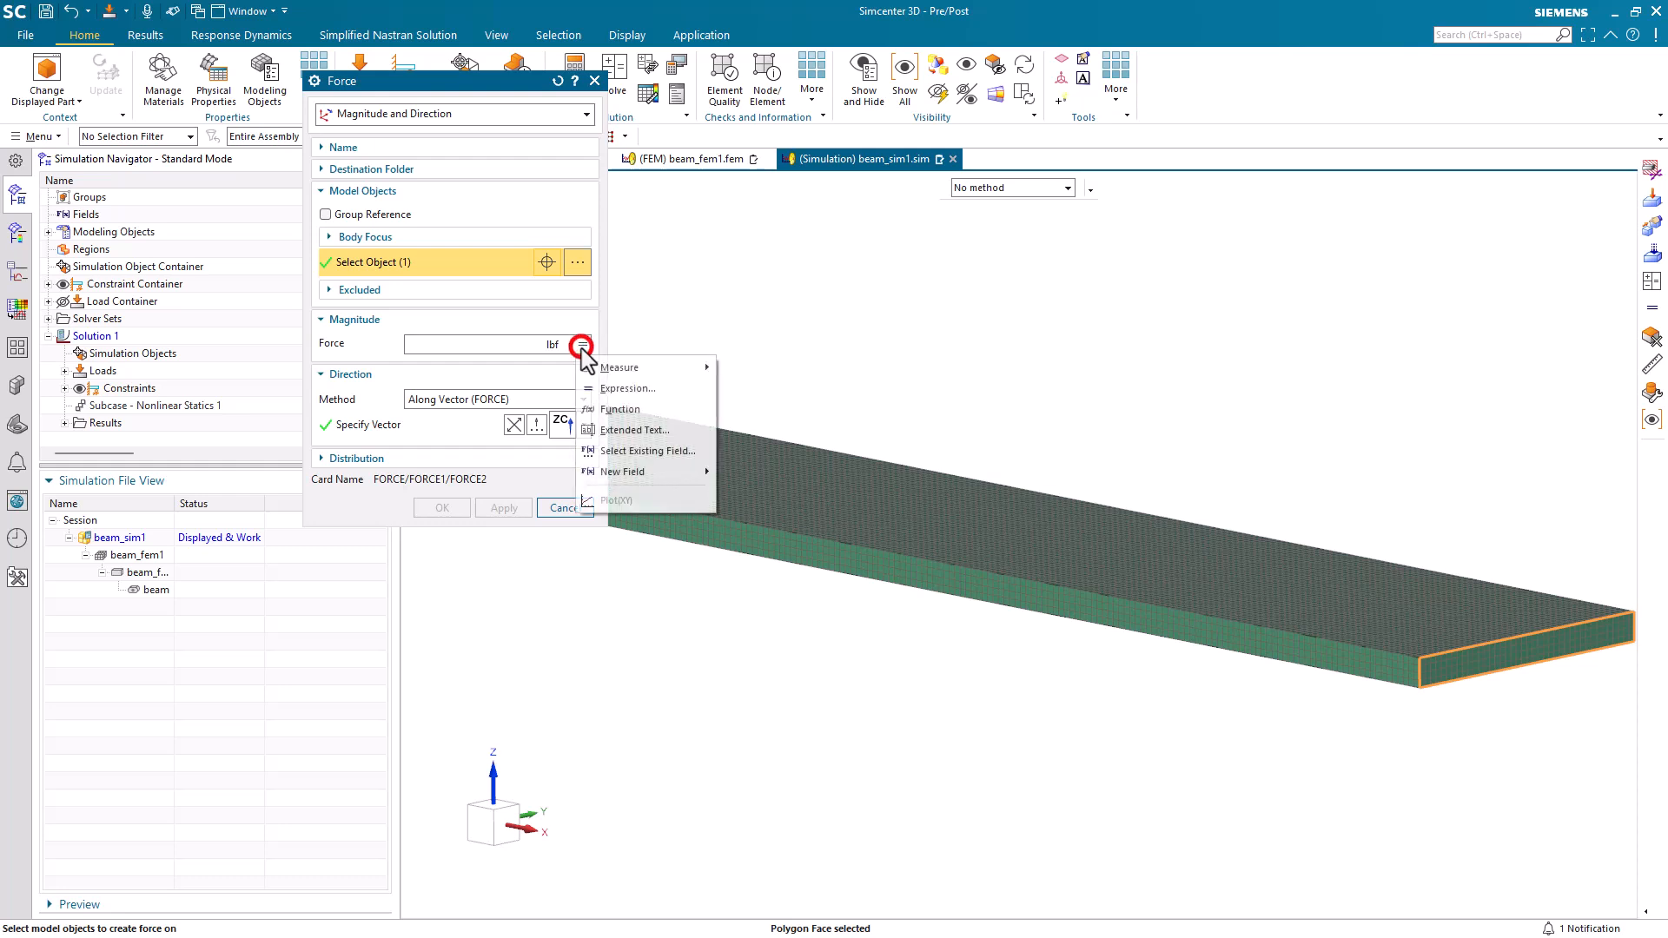
{"action": "mouse_move", "coordinate": [674, 473]}
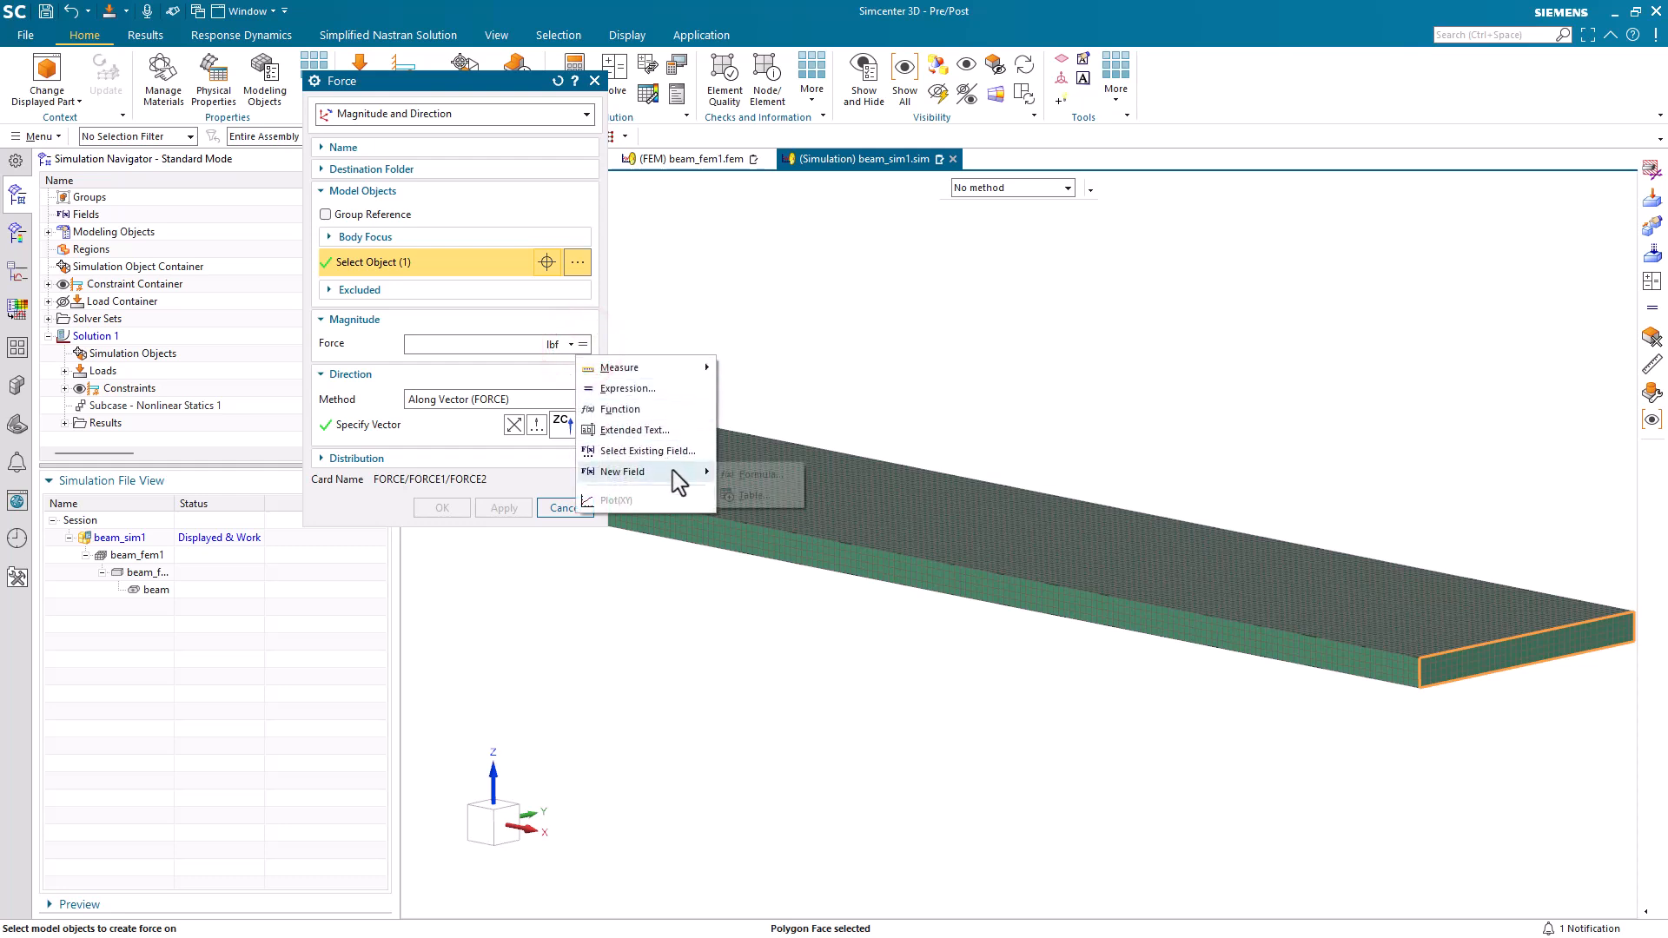
{"action": "left_click", "coordinate": [761, 477]}
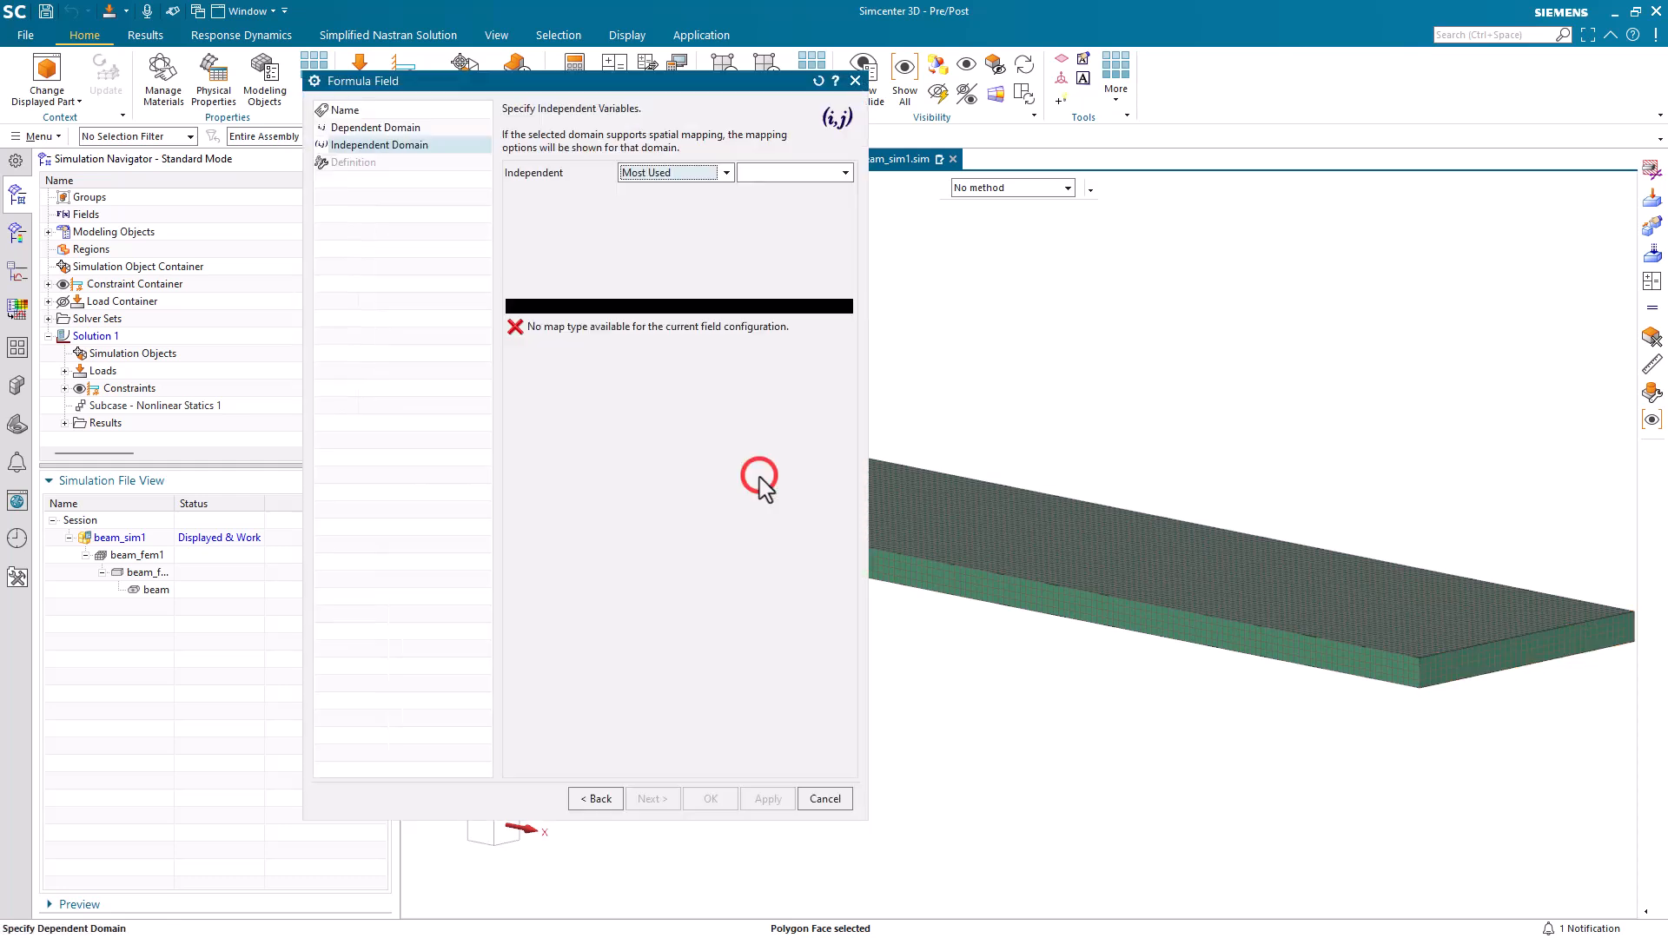
{"action": "left_click", "coordinate": [830, 173]}
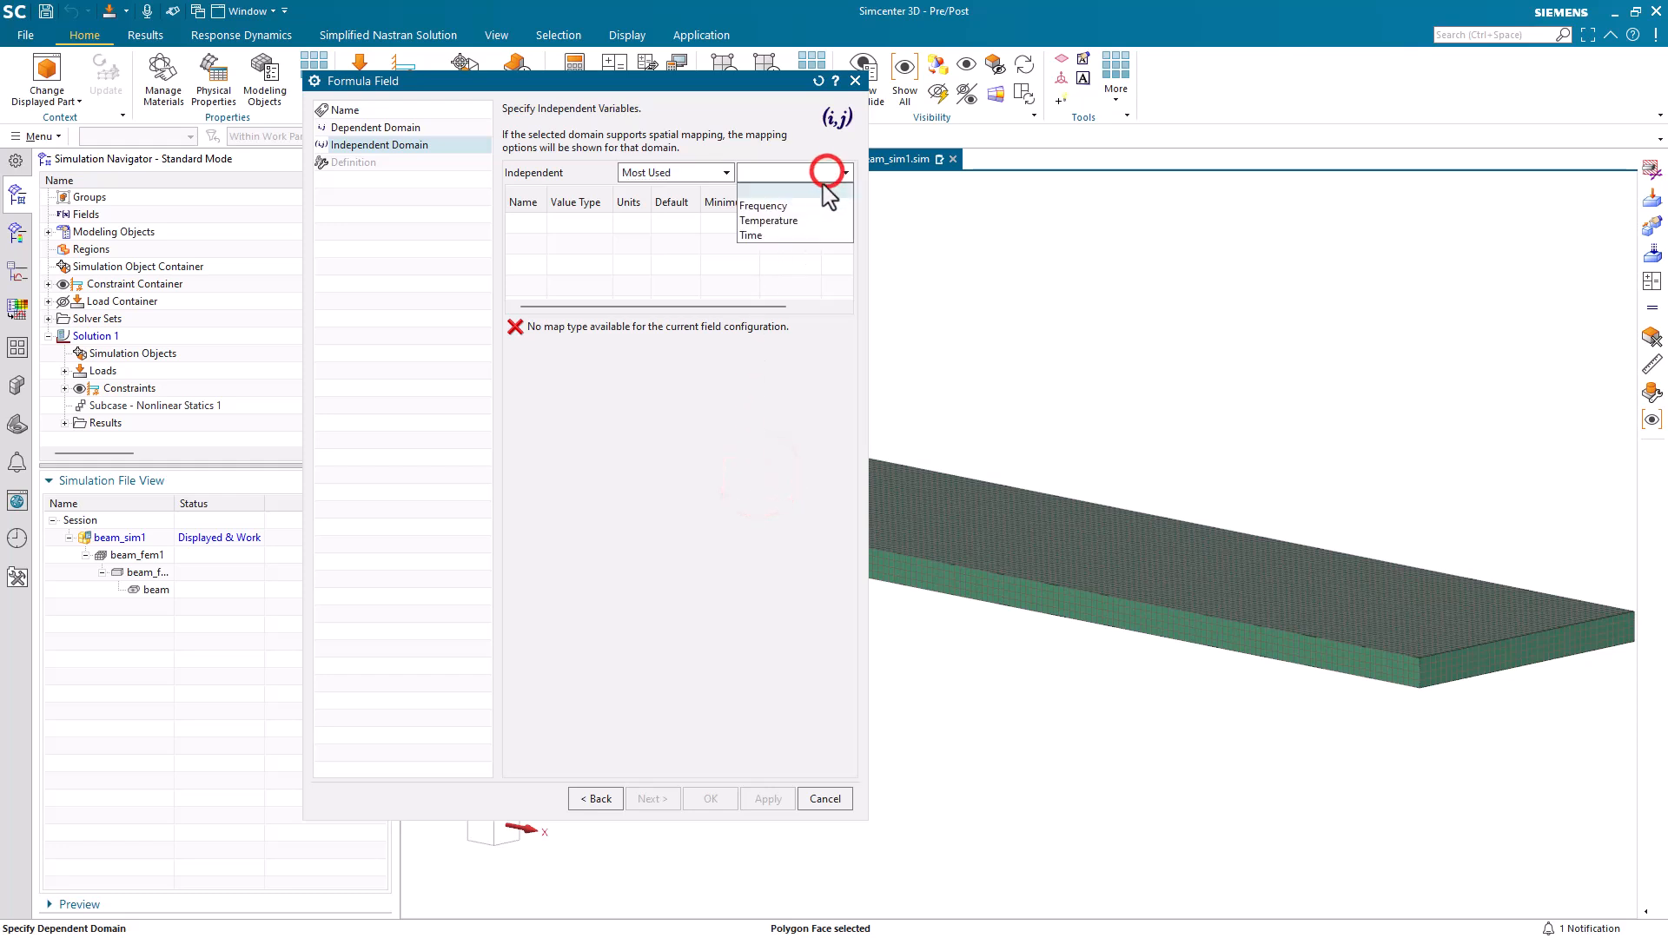
{"action": "left_click", "coordinate": [788, 235]}
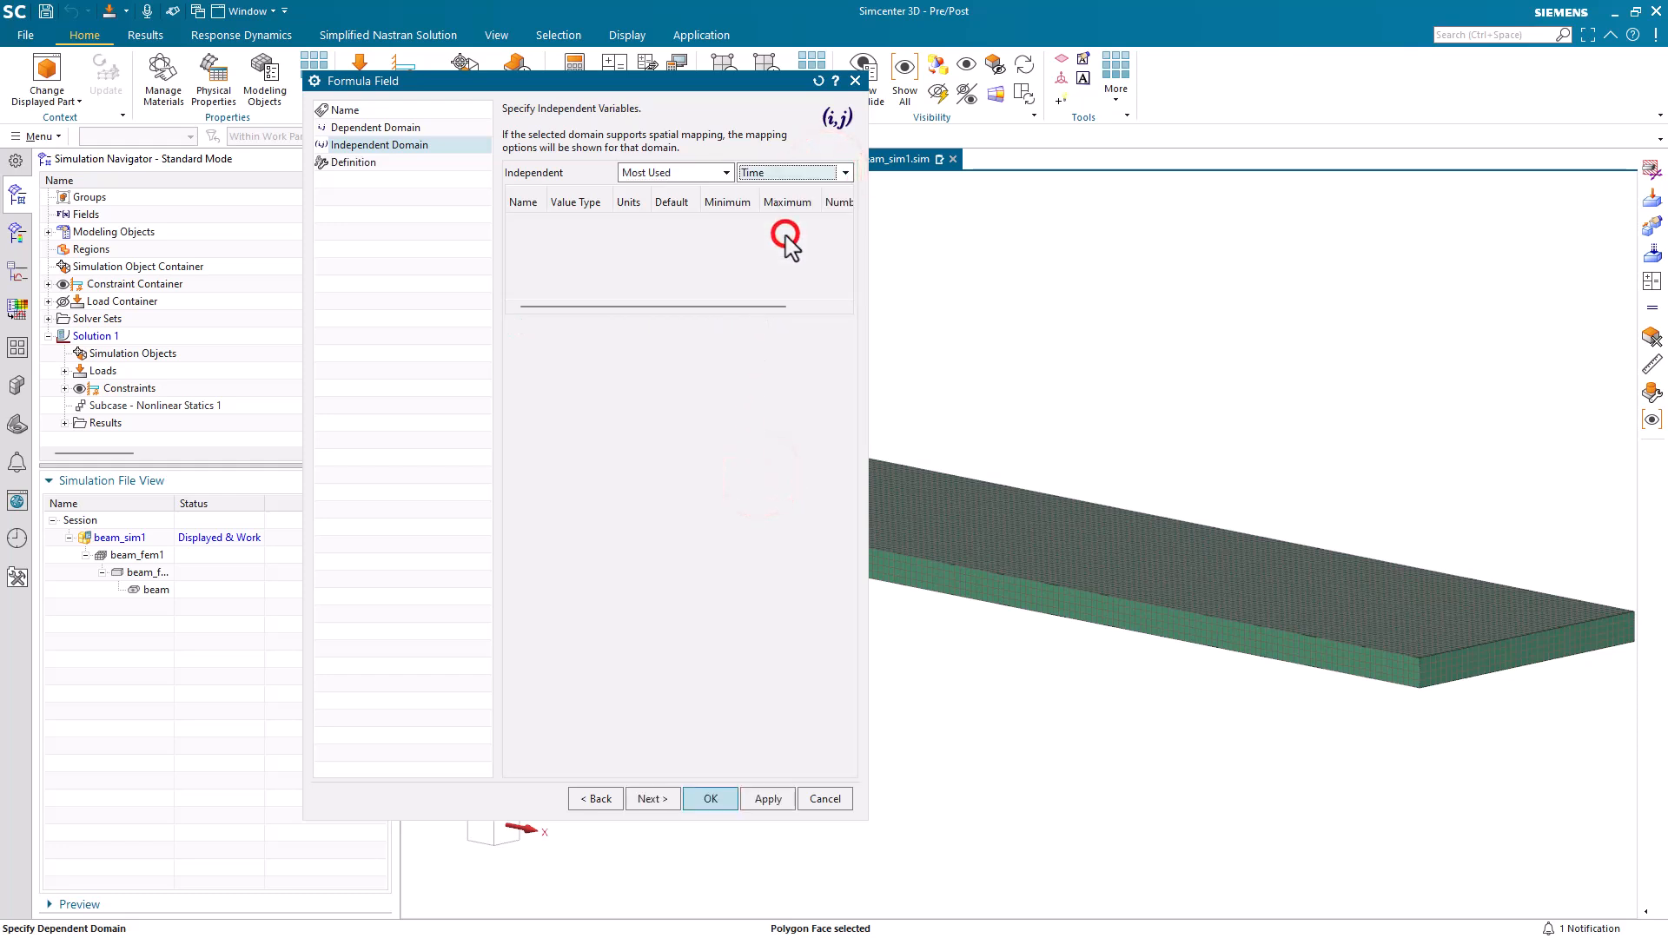
{"action": "left_click", "coordinate": [652, 799]}
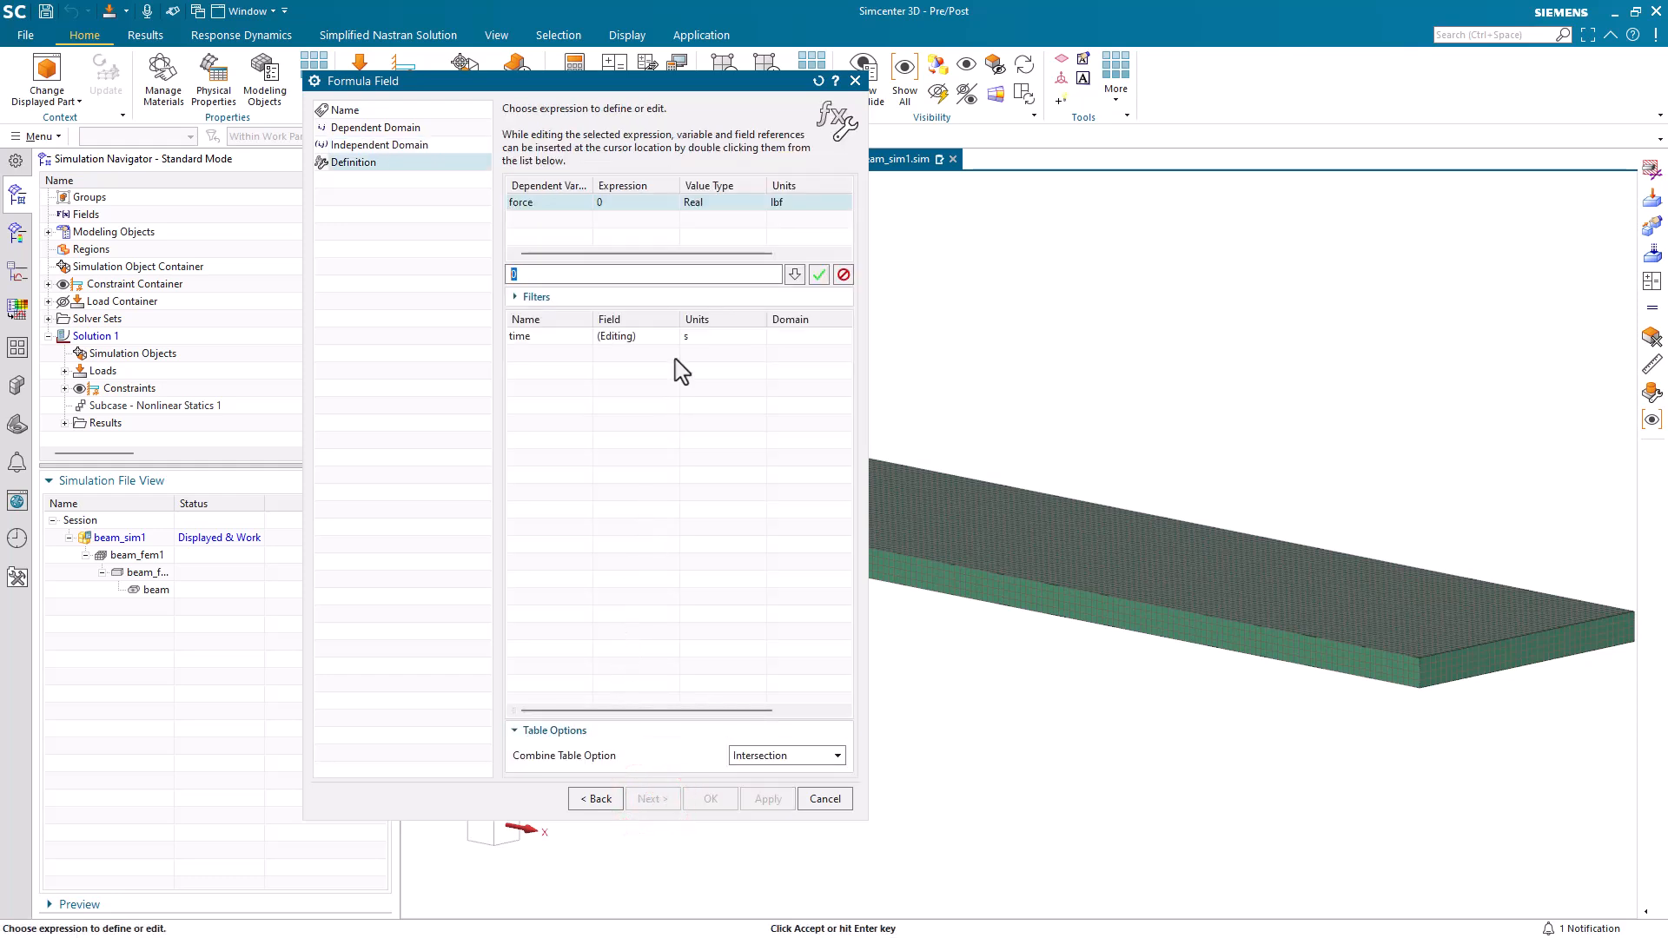
Define the force field's expression as magnitude*sin(time*360/period) and accept the field.
{"action": "type", "text": "ma"}
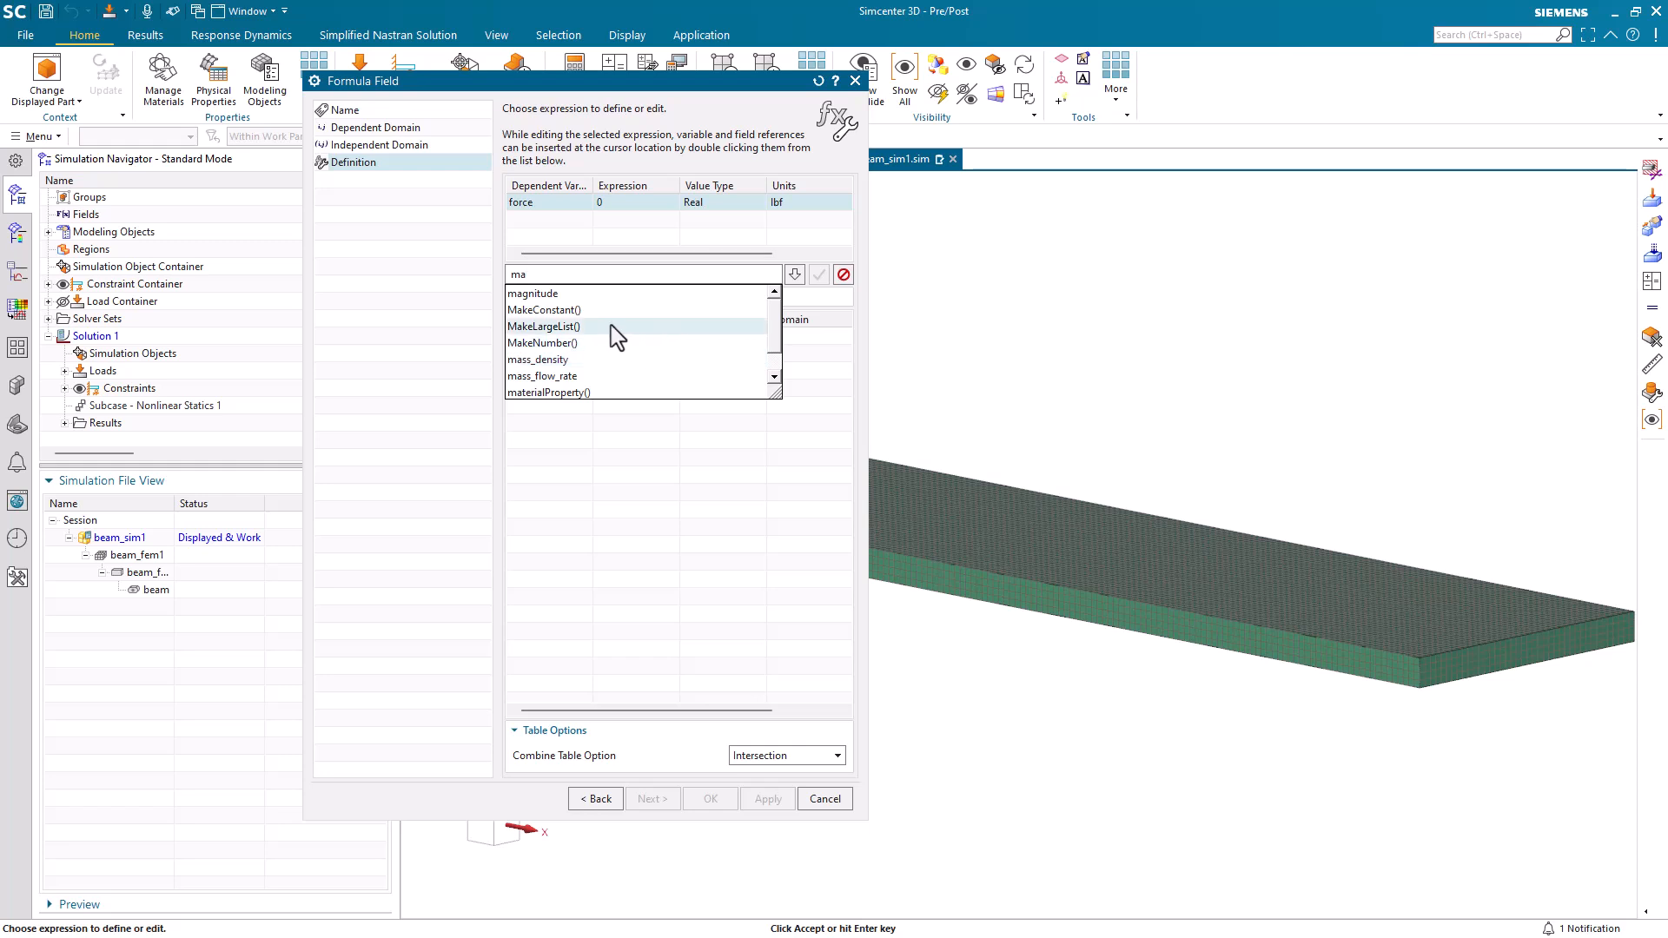
{"action": "left_click", "coordinate": [576, 294]}
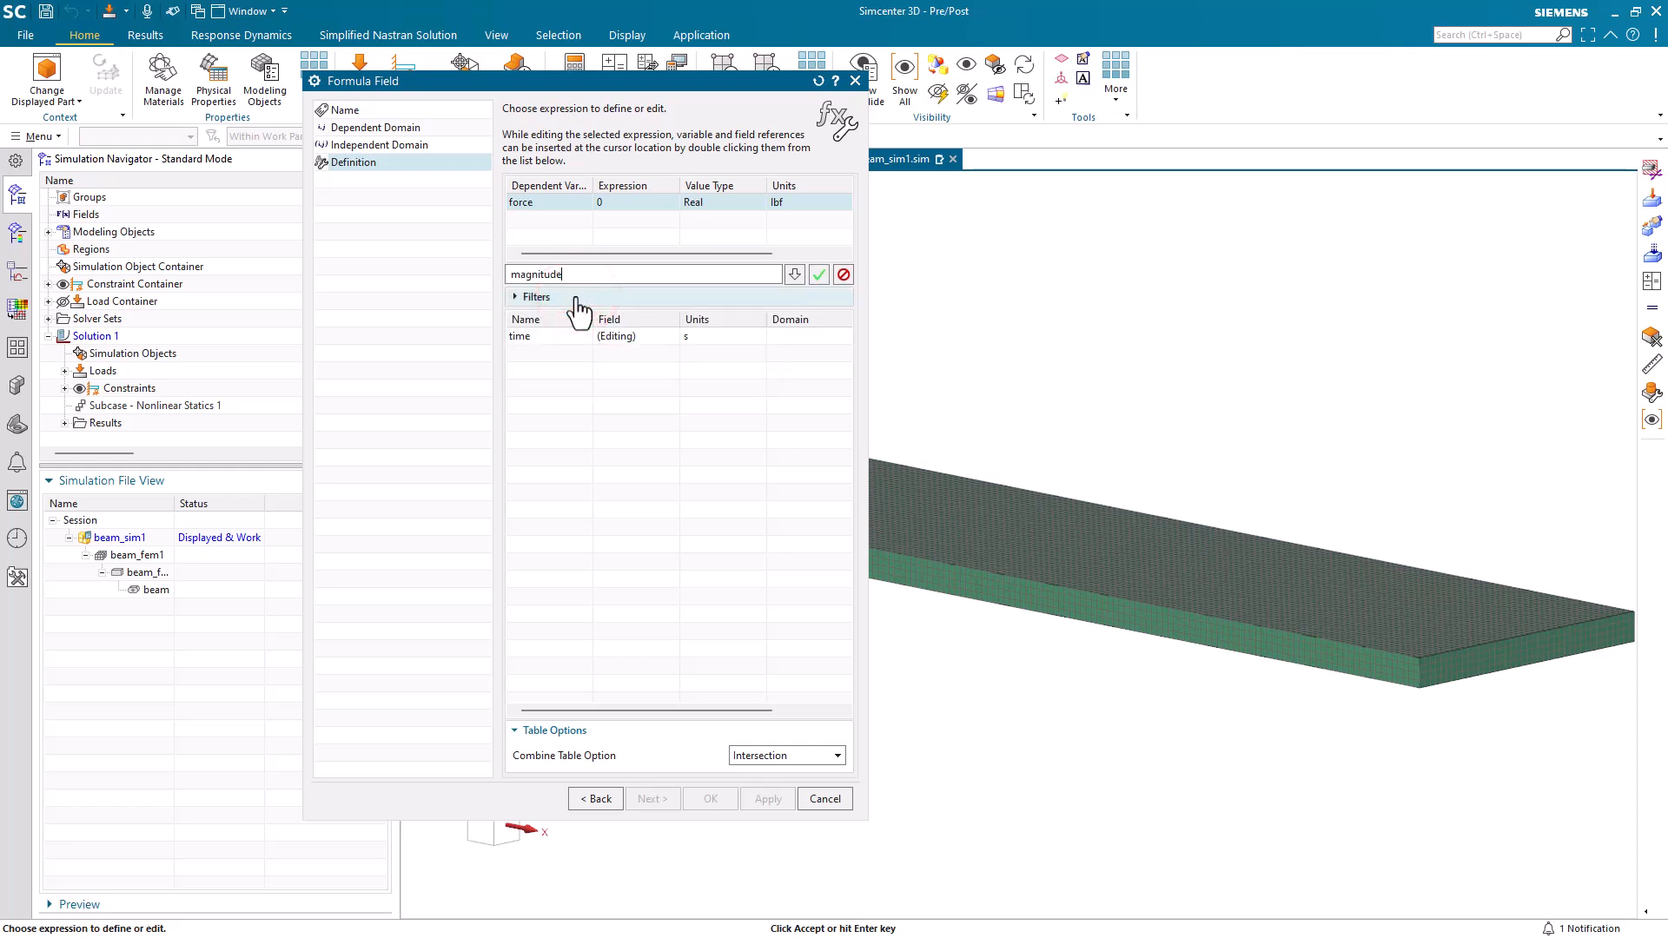
{"action": "type", "text": "*sin(time*360/per"}
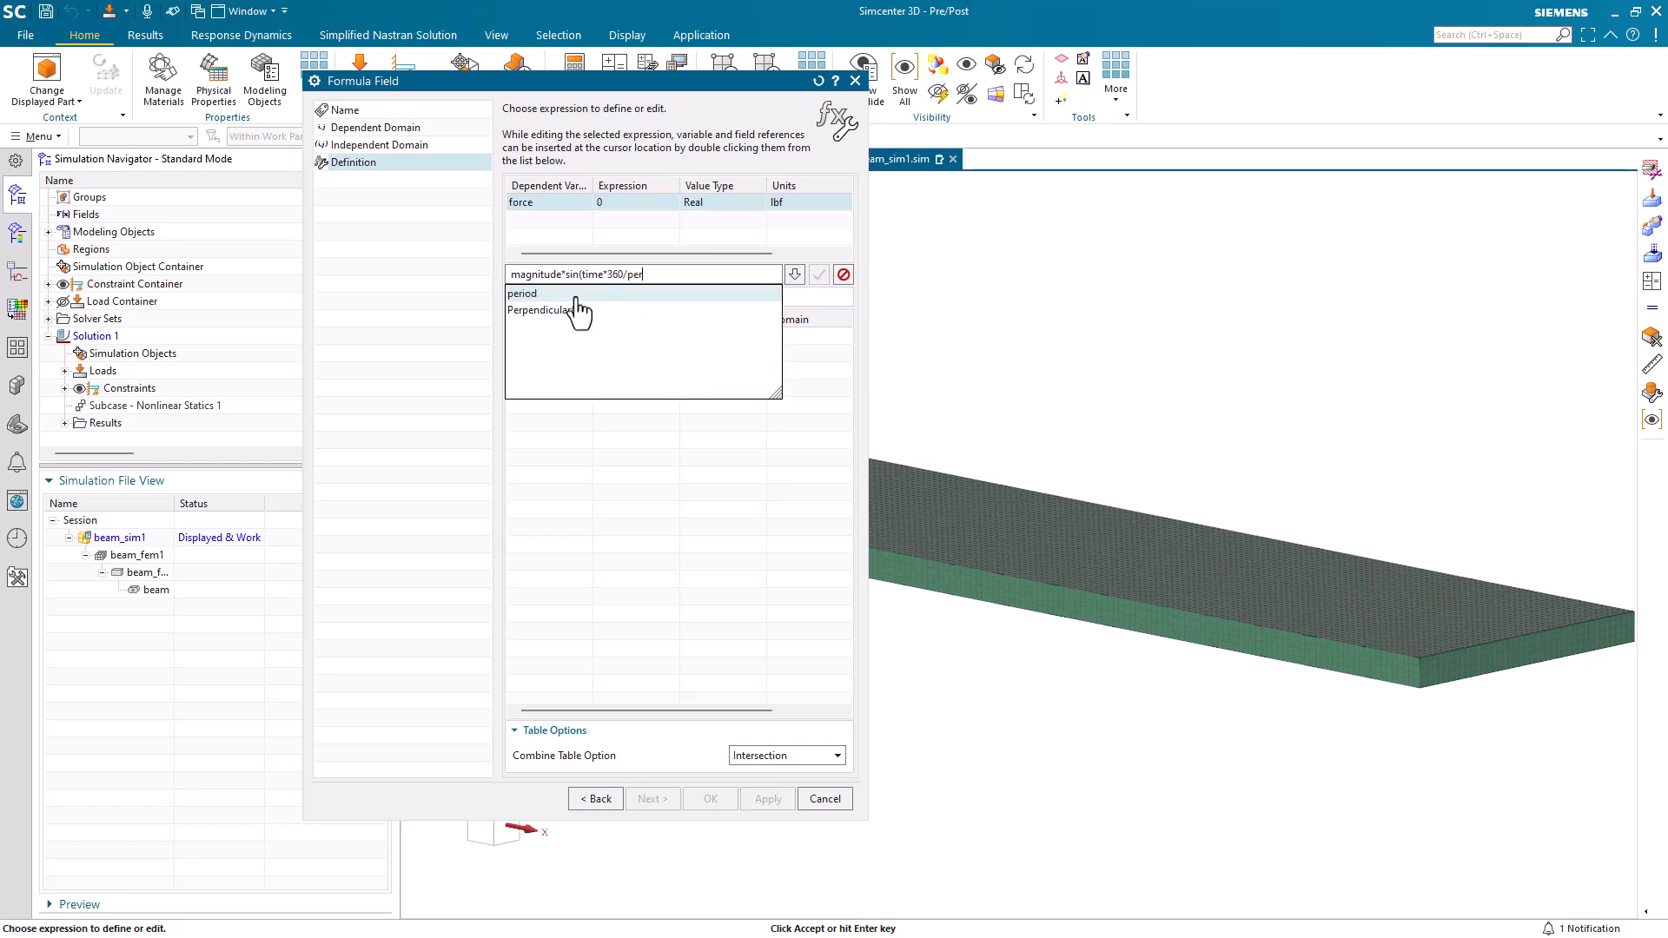
{"action": "left_click", "coordinate": [576, 295]}
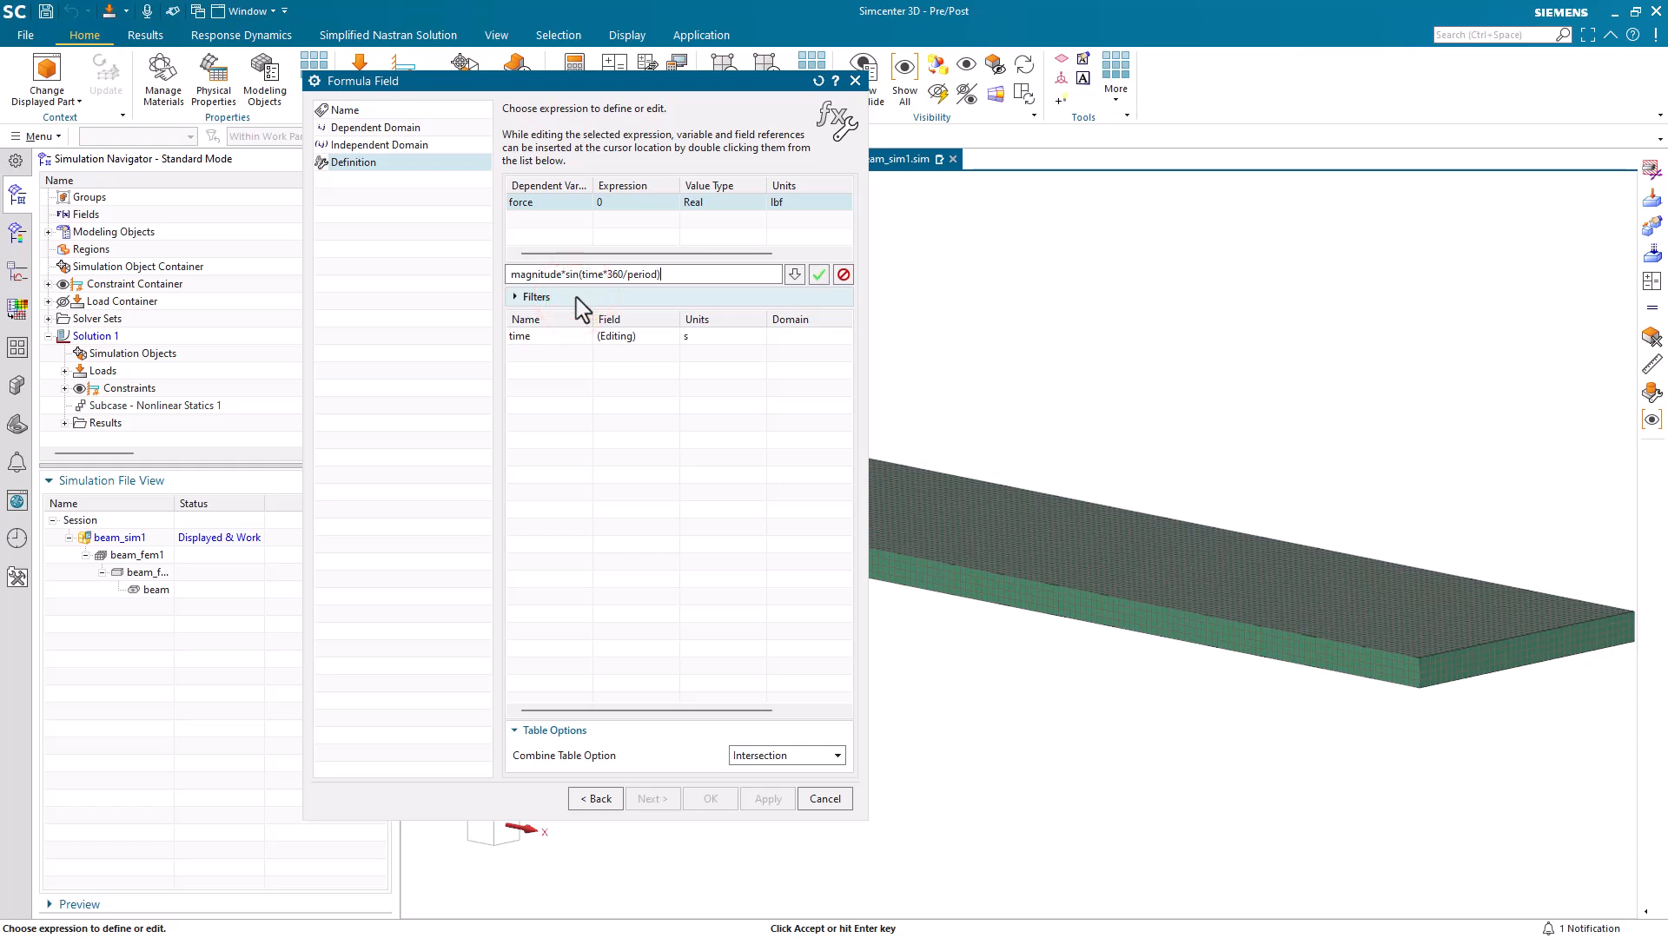
{"action": "type", "text": ")"}
{"action": "left_click", "coordinate": [819, 275]}
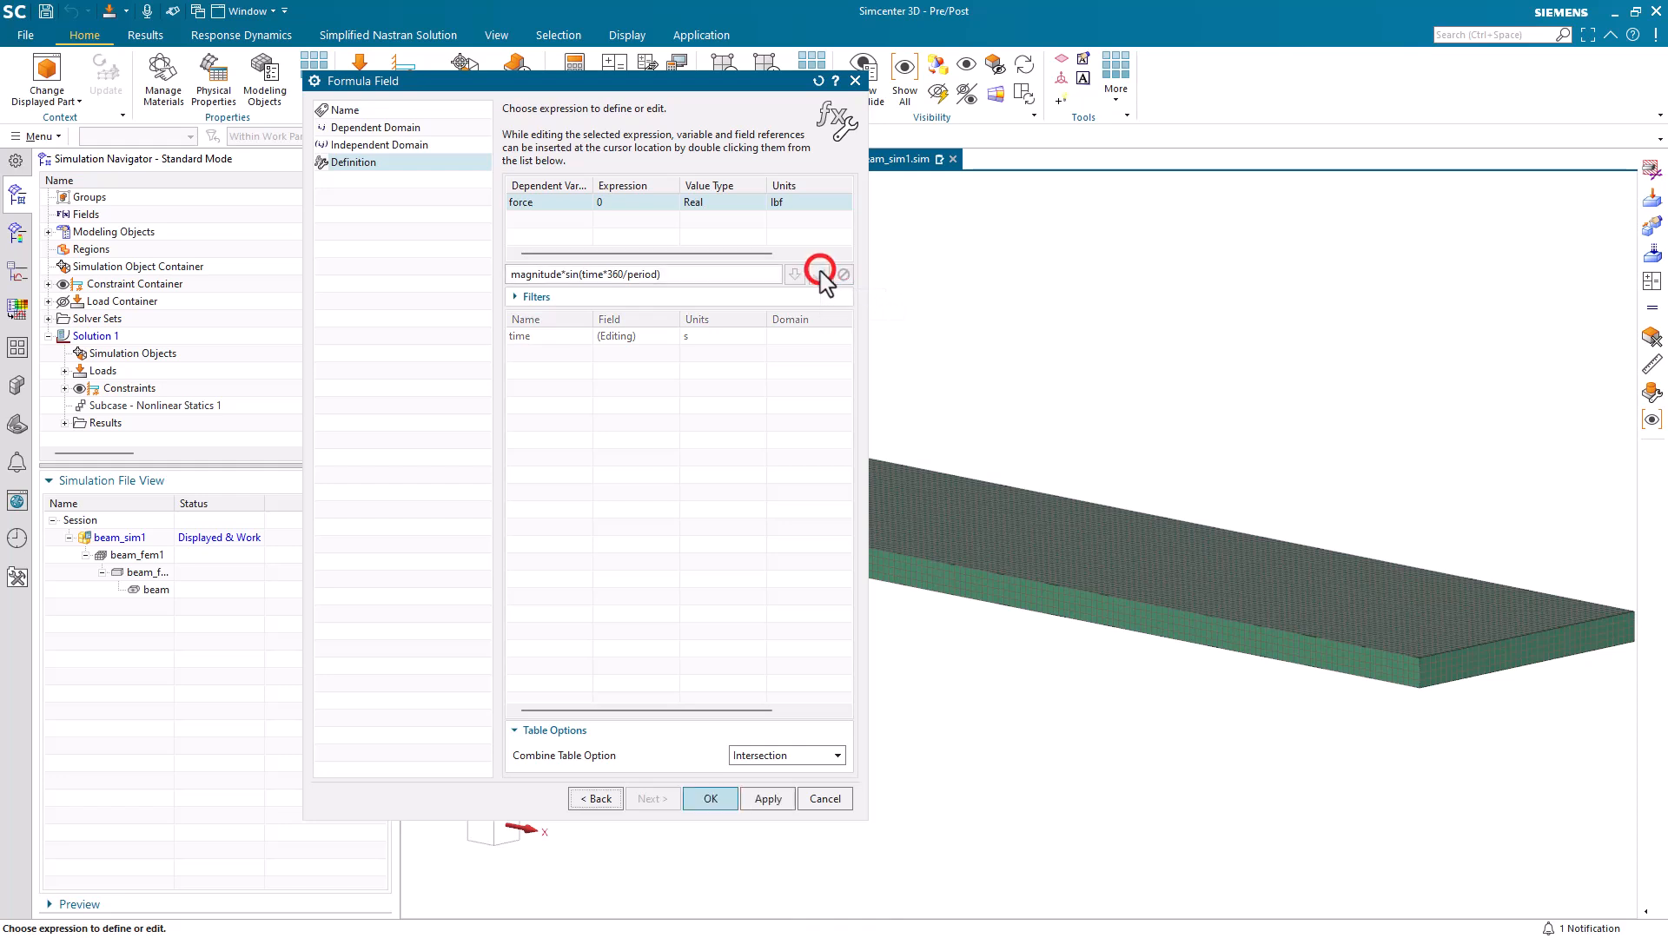
{"action": "left_click", "coordinate": [706, 799]}
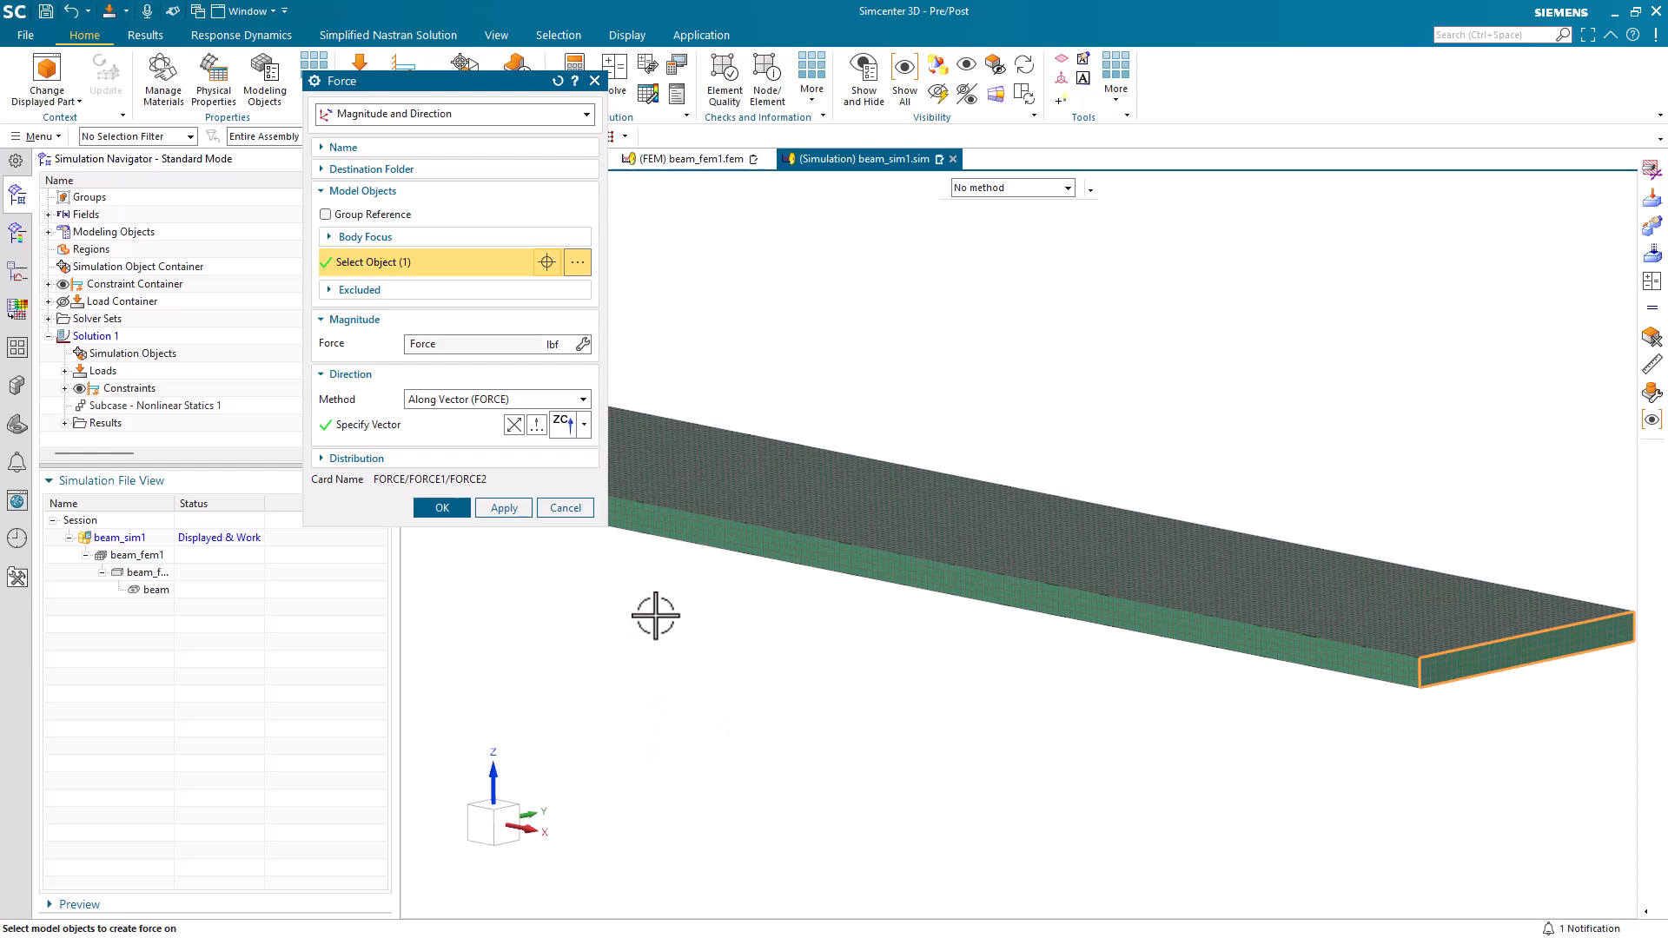
Plot the force field against time from 0 to 4 with 50 points, and create the force along the ZC vector.
{"action": "left_click", "coordinate": [584, 344]}
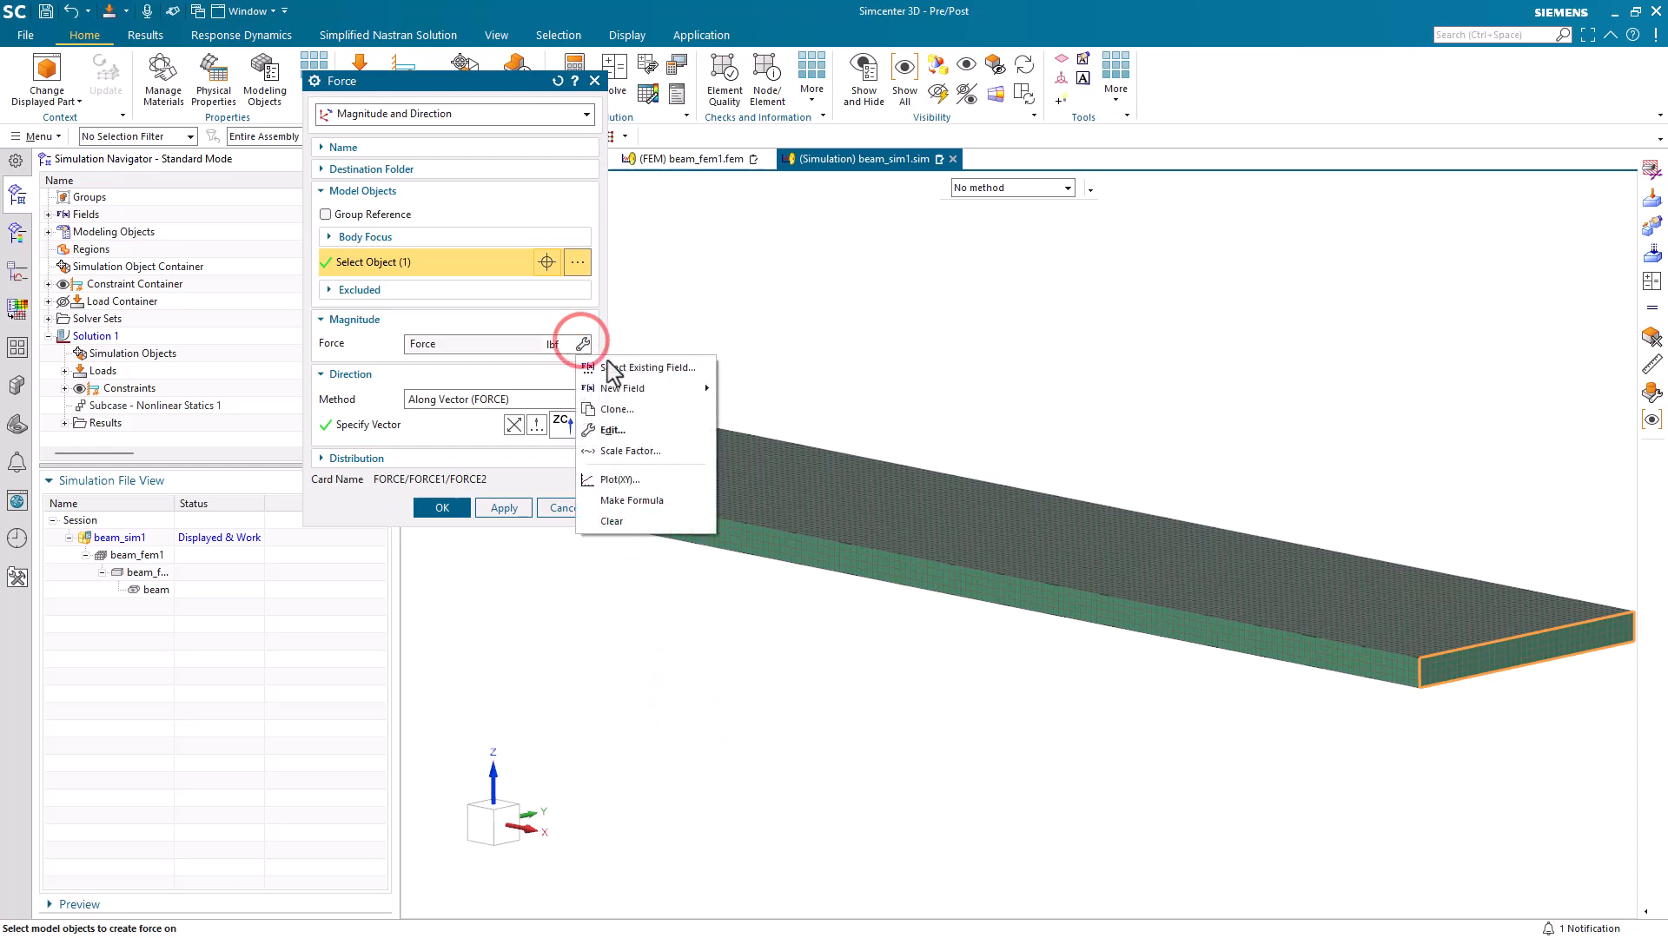
{"action": "left_click", "coordinate": [646, 481]}
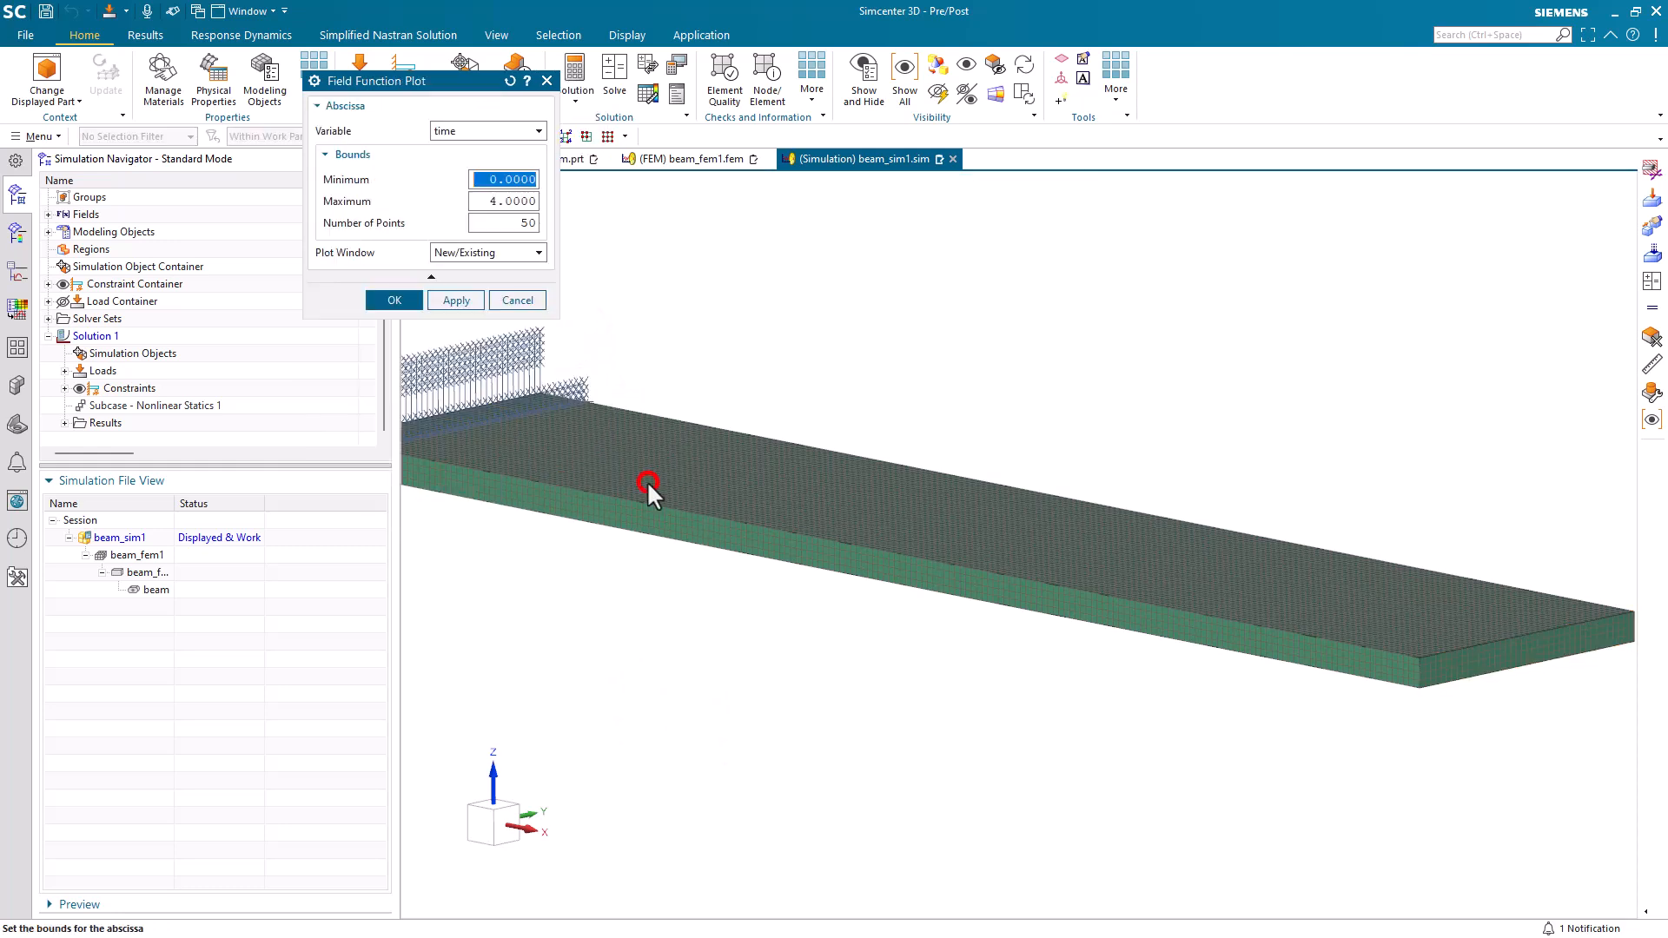
{"action": "left_click", "coordinate": [519, 201]}
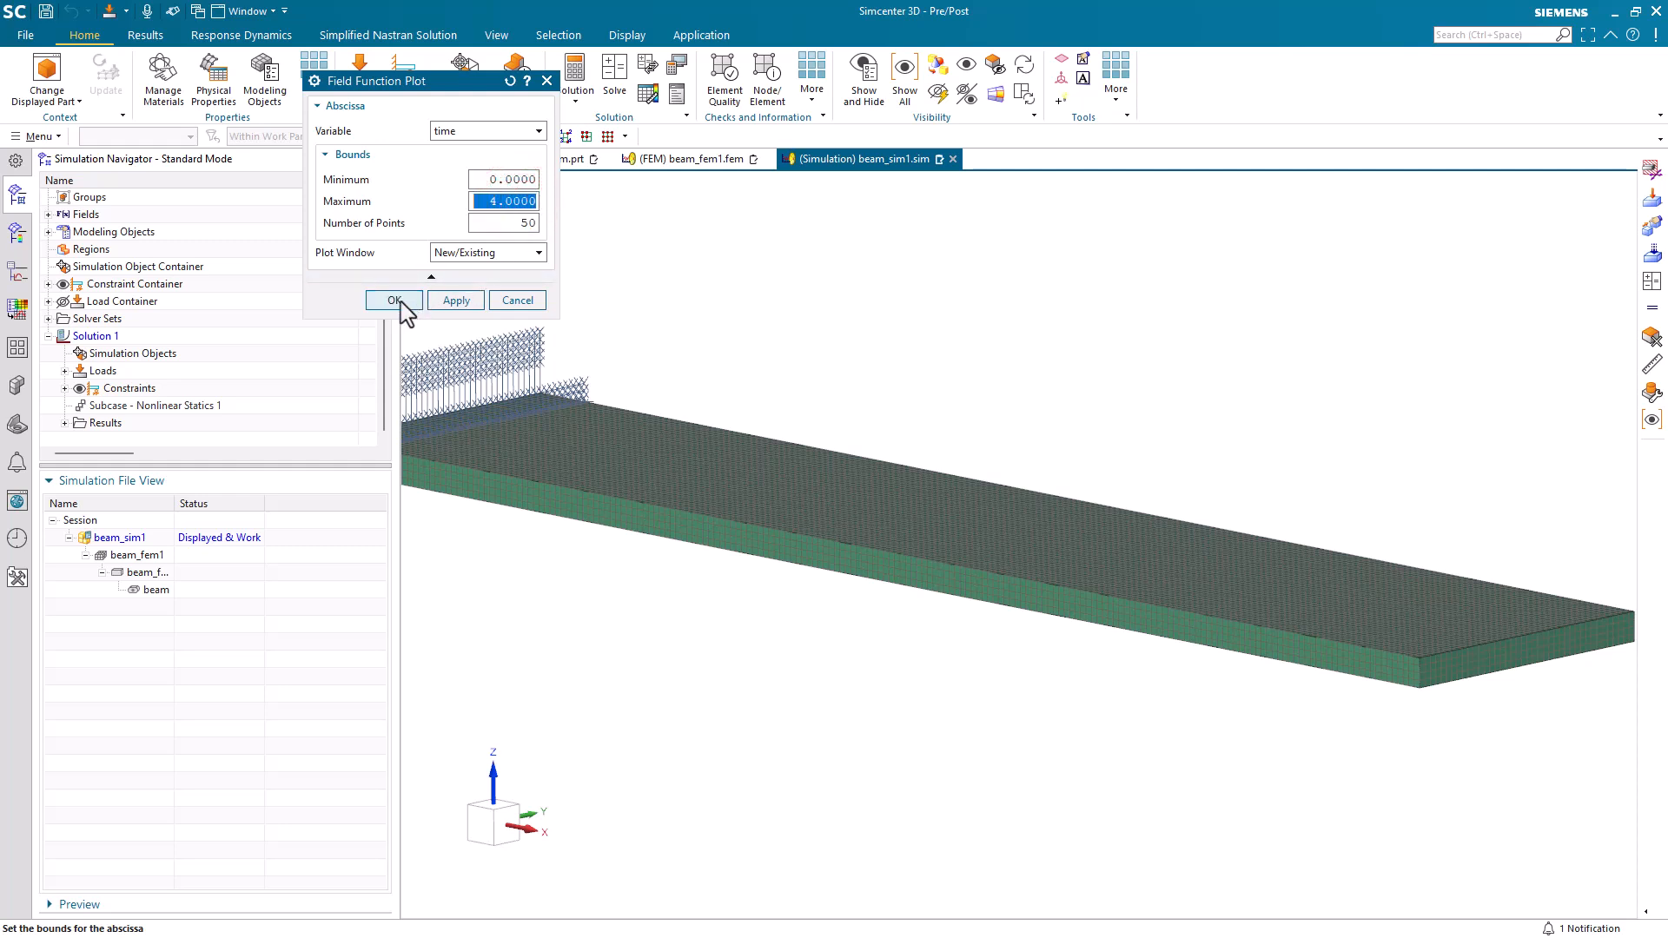
{"action": "left_click", "coordinate": [400, 303]}
{"action": "left_click", "coordinate": [350, 113]}
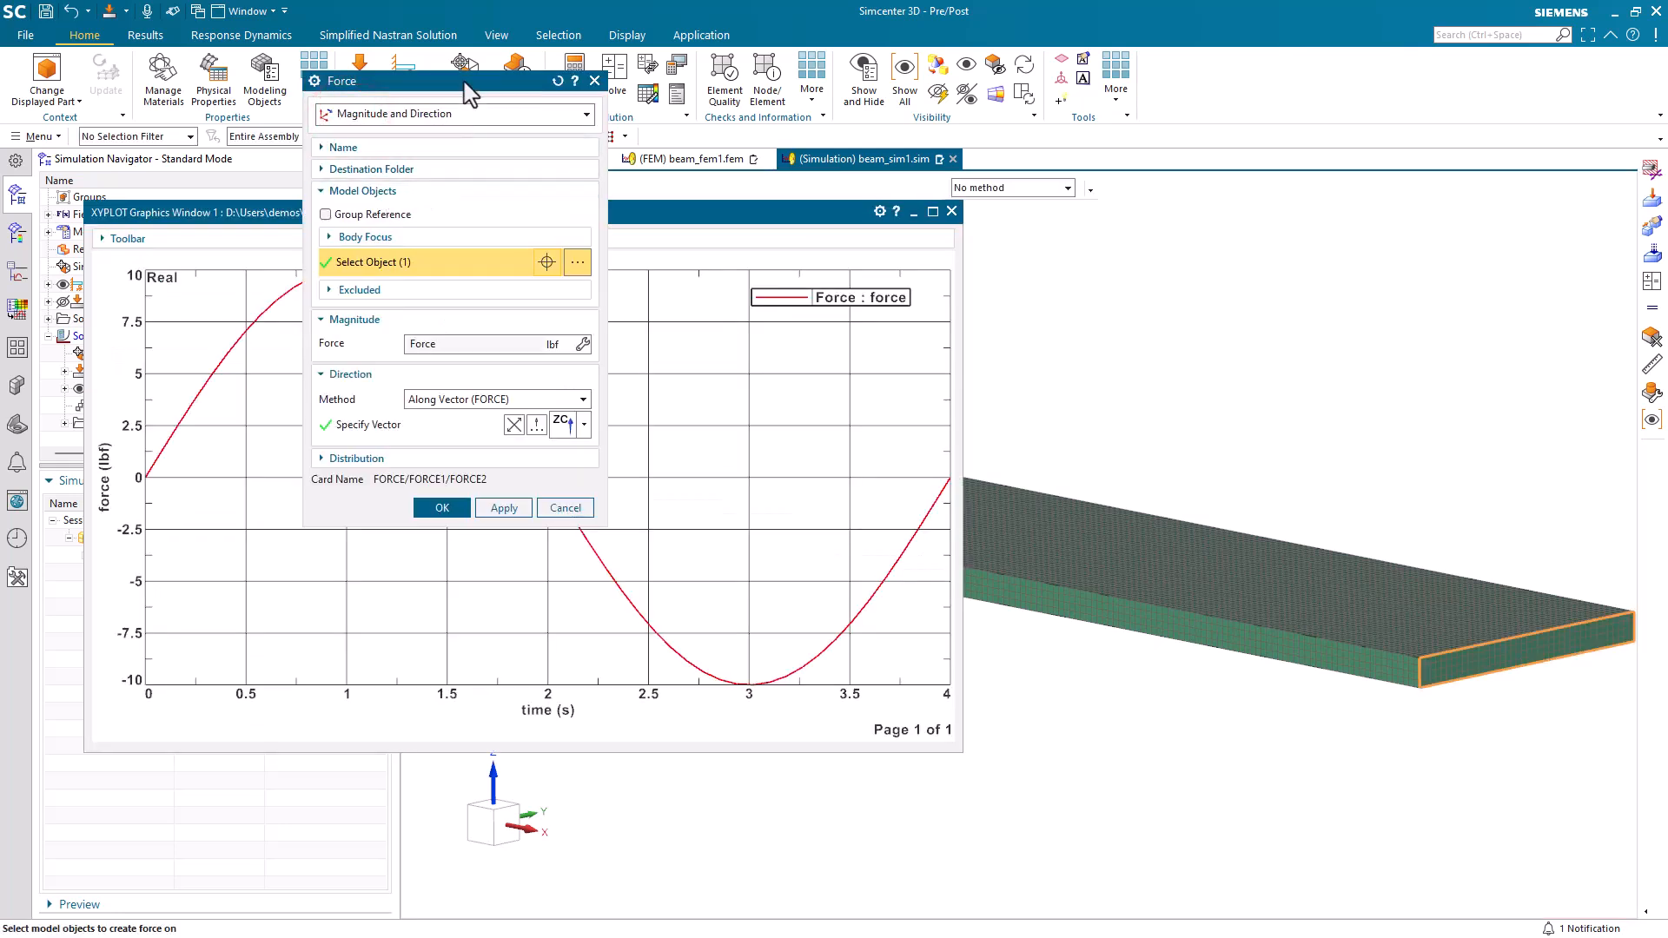
{"action": "left_click_drag", "start_coordinate": [470, 92], "coordinate": [1189, 193]}
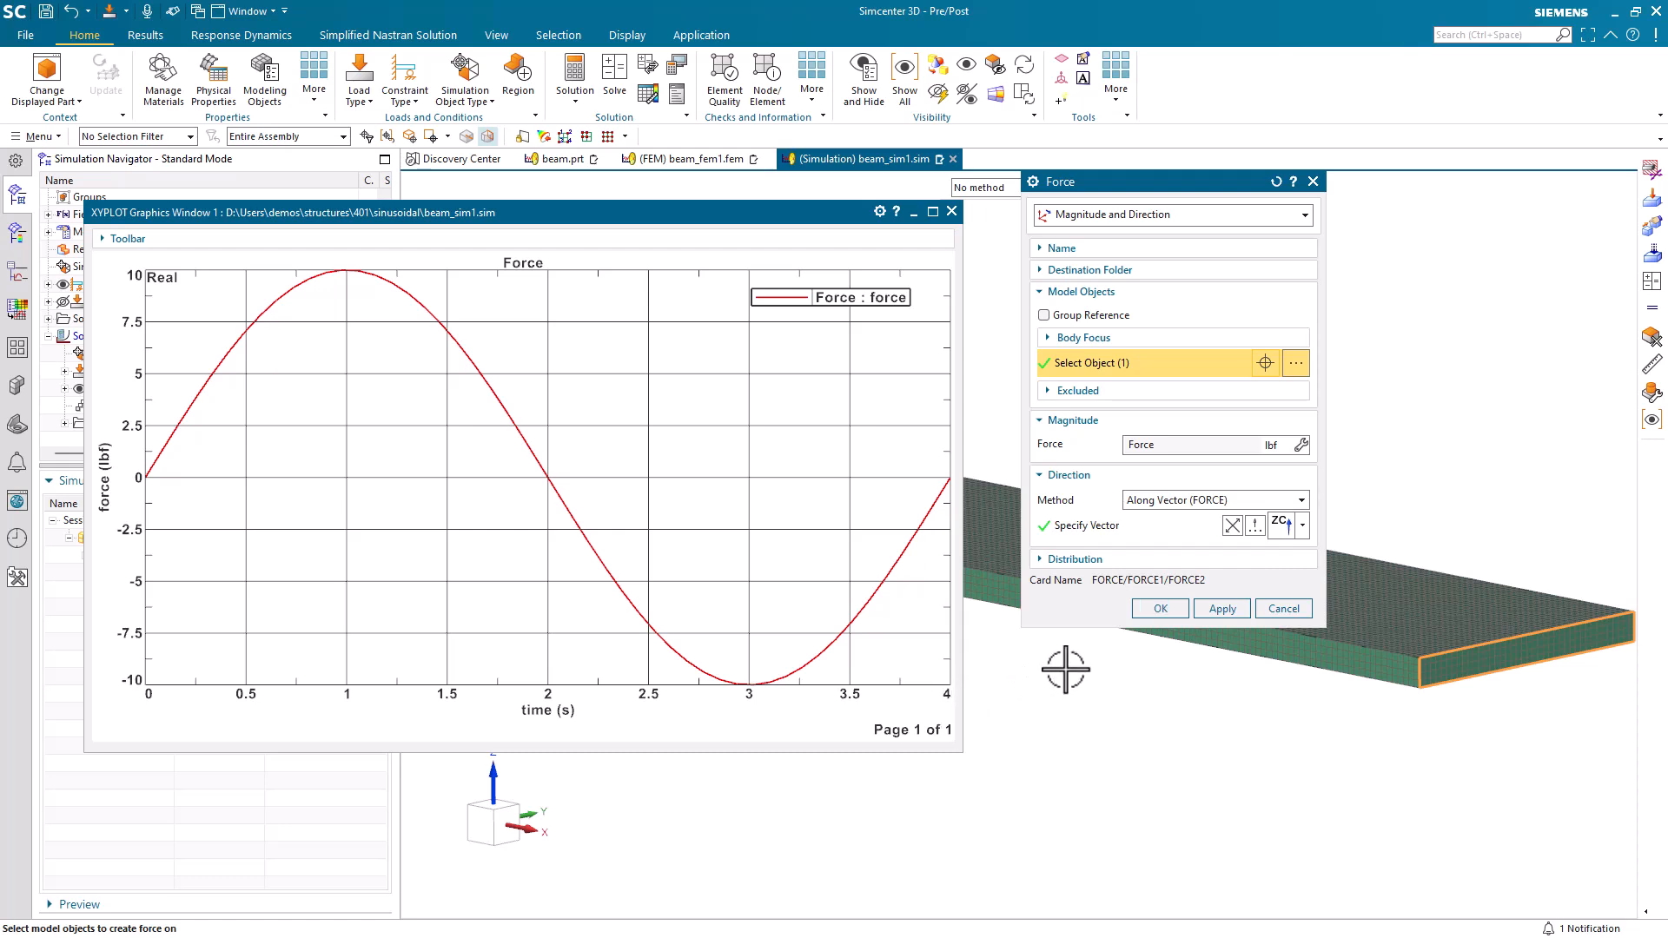
{"action": "left_click", "coordinate": [1161, 608]}
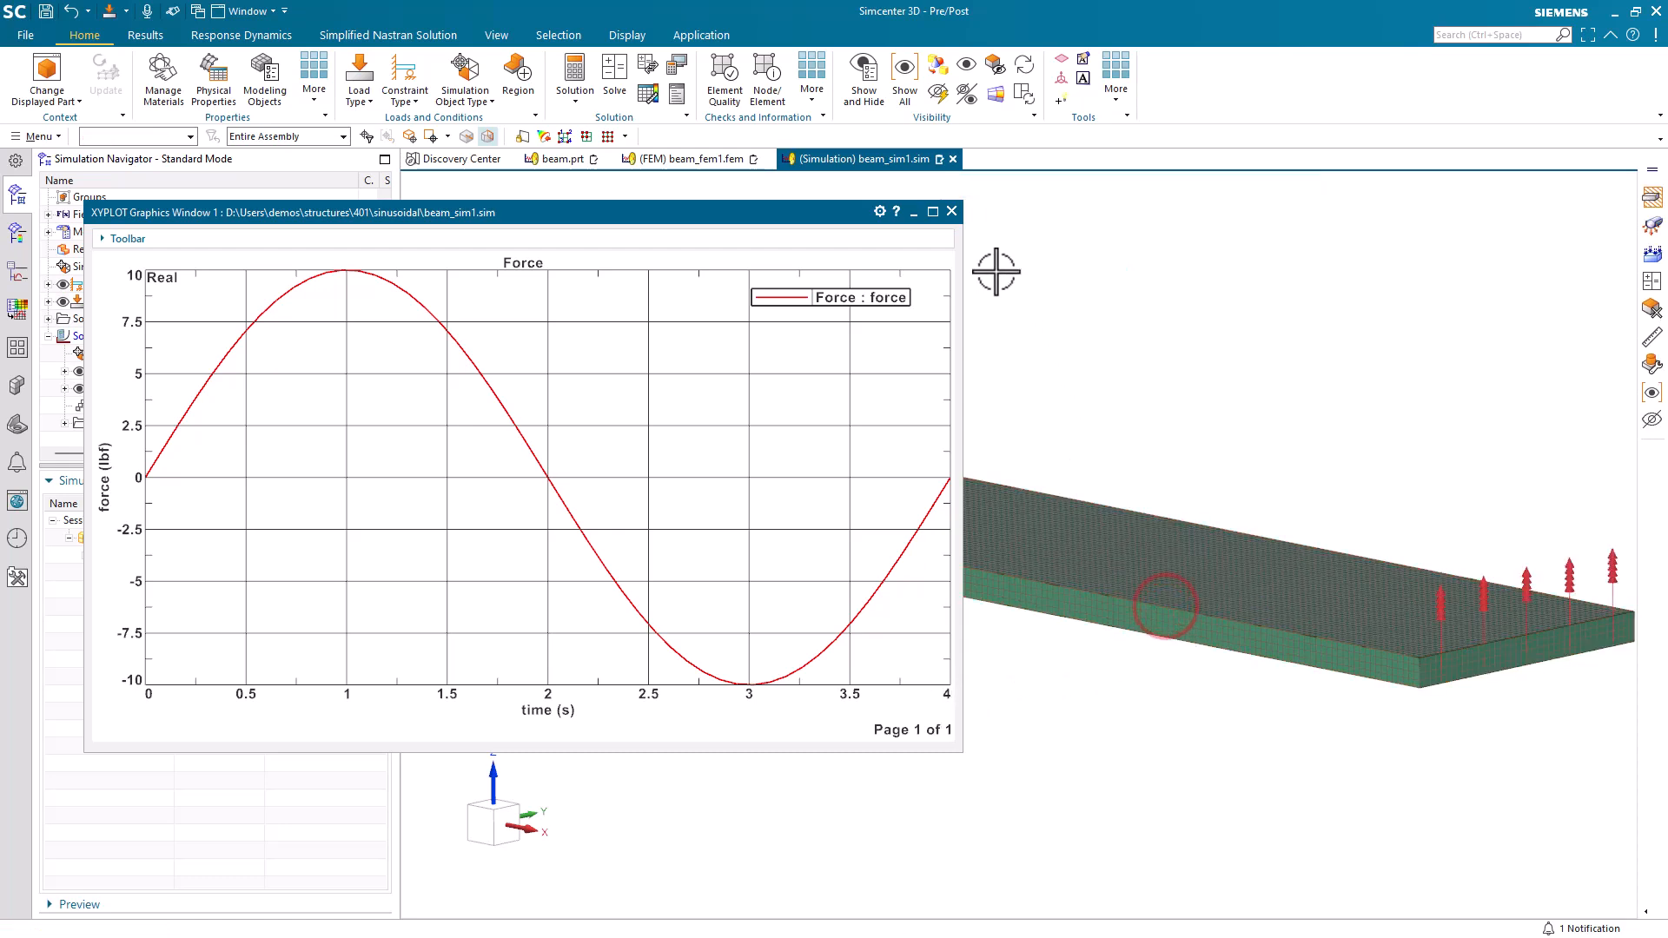
Close the force plot and solve Solution 1 with the model setup check enabled.
{"action": "left_click", "coordinate": [952, 212]}
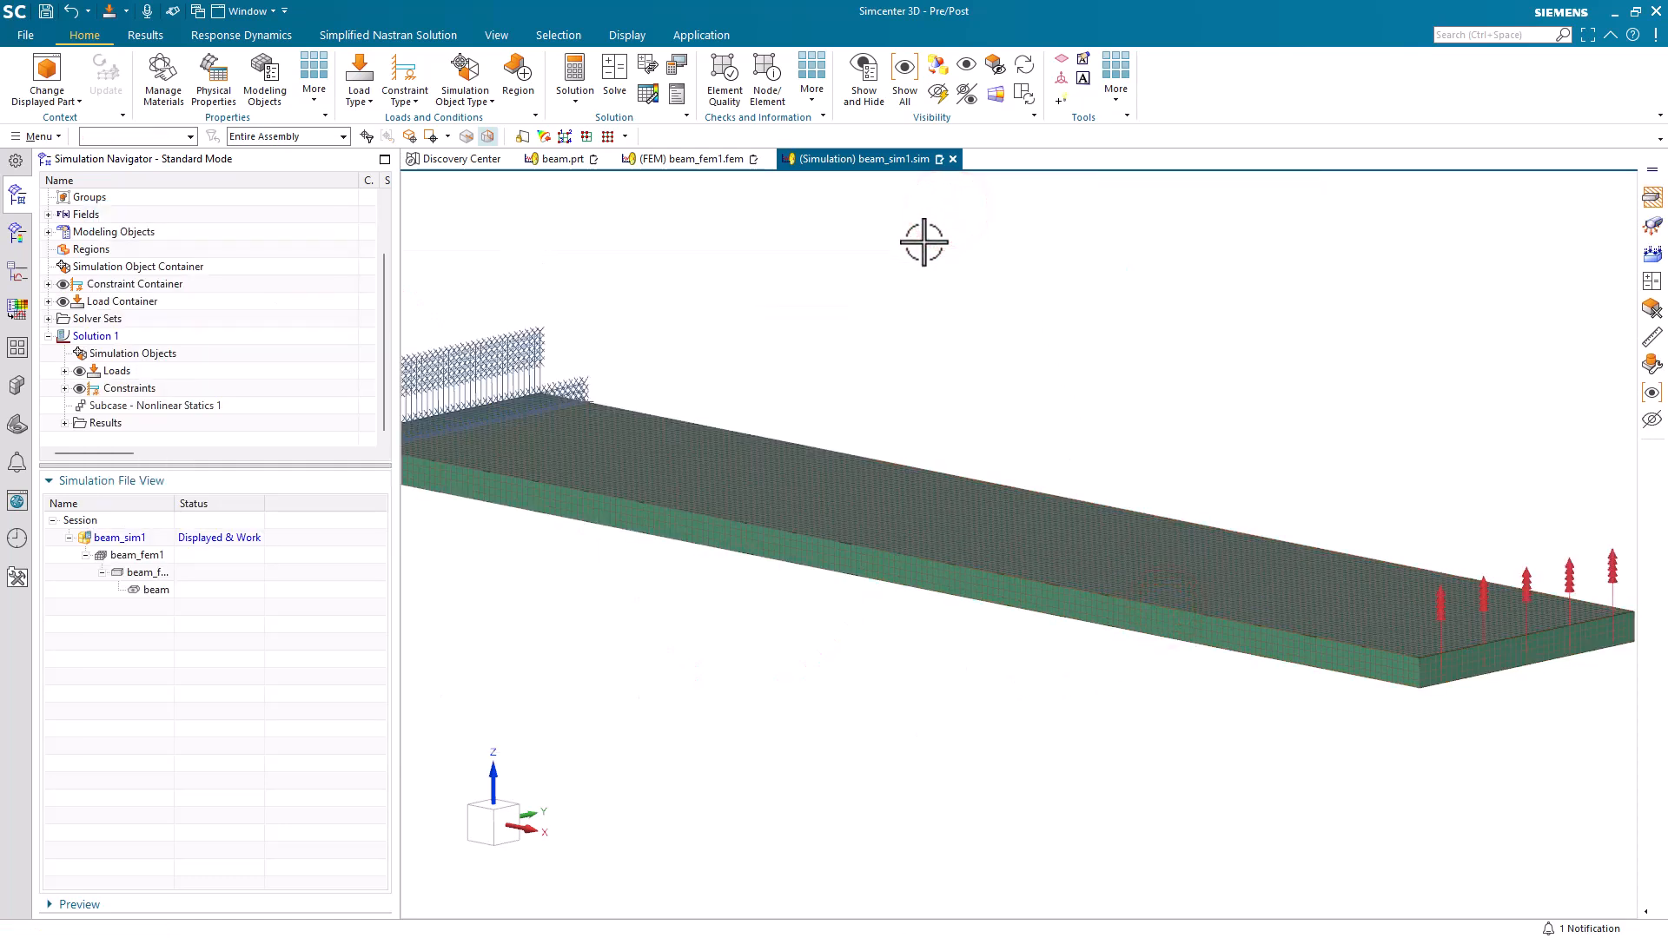
{"action": "left_click", "coordinate": [618, 77]}
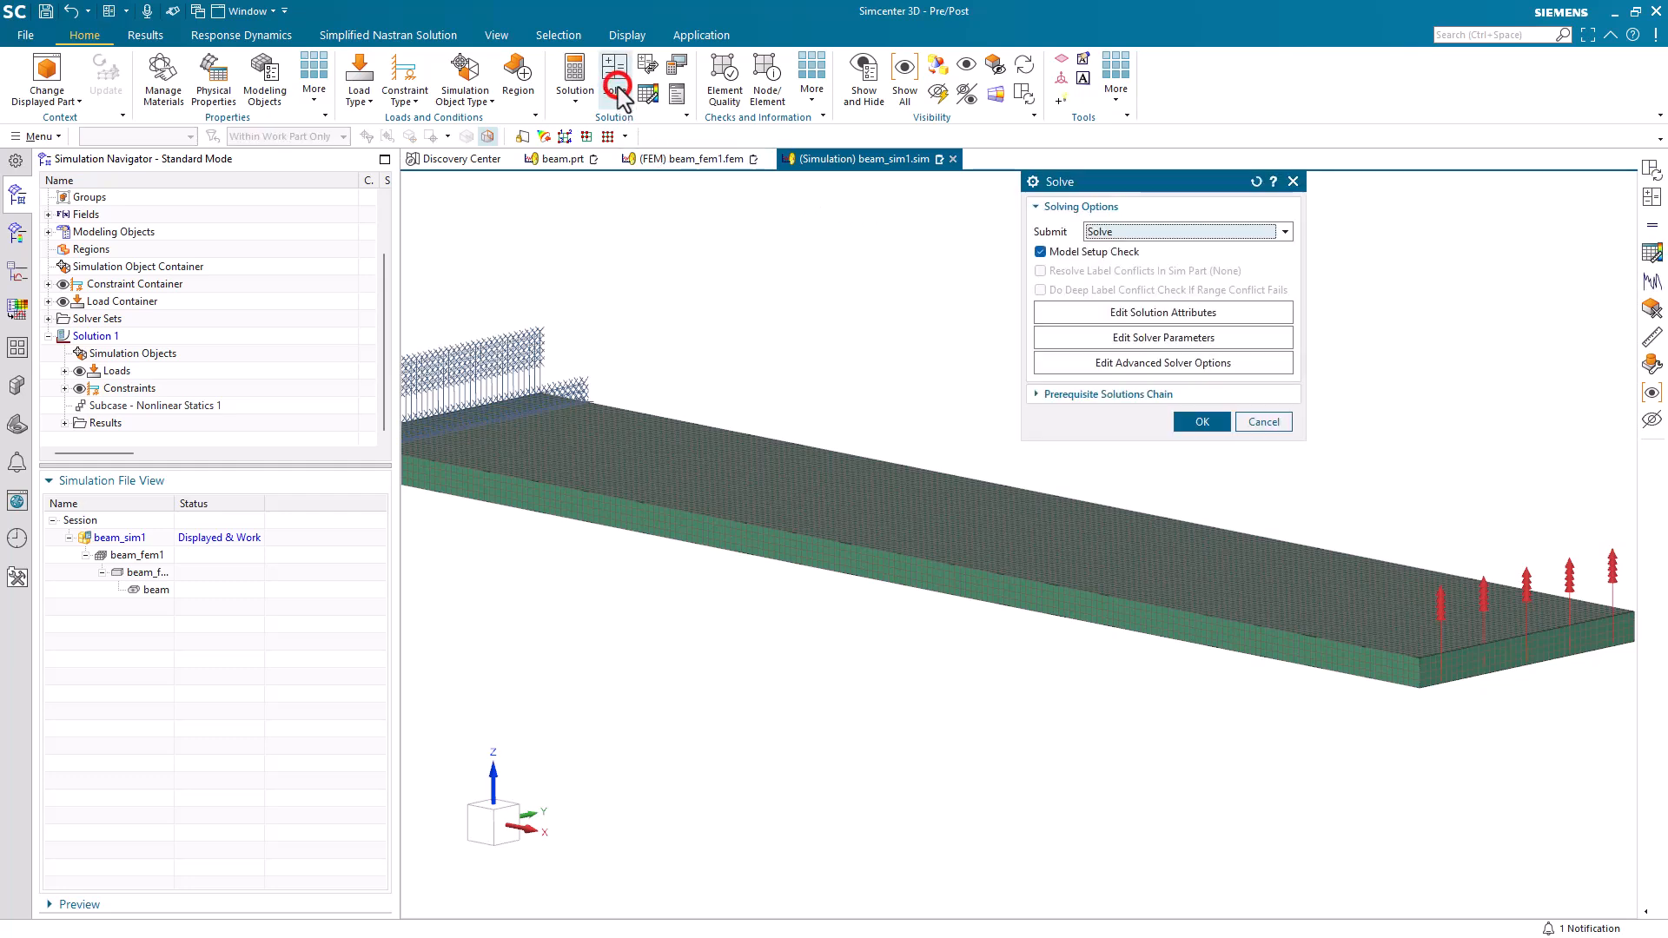
{"action": "left_click", "coordinate": [1199, 422]}
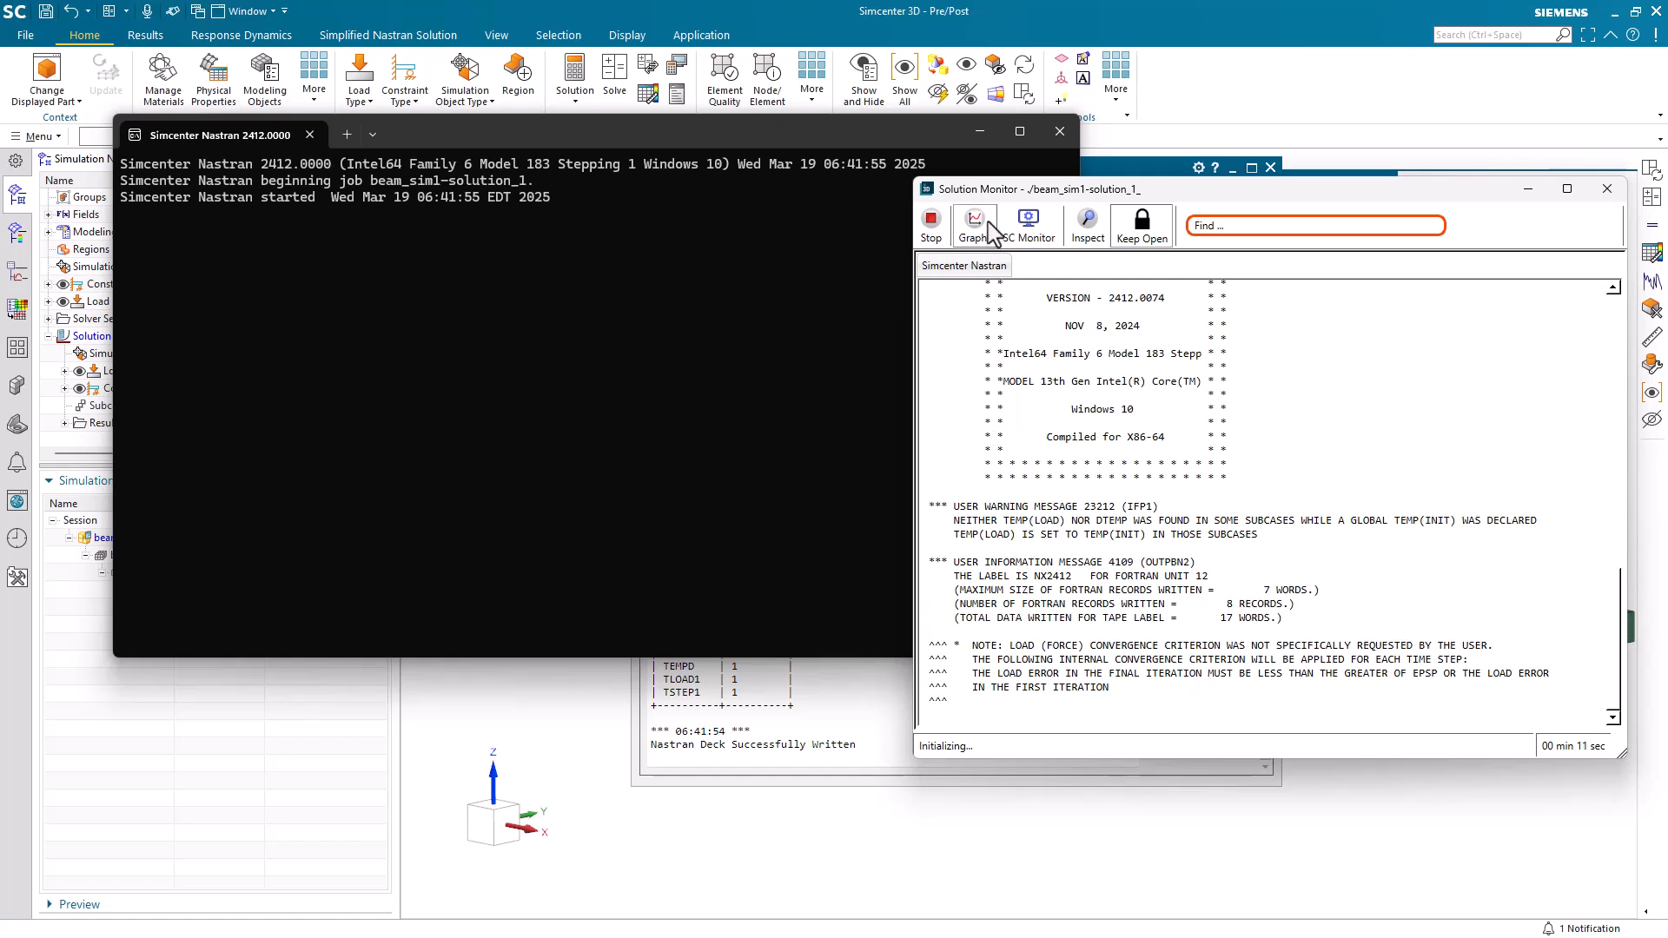
Open the solver's convergence graphs and examine the Cumulative Iteration History while the job runs.
{"action": "left_click", "coordinate": [986, 223]}
{"action": "mouse_move", "coordinate": [1042, 260]}
{"action": "left_click", "coordinate": [1103, 258]}
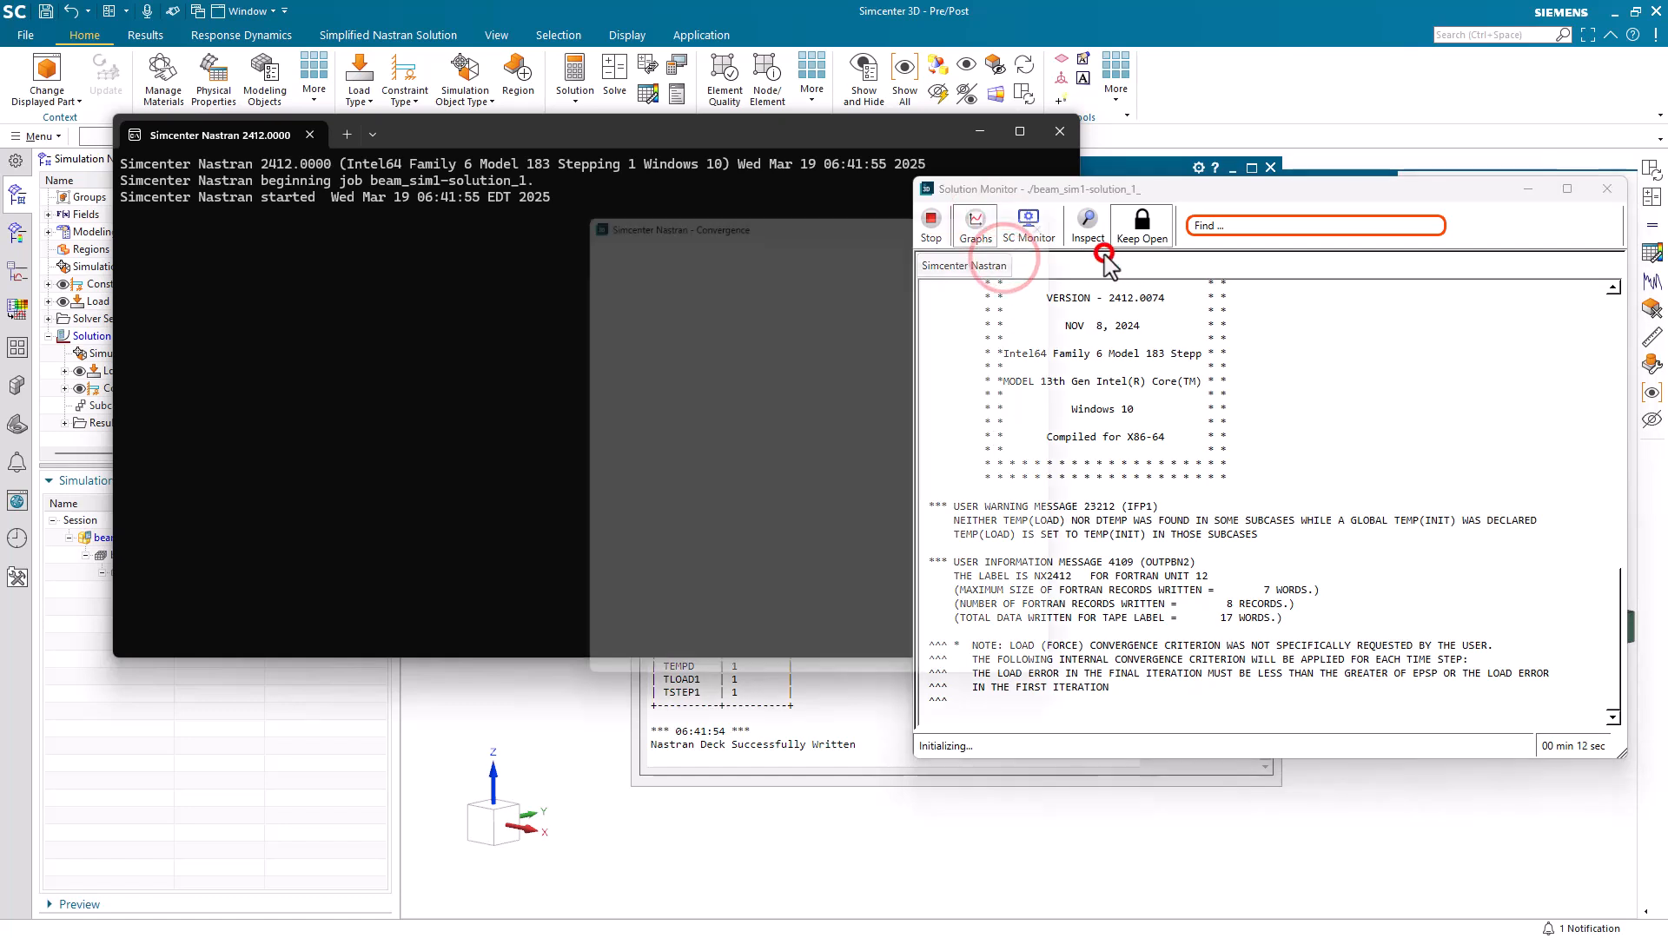
{"action": "left_click", "coordinate": [759, 240]}
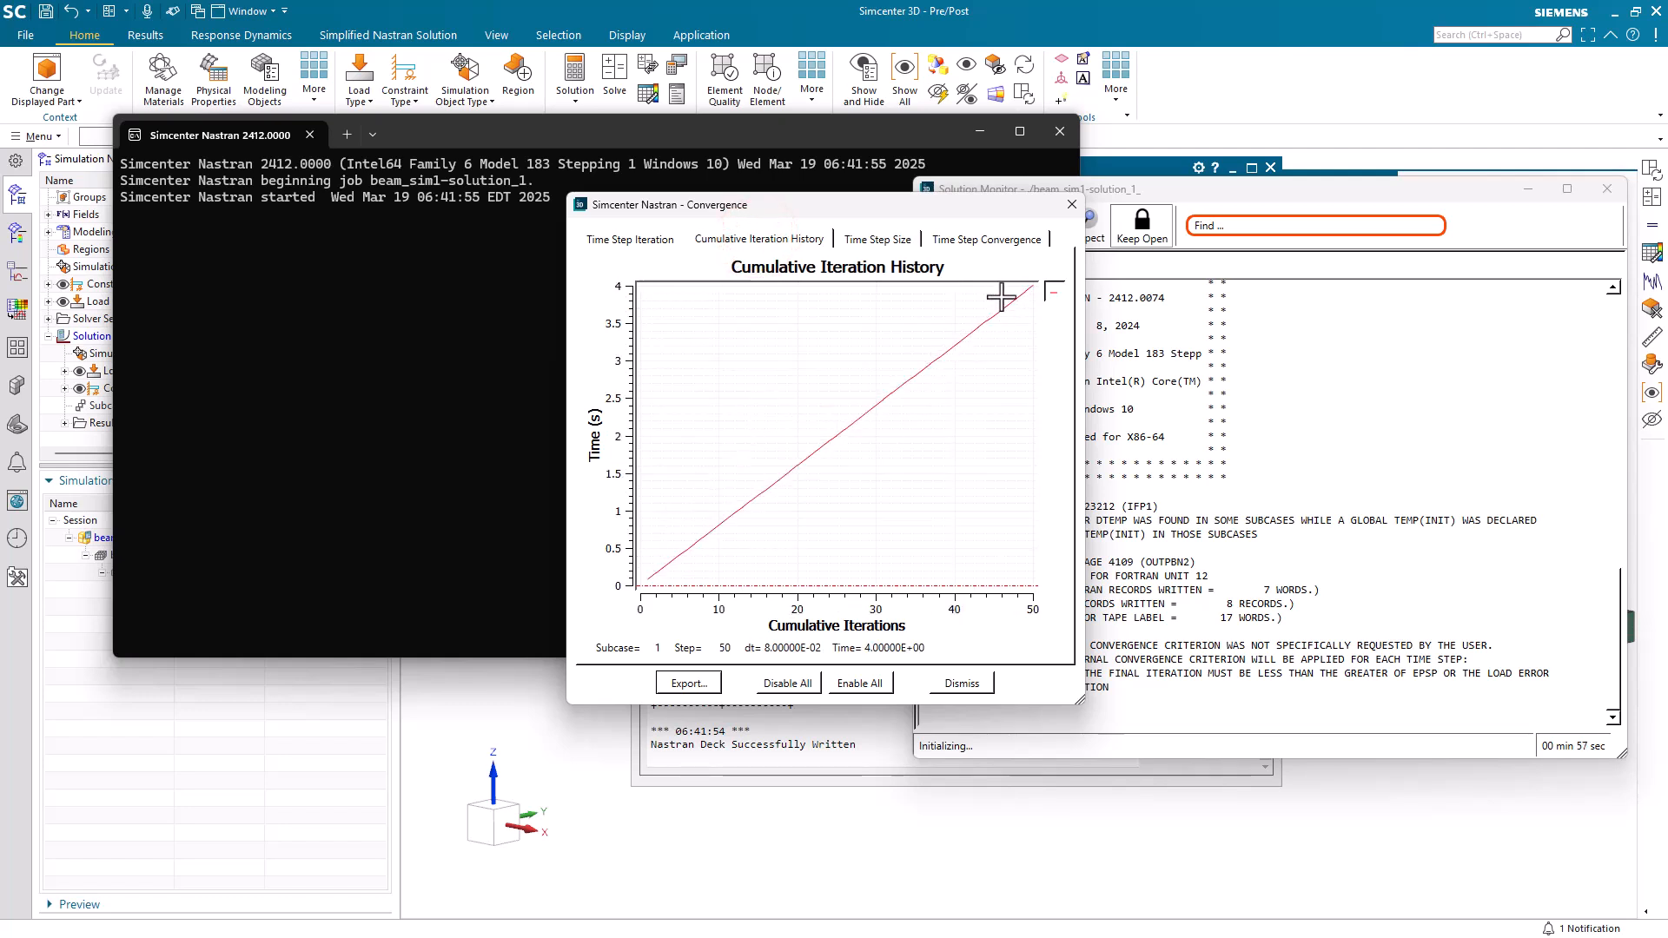
{"action": "left_click_drag", "start_coordinate": [928, 205], "coordinate": [740, 220]}
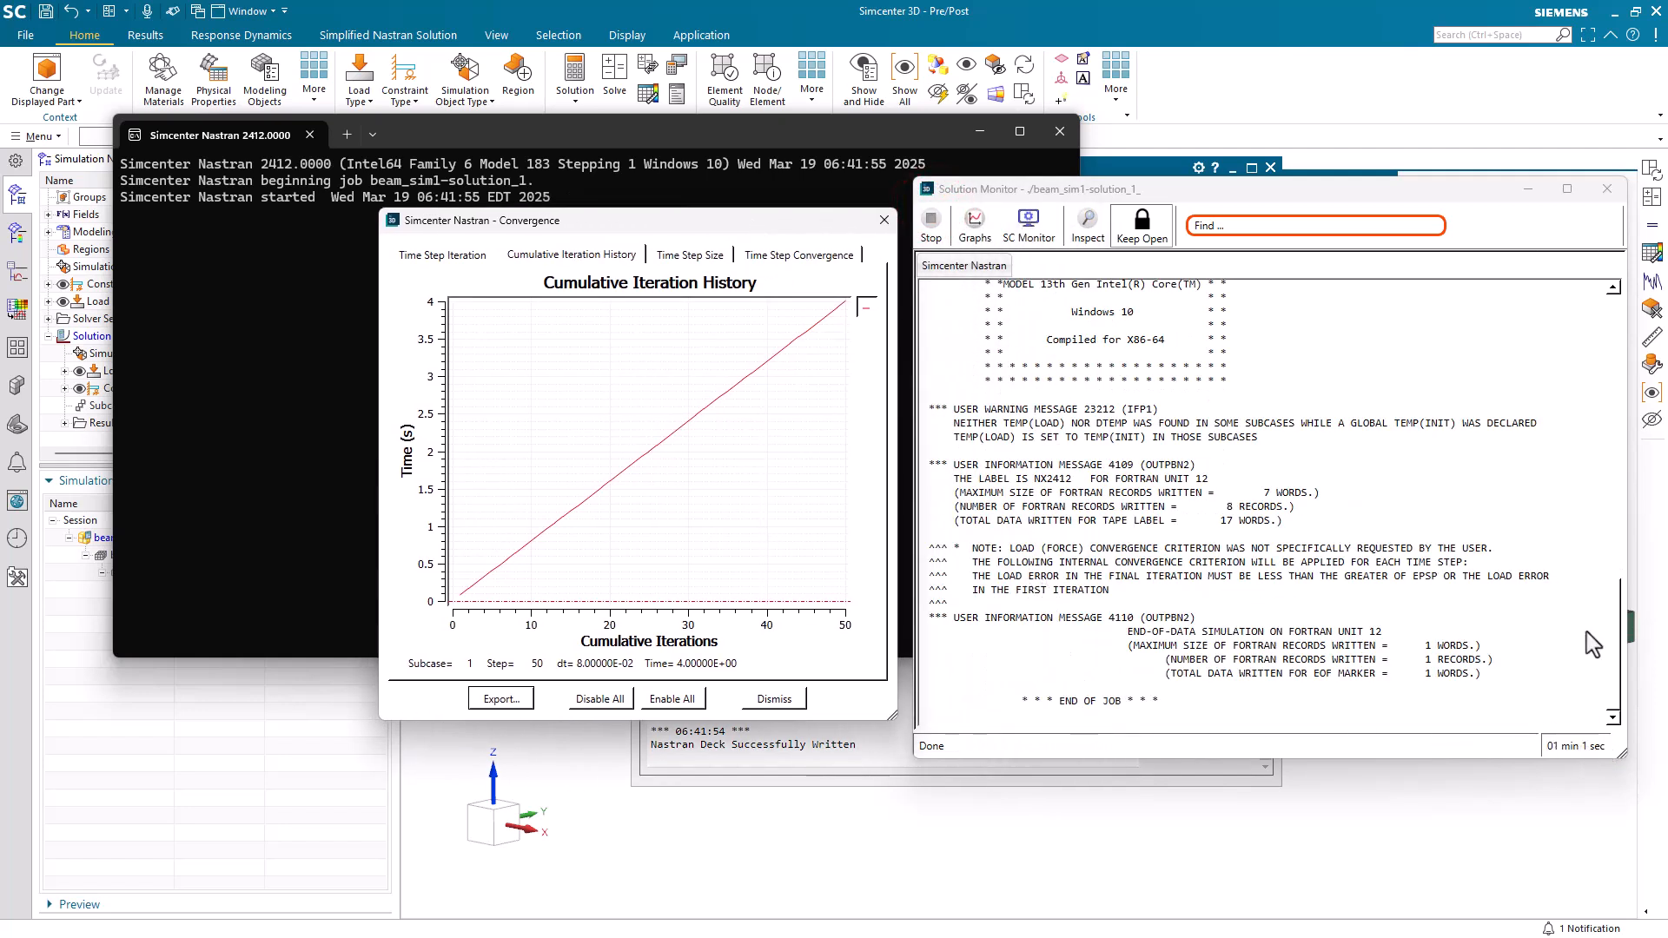
Close the solution monitor, the analysis job monitor and the Information window once the solve is done.
{"action": "left_click", "coordinate": [1607, 191]}
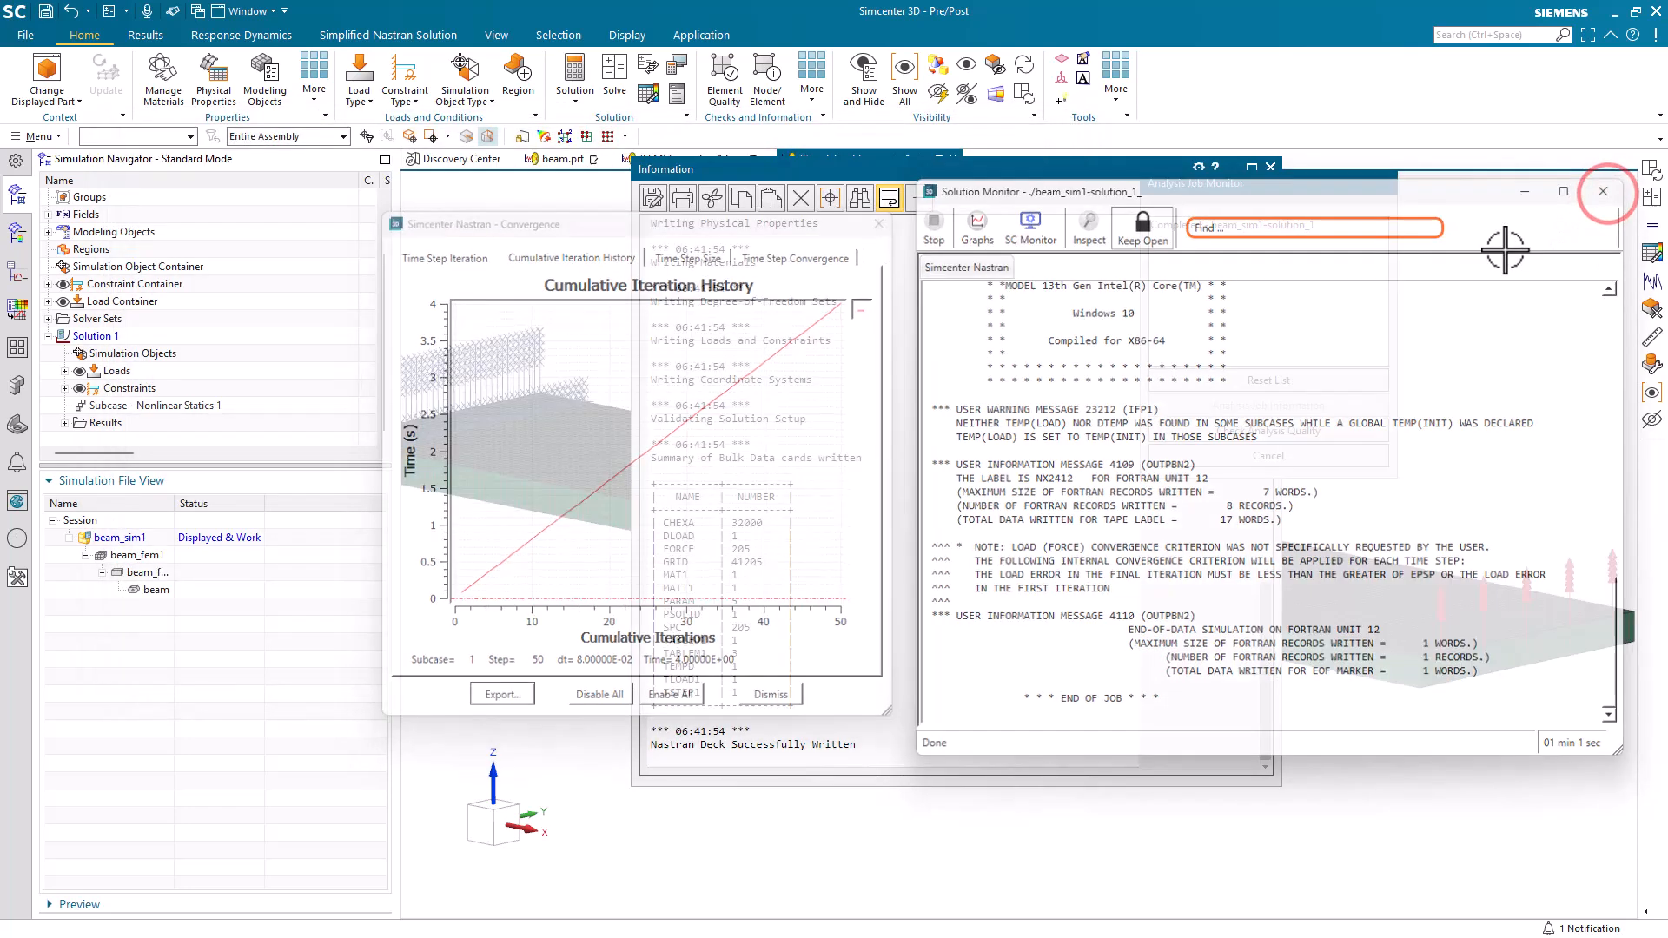
{"action": "left_click", "coordinate": [1315, 458]}
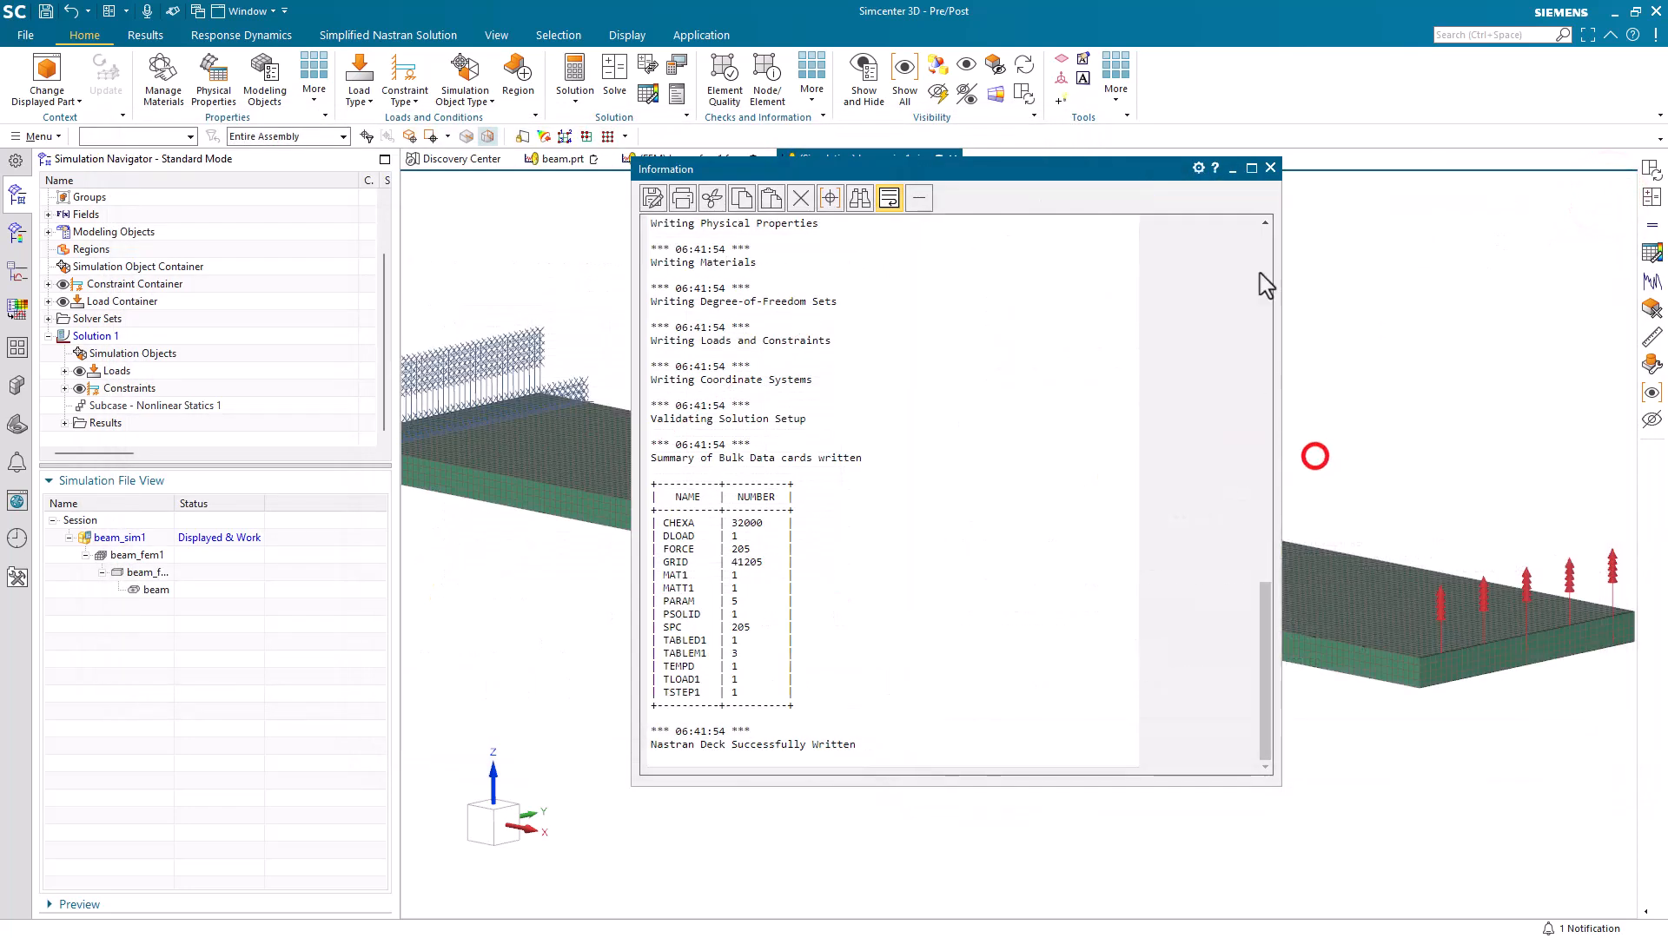
{"action": "left_click", "coordinate": [1271, 167]}
Load the Structural results of Solution 1 and display the XX component of element-nodal stress for Increment 1.
{"action": "left_click", "coordinate": [64, 423]}
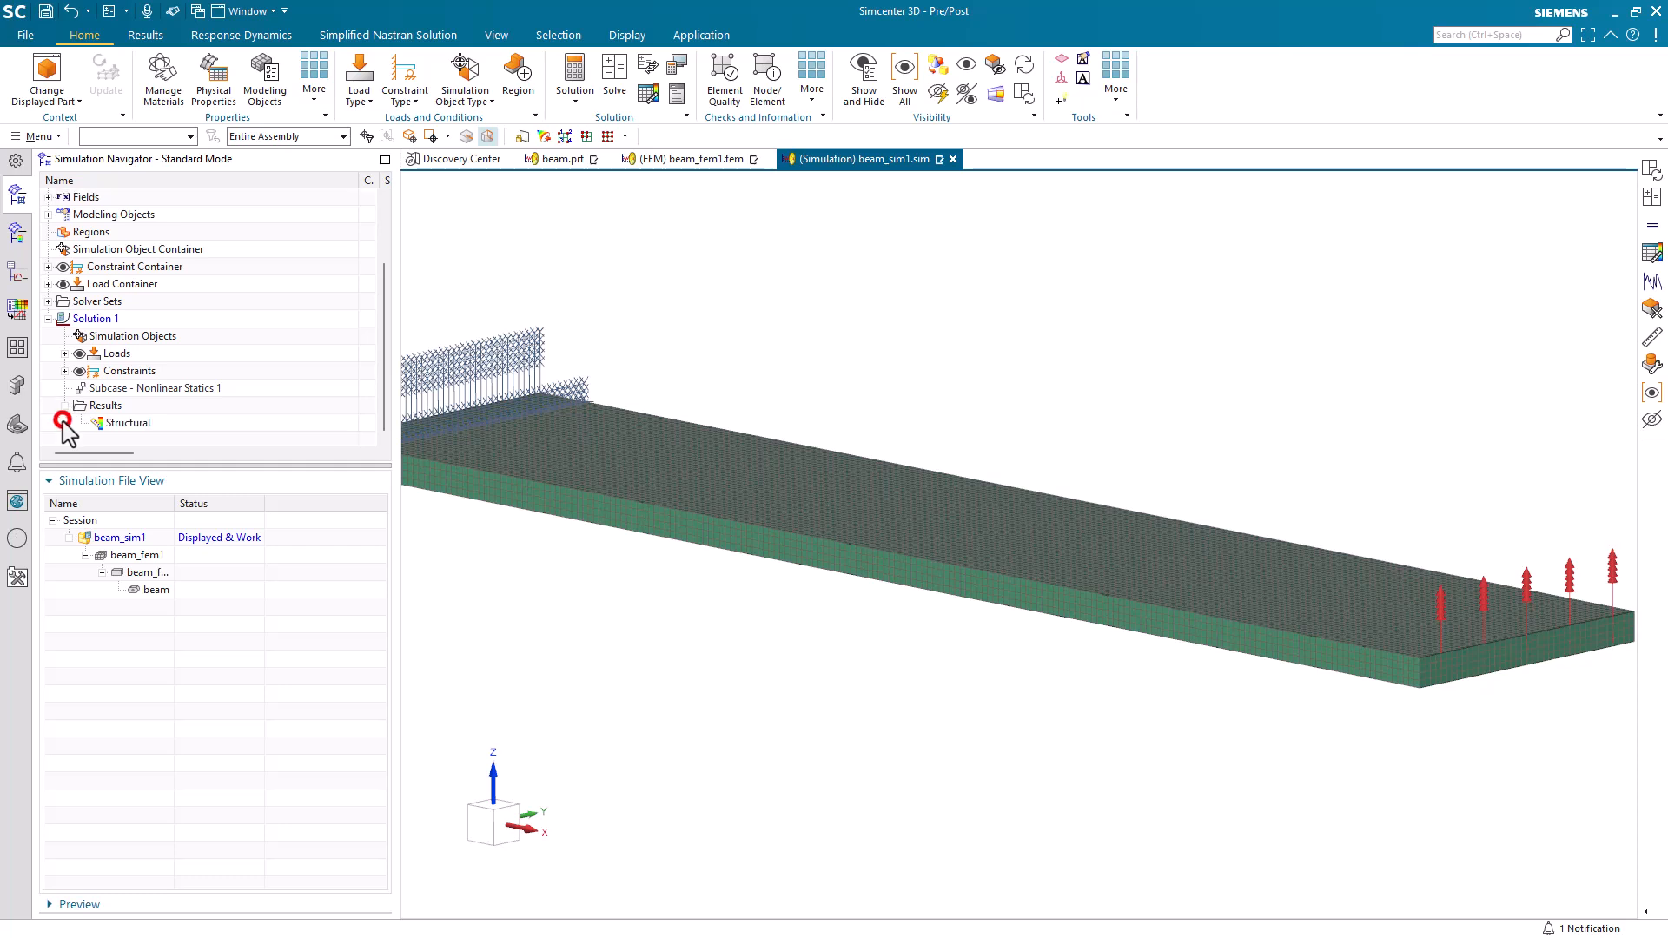
{"action": "double_click", "coordinate": [108, 423]}
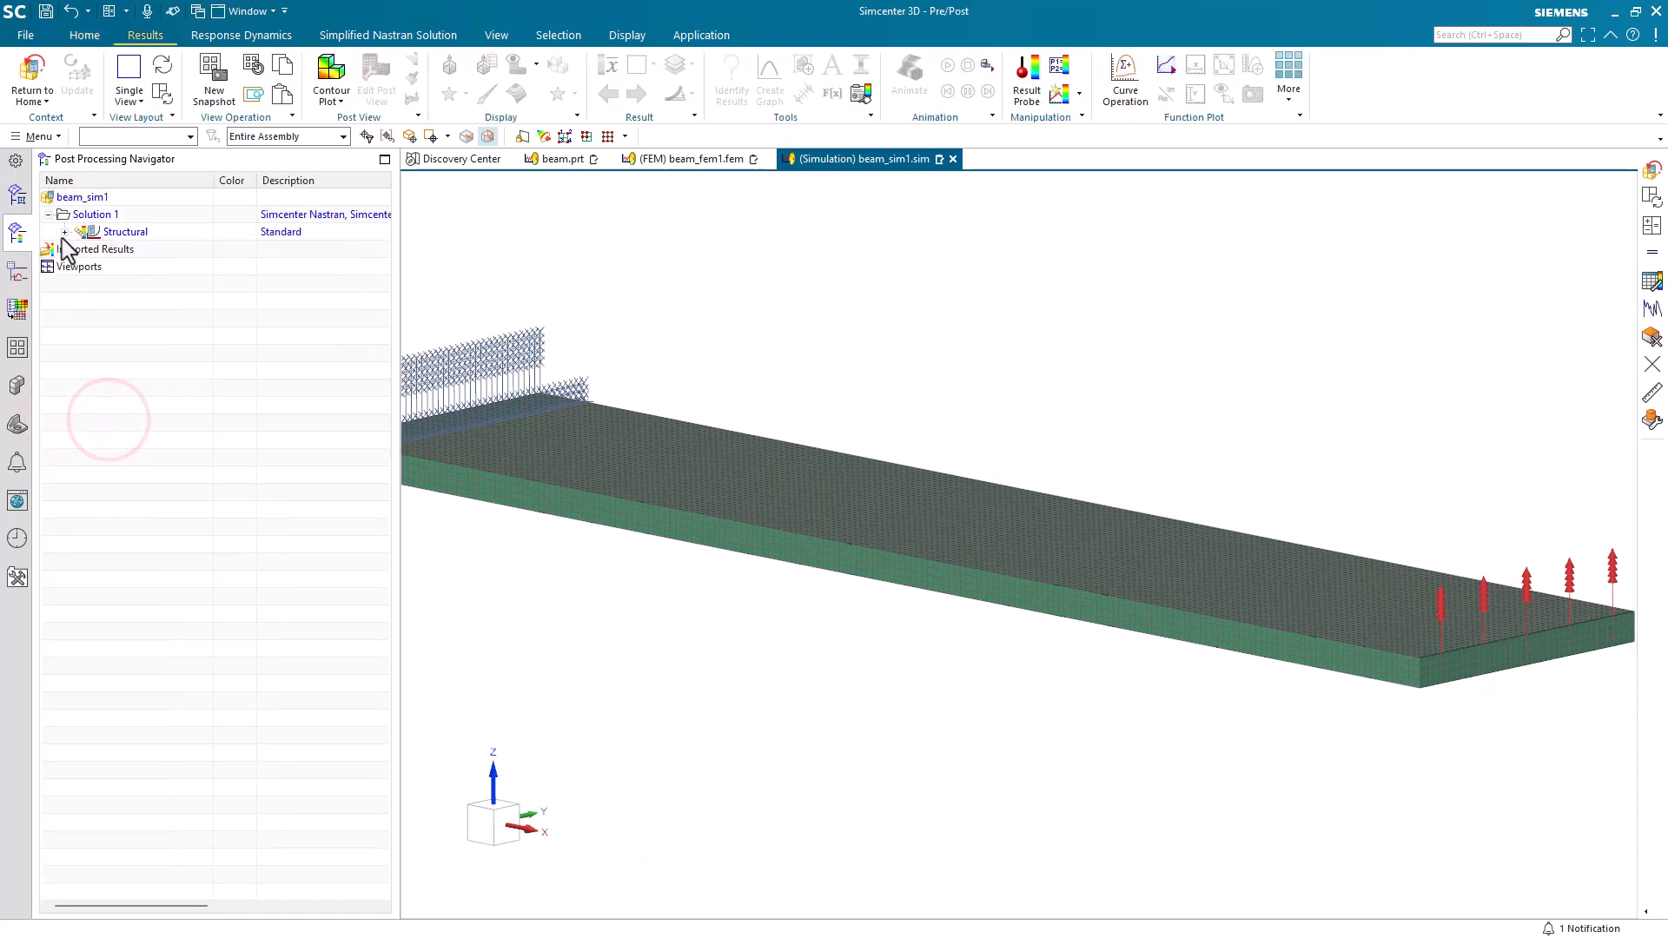
{"action": "left_click", "coordinate": [61, 230]}
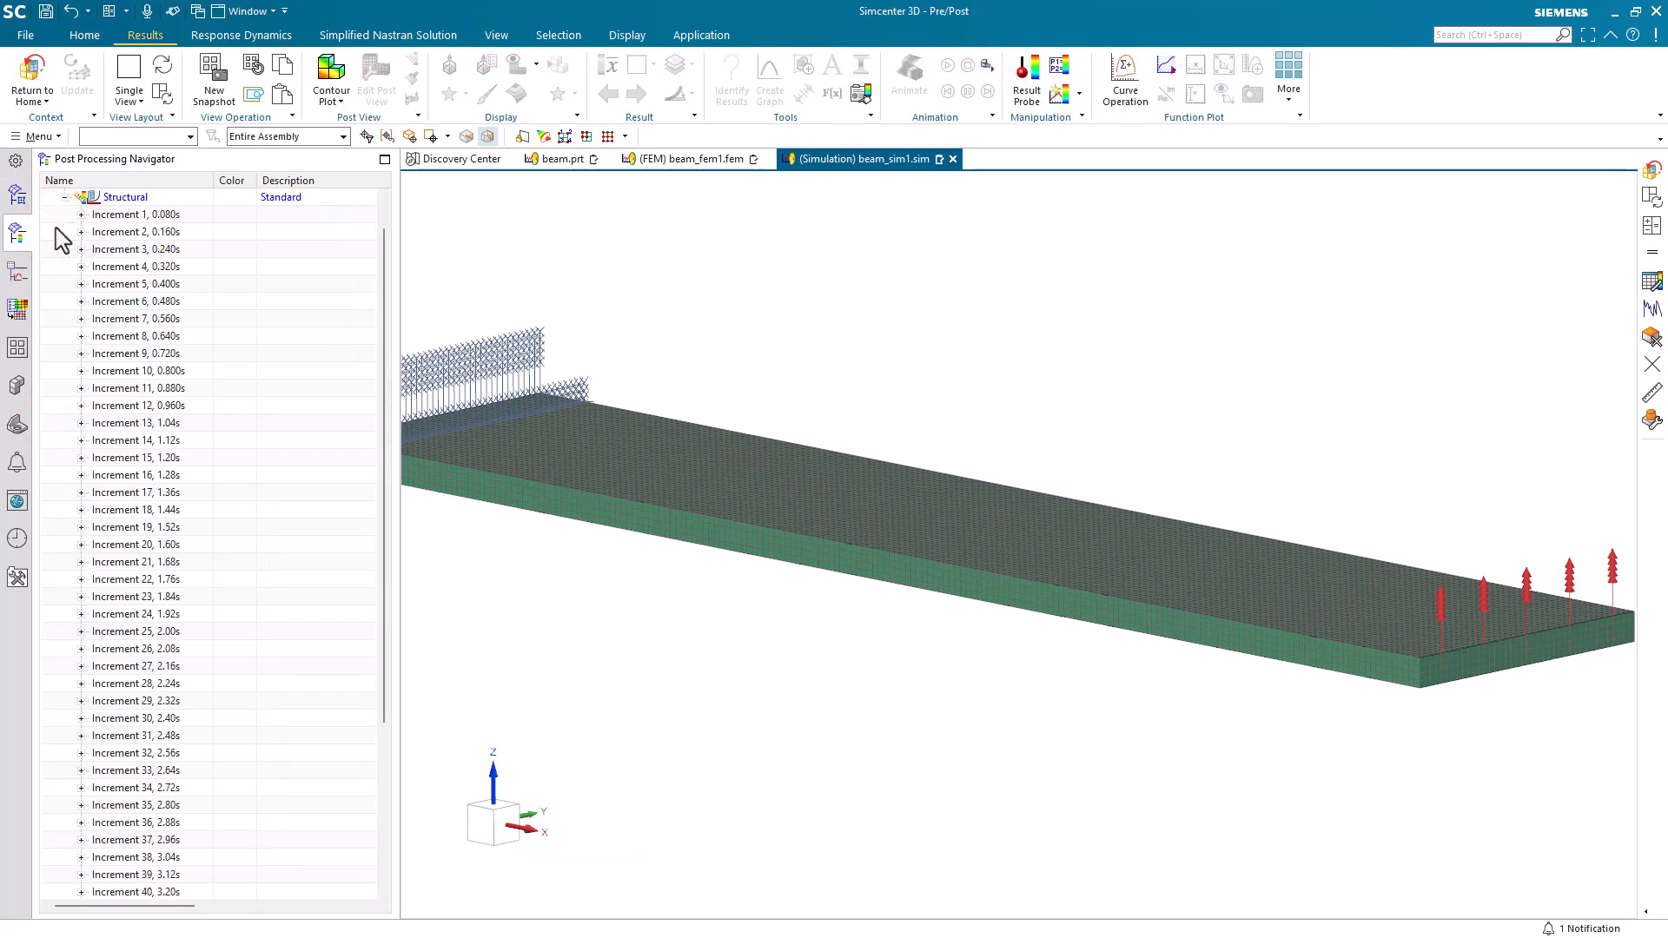
{"action": "left_click", "coordinate": [81, 214]}
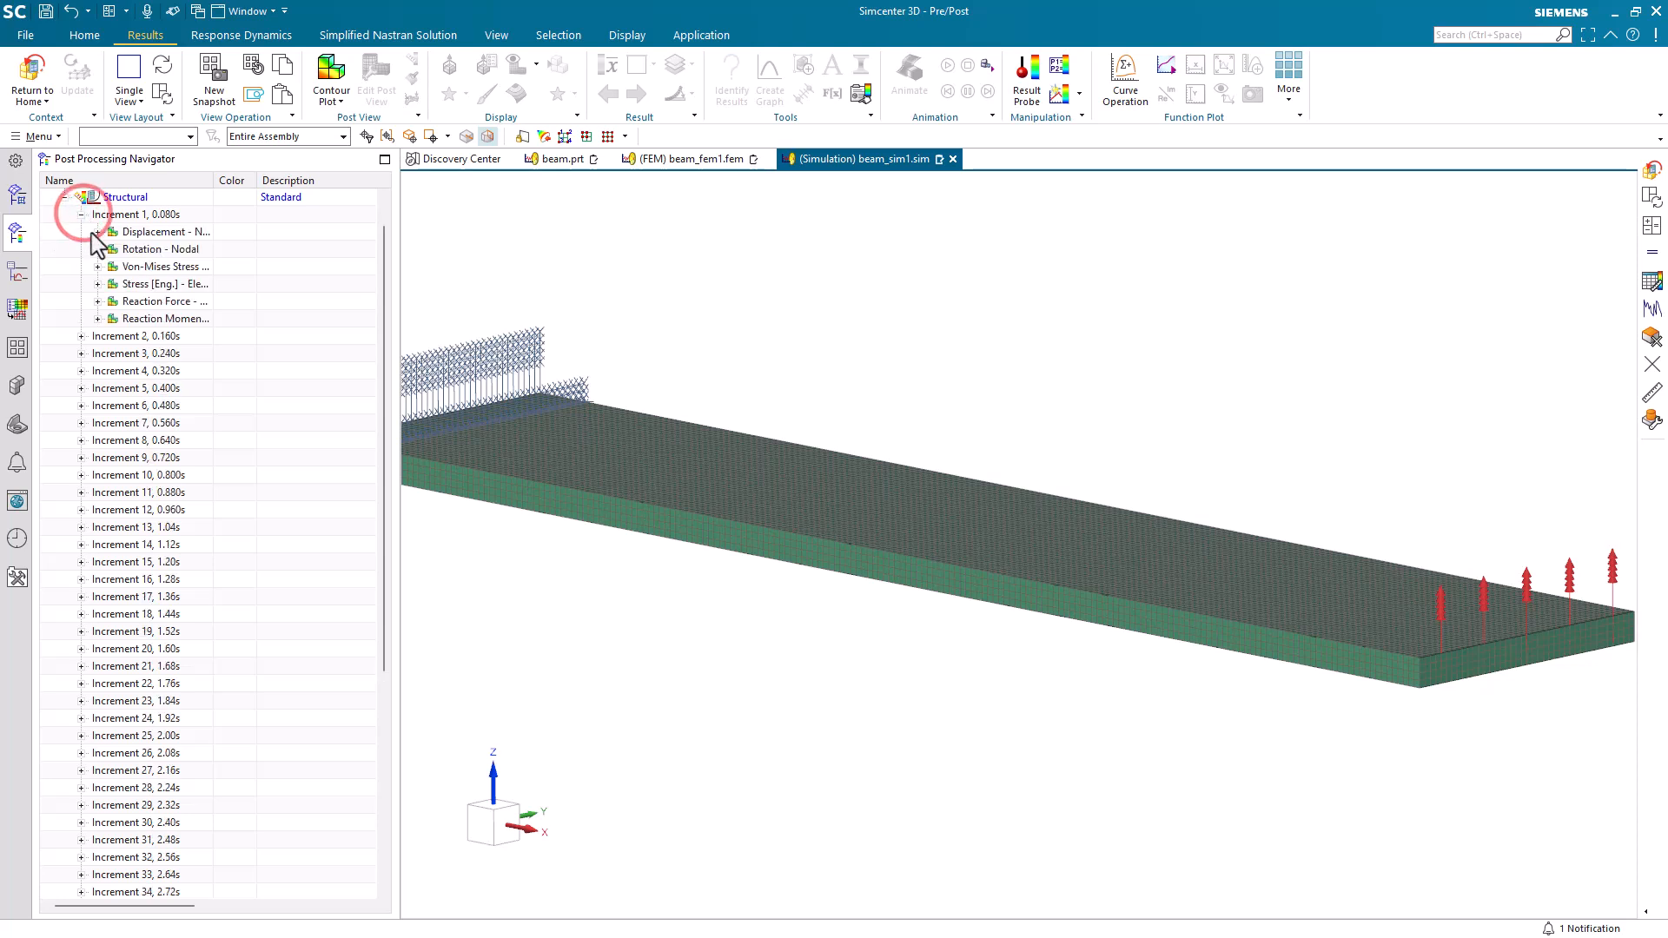
{"action": "left_click", "coordinate": [98, 284]}
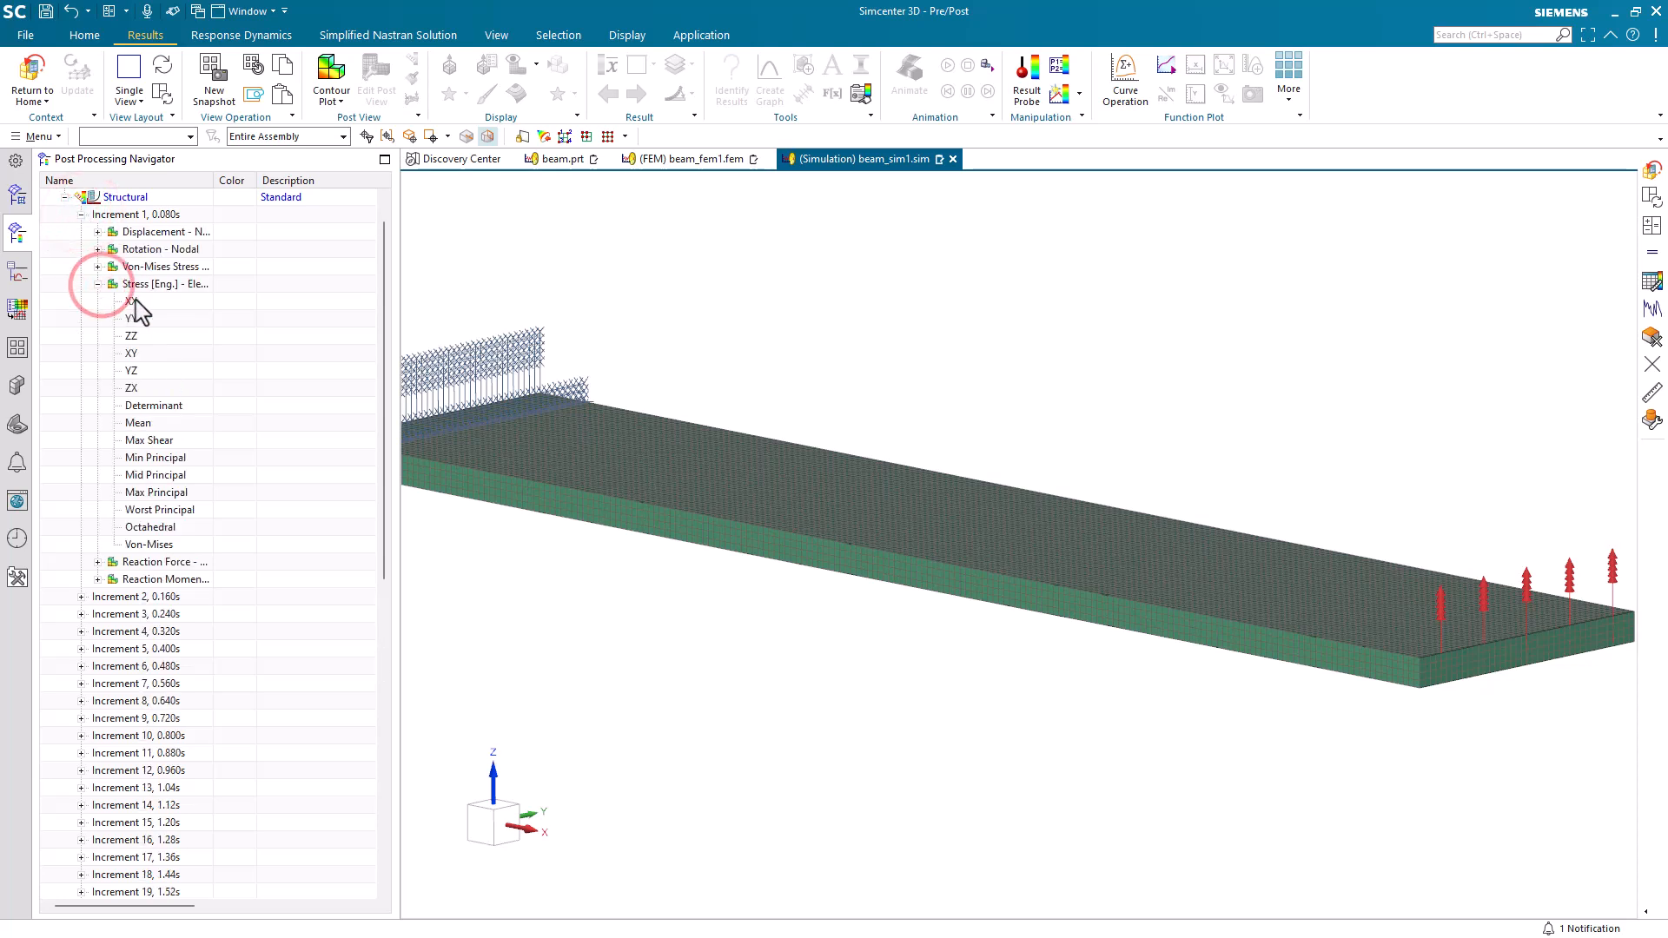
{"action": "left_click", "coordinate": [134, 299]}
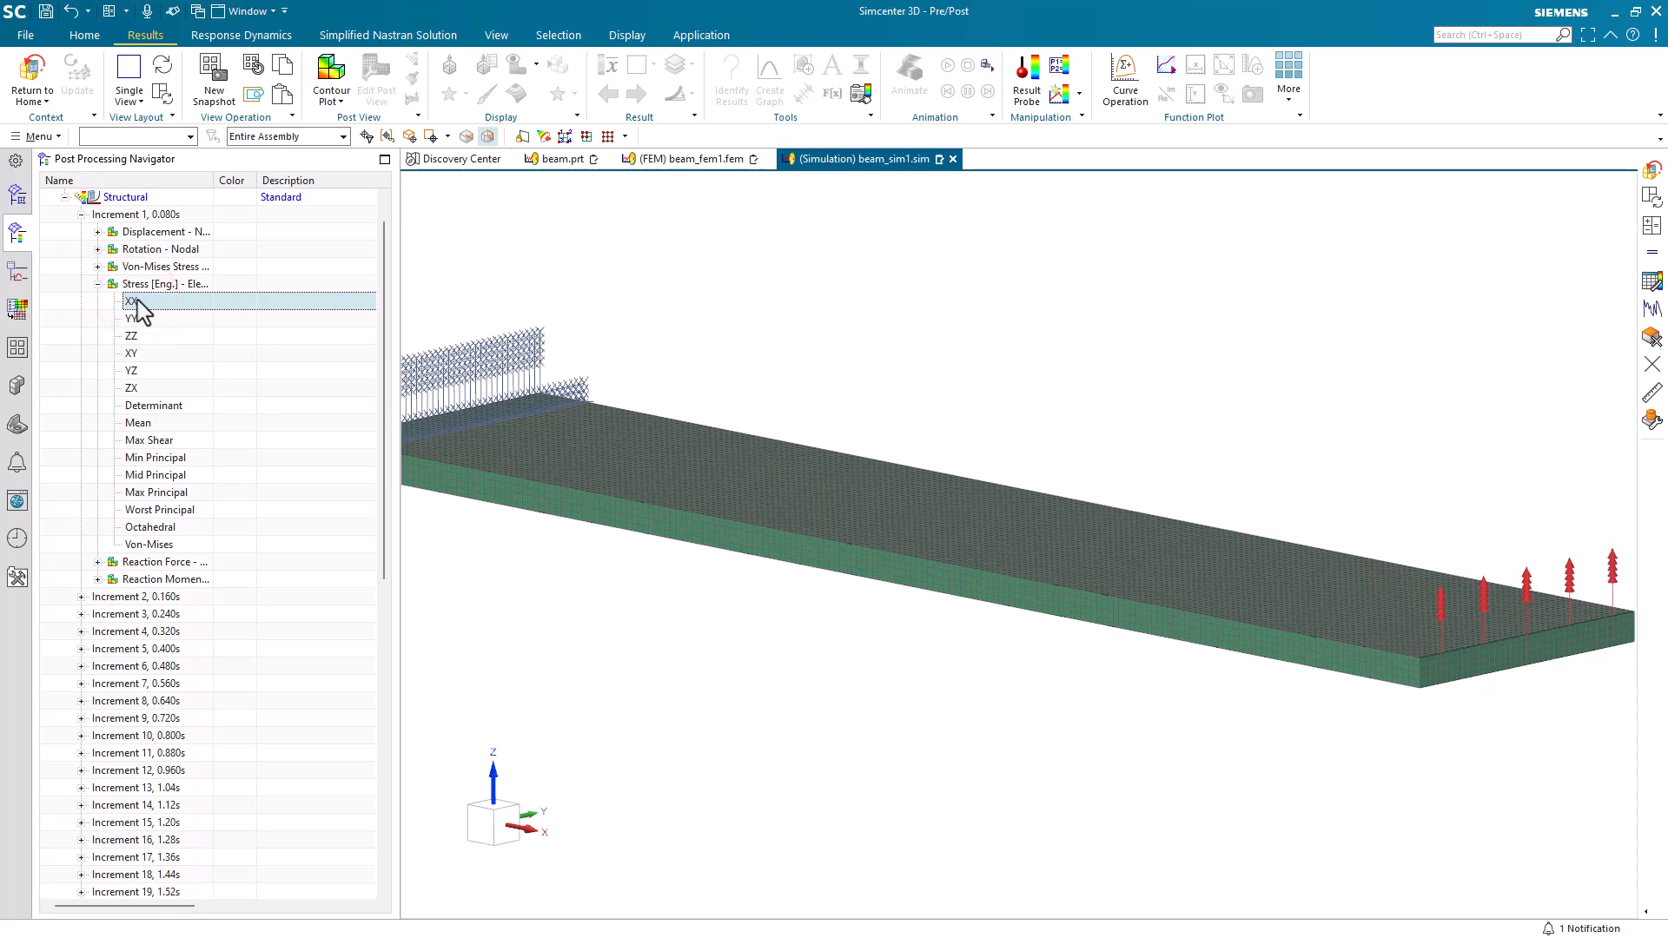
{"action": "double_click", "coordinate": [135, 301]}
Graph XX stress across time for Increments 1 to 50 at one element-node on the beam's upper face near the fixed end, in a new window.
{"action": "middle_click_drag", "start_coordinate": [811, 607], "coordinate": [896, 695]}
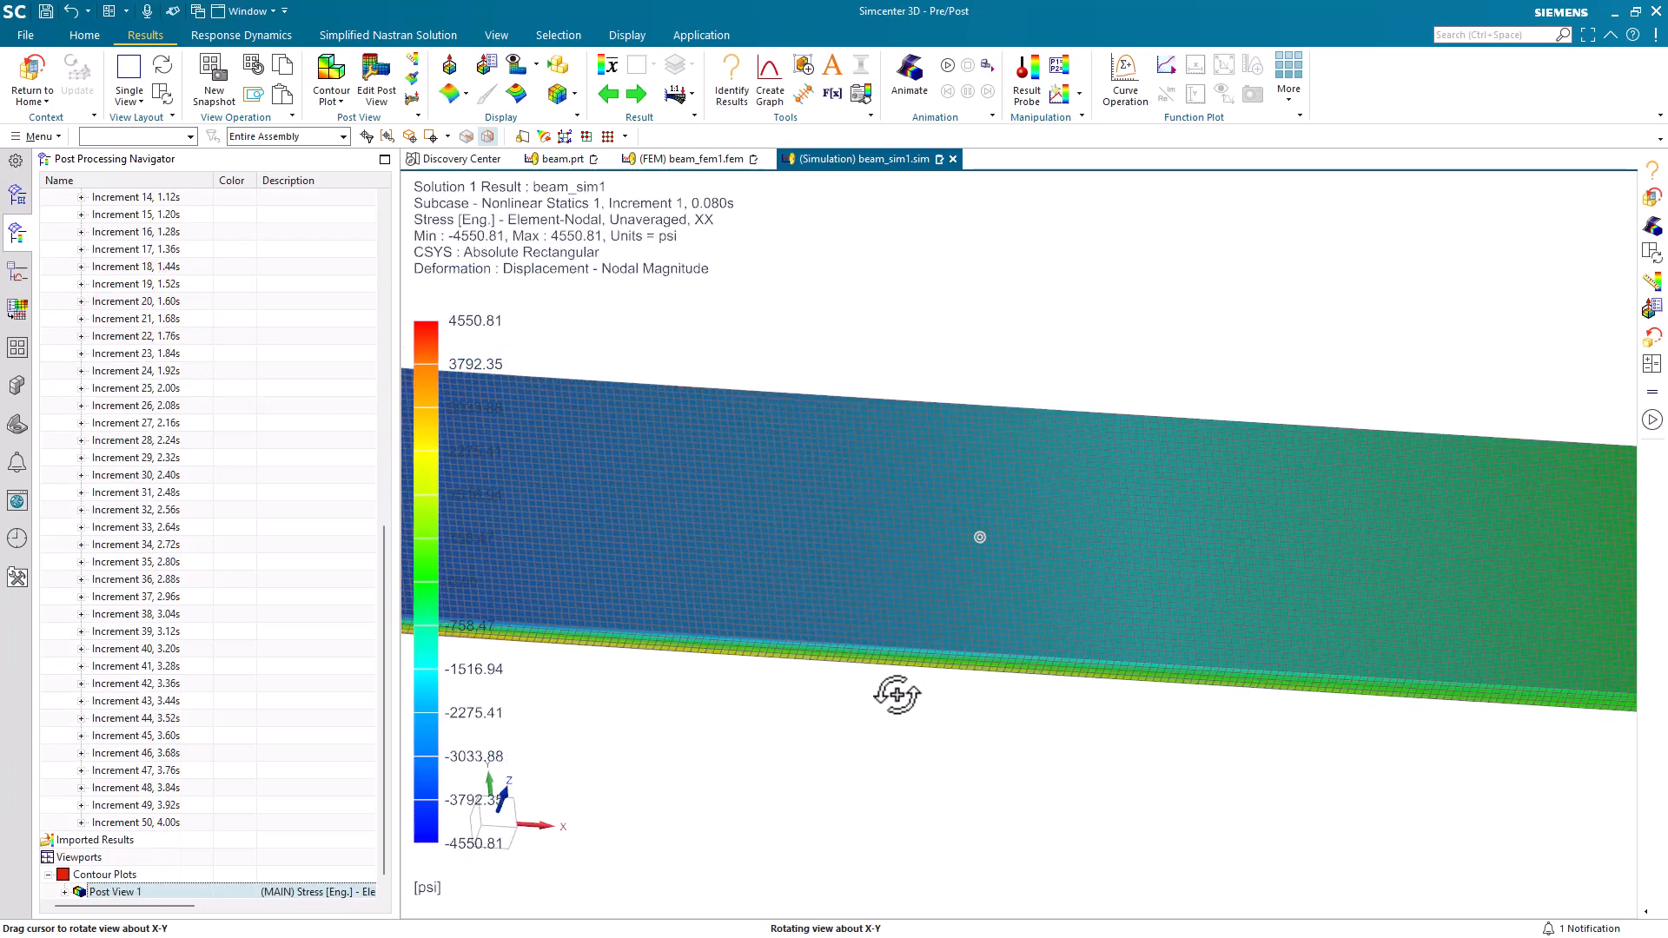
{"action": "left_click", "coordinate": [768, 86]}
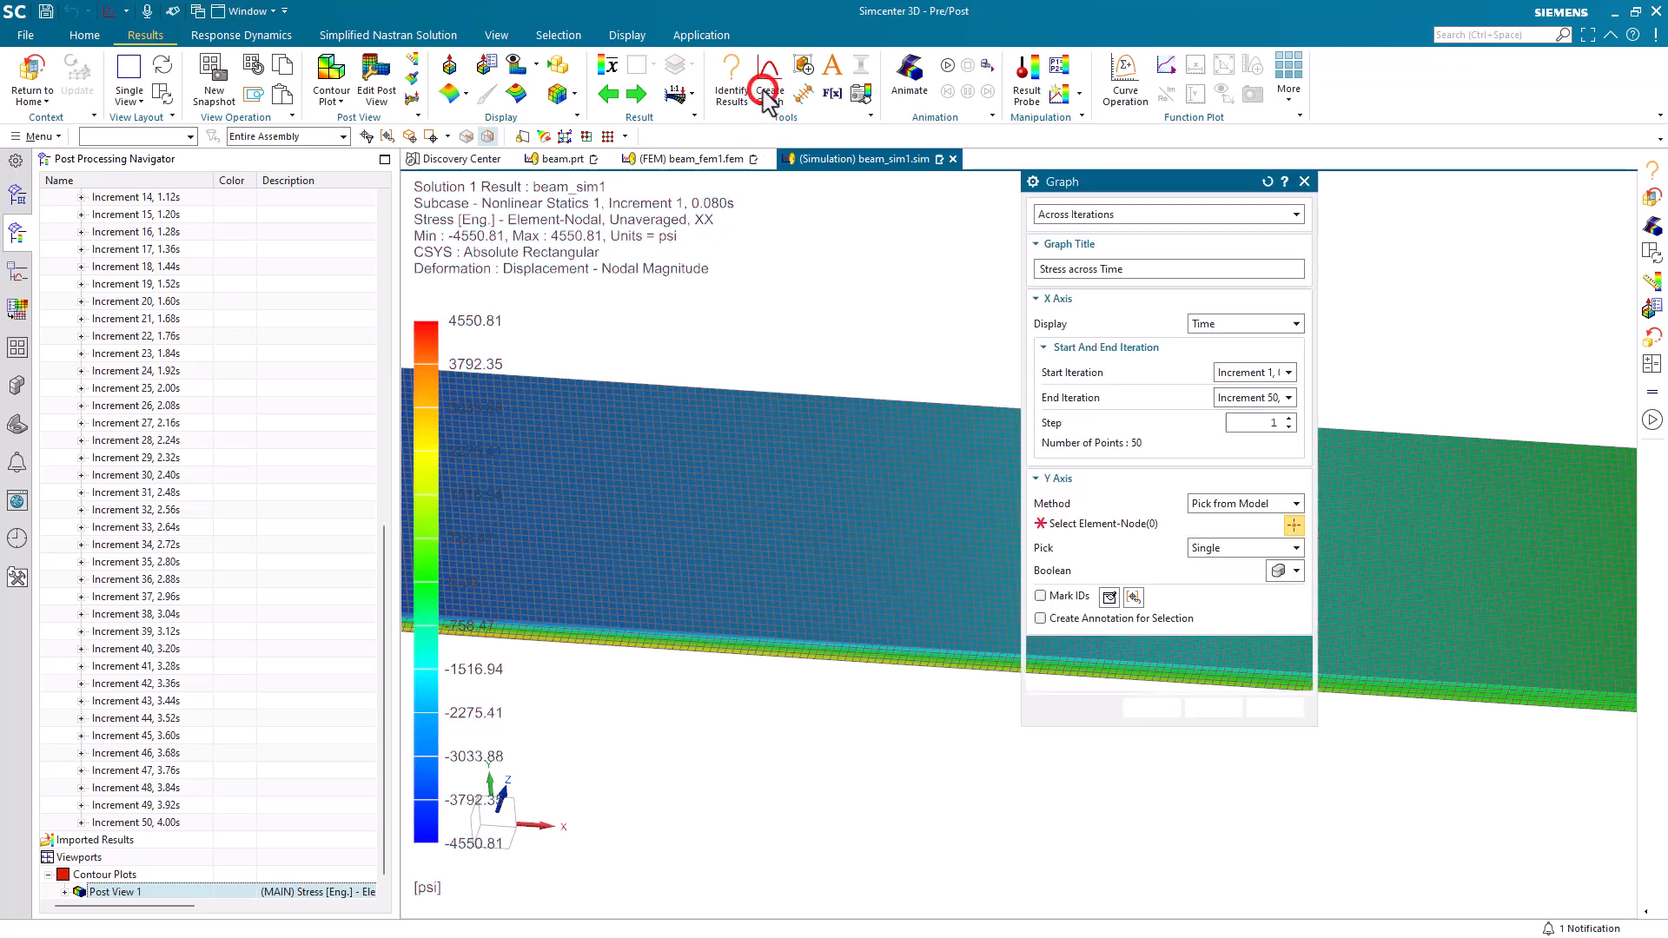
{"action": "left_click", "coordinate": [627, 553]}
{"action": "middle_click_drag", "start_coordinate": [774, 585], "coordinate": [864, 588]}
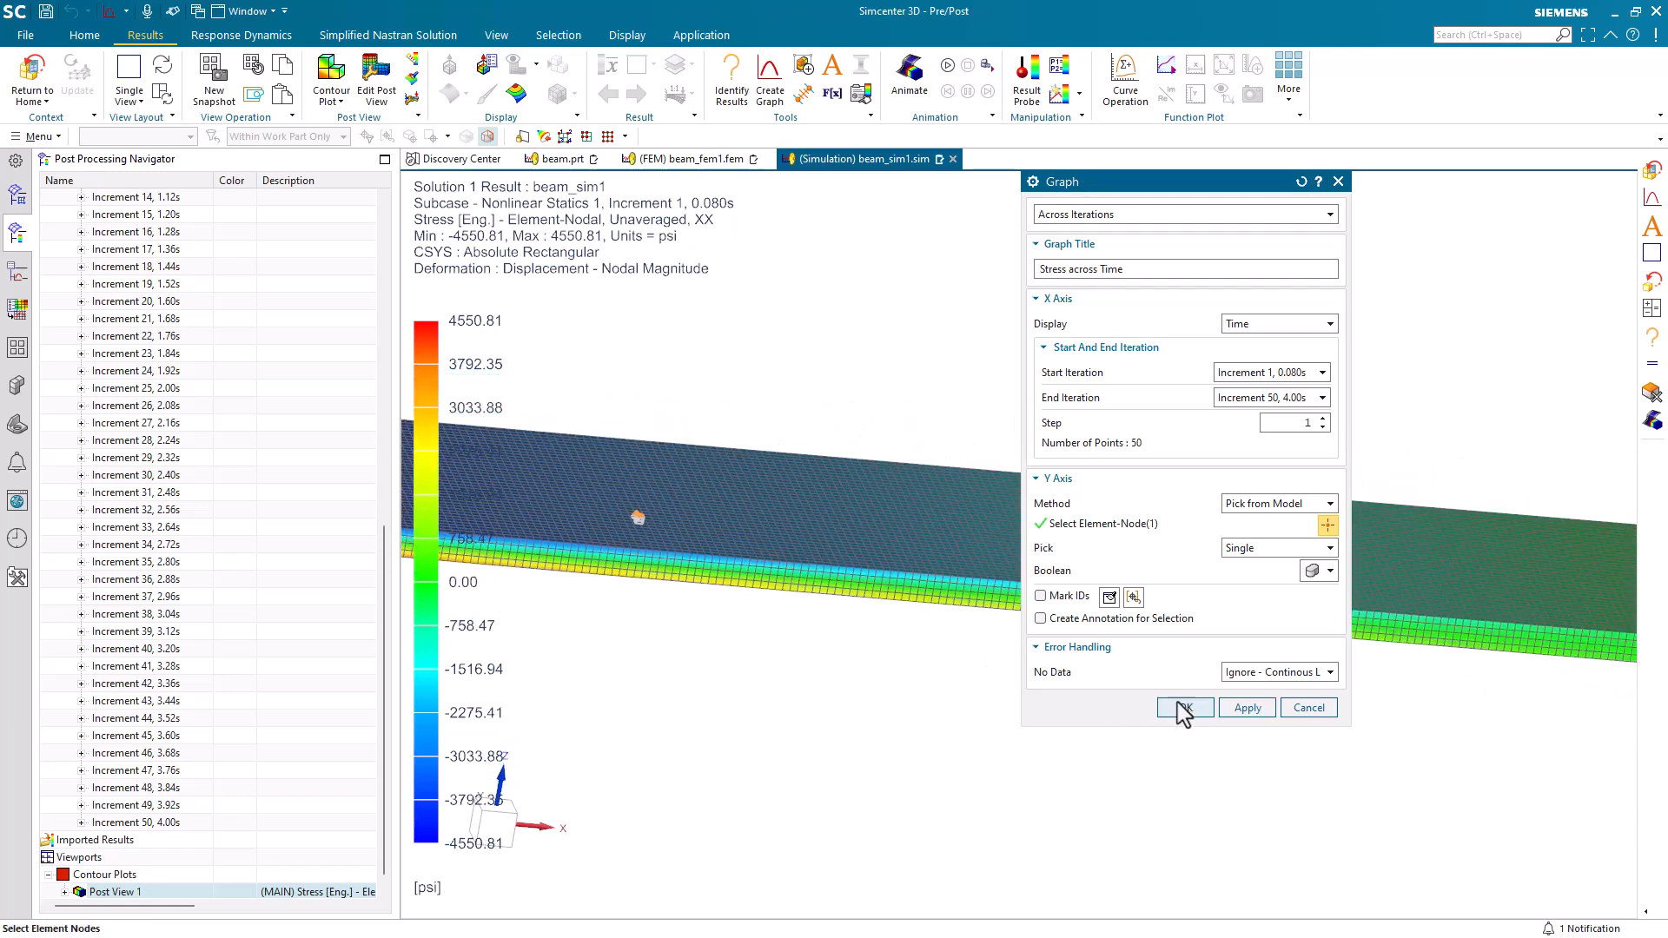
{"action": "left_click", "coordinate": [1187, 708]}
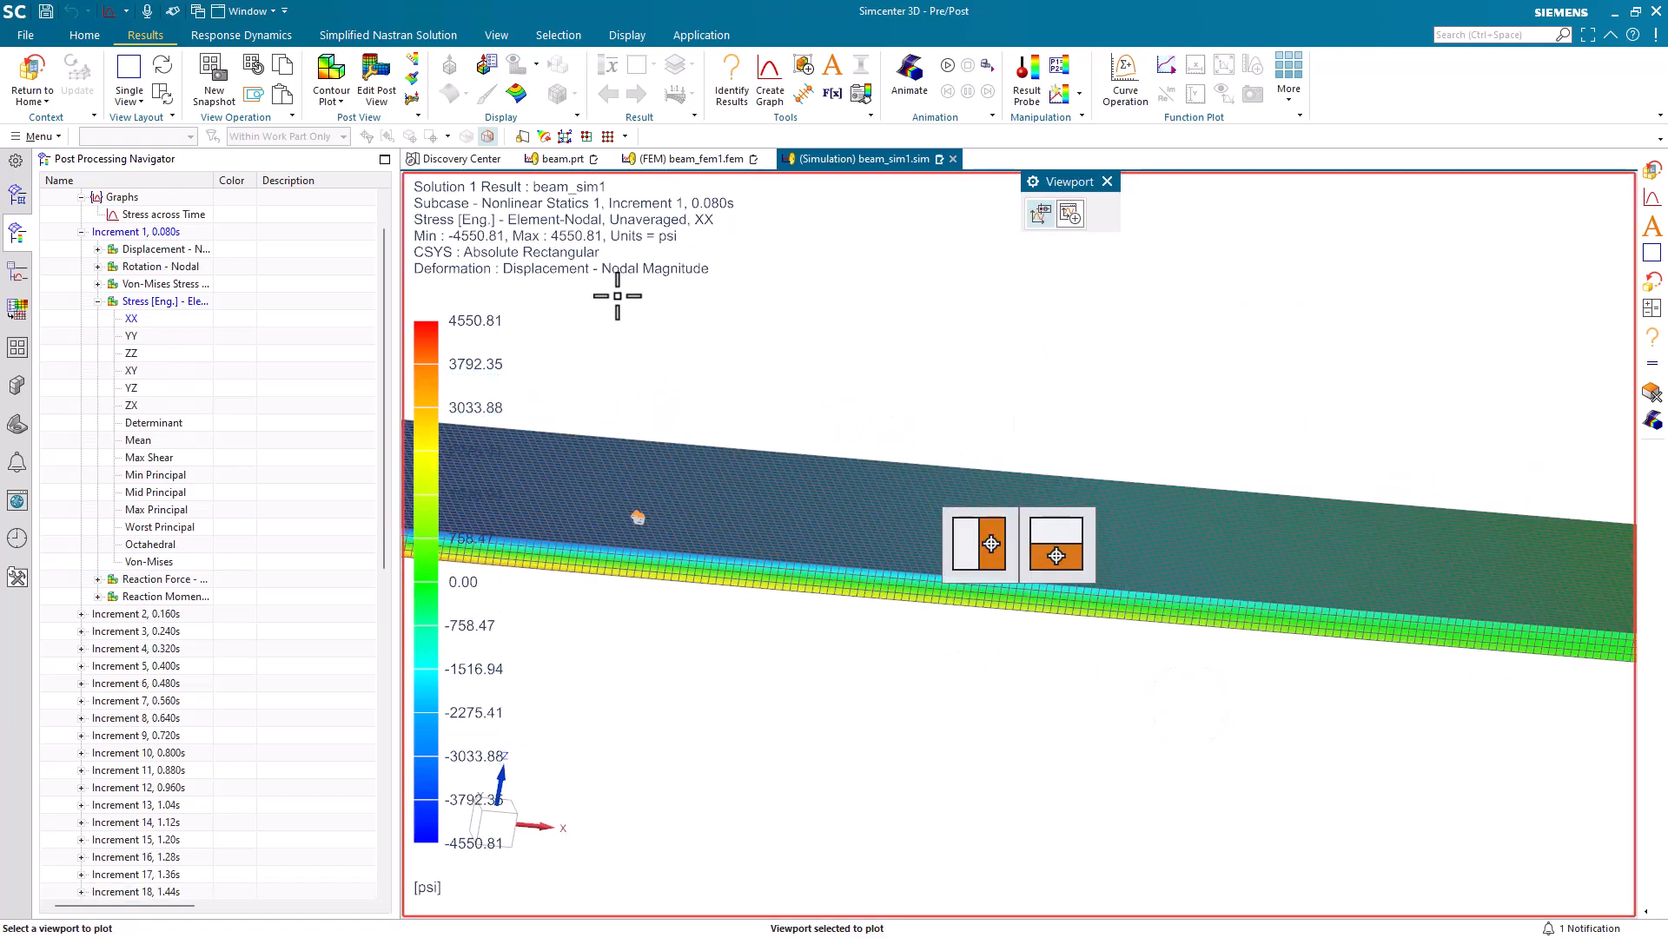
{"action": "left_click", "coordinate": [1071, 215]}
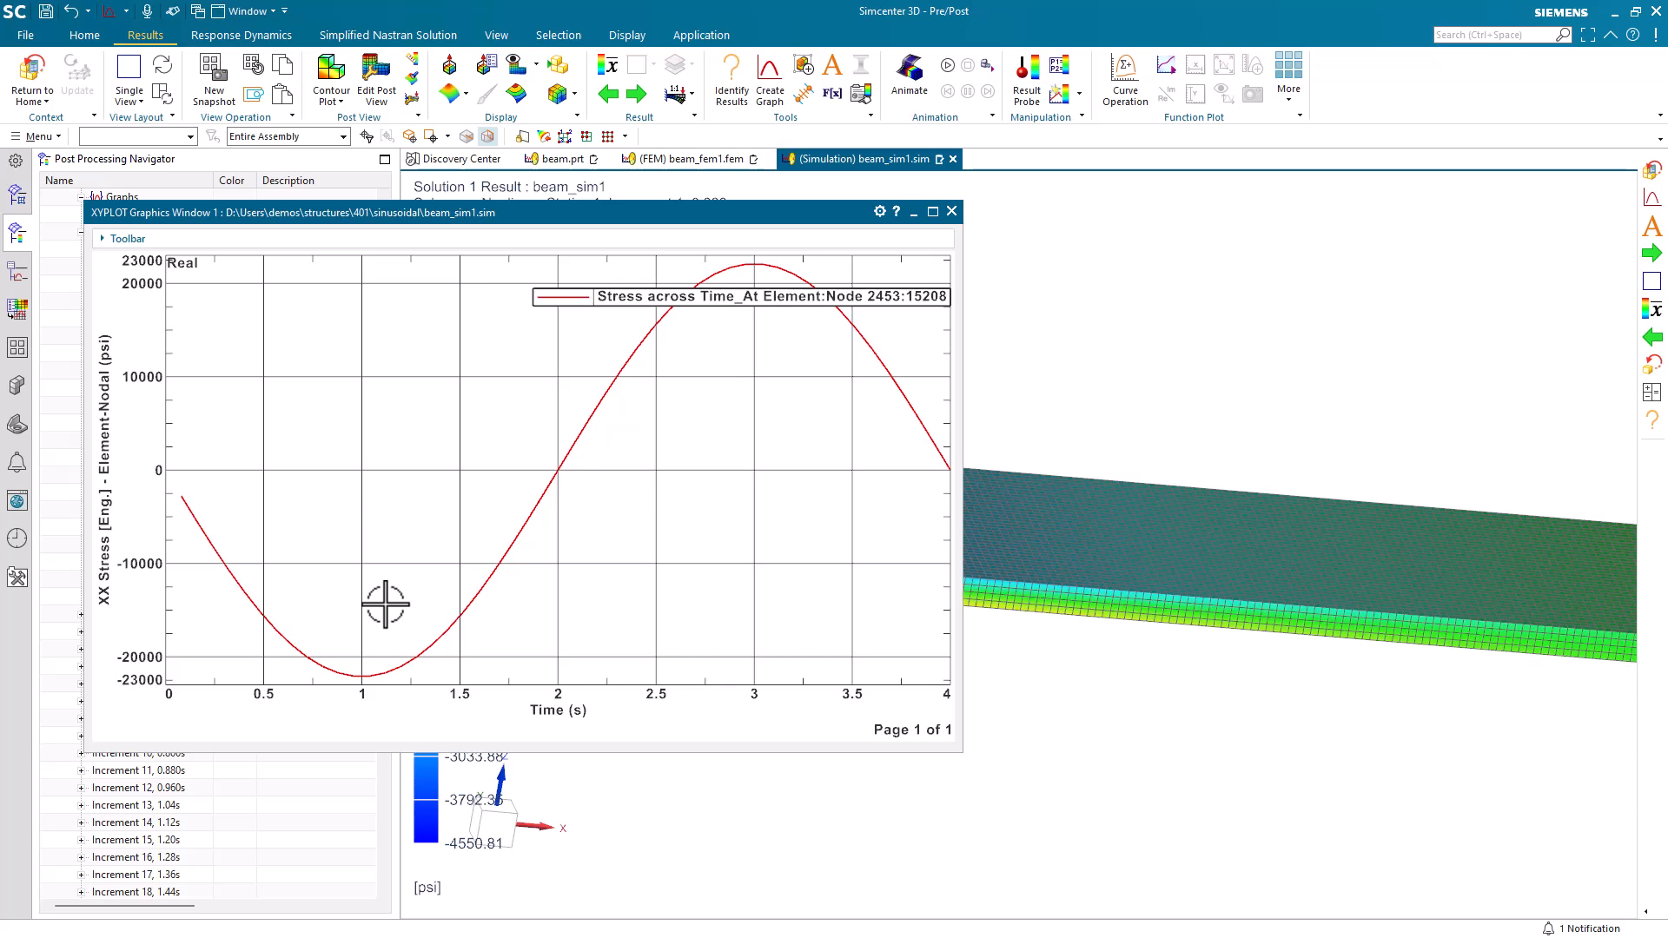
Close that graph and plot XX stress across time in a new window for an element-node on the beam's underside near the fixed end.
{"action": "left_click", "coordinate": [952, 211]}
{"action": "middle_click_drag", "start_coordinate": [942, 670], "coordinate": [953, 403]}
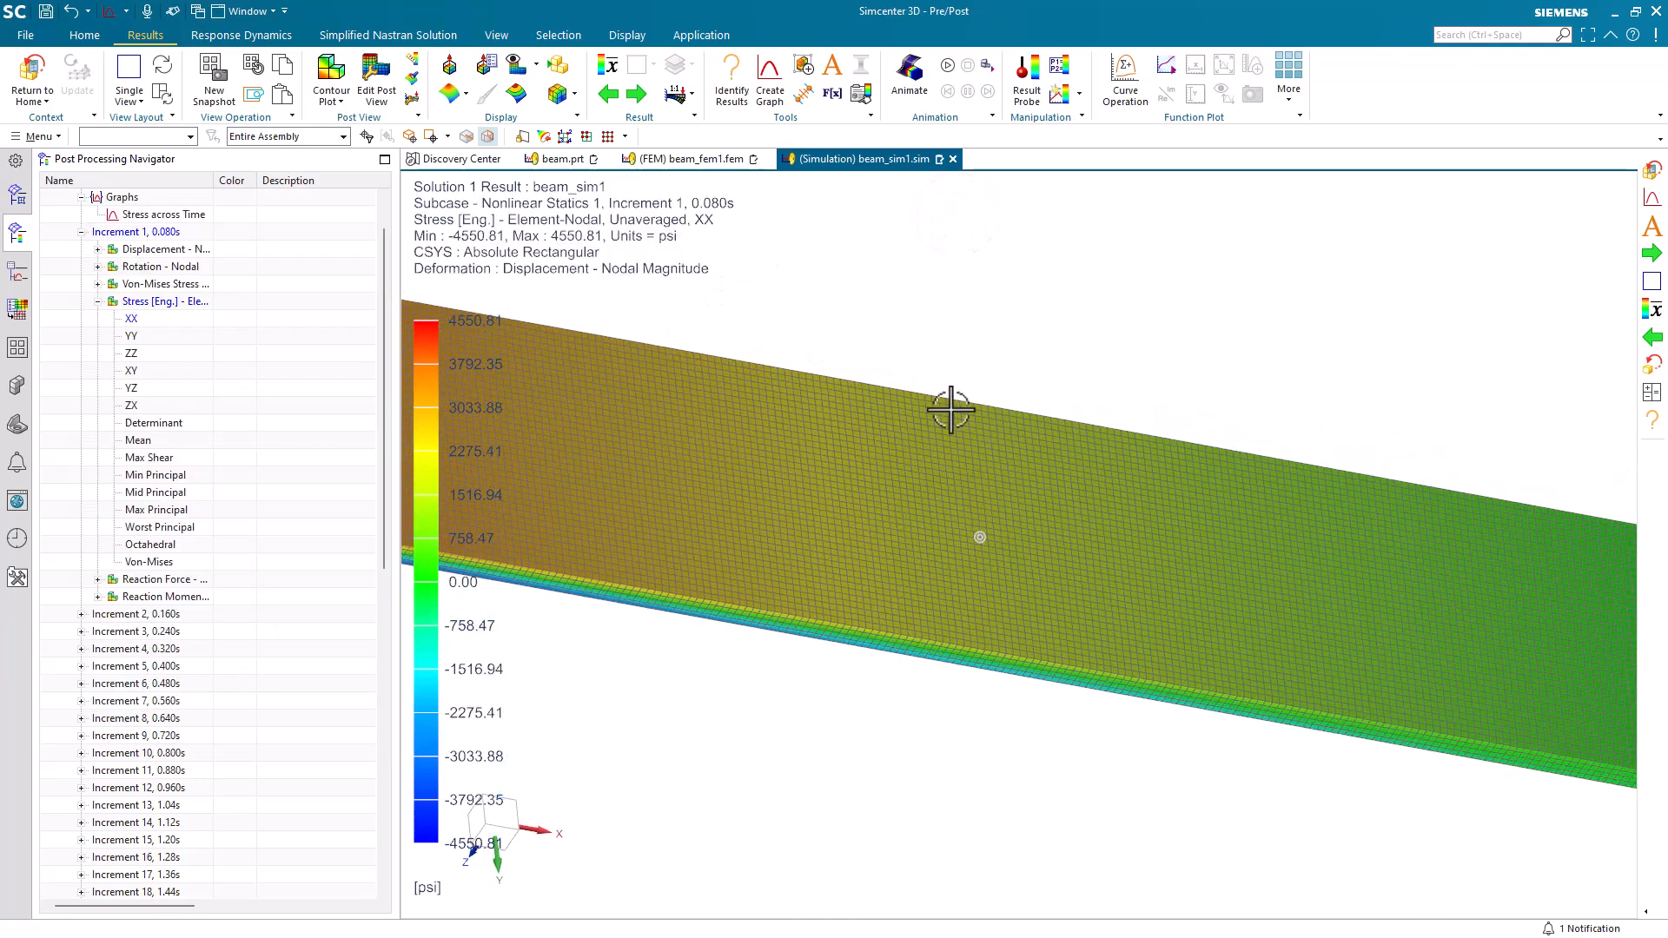
{"action": "left_click", "coordinate": [772, 94]}
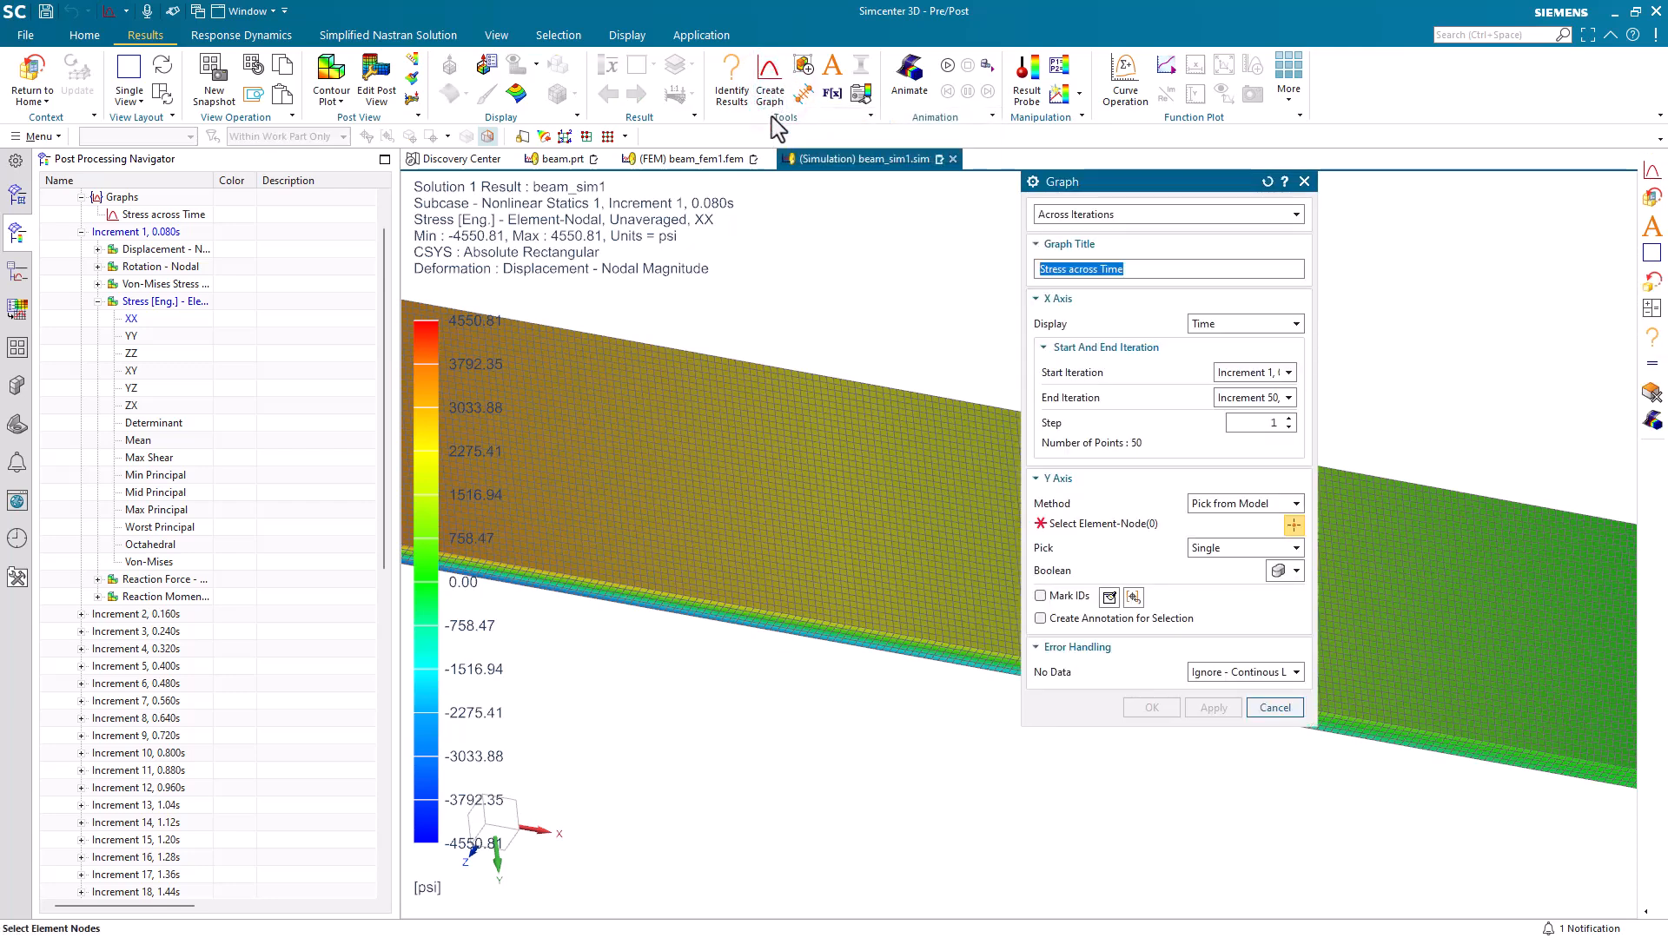
{"action": "left_click", "coordinate": [688, 492]}
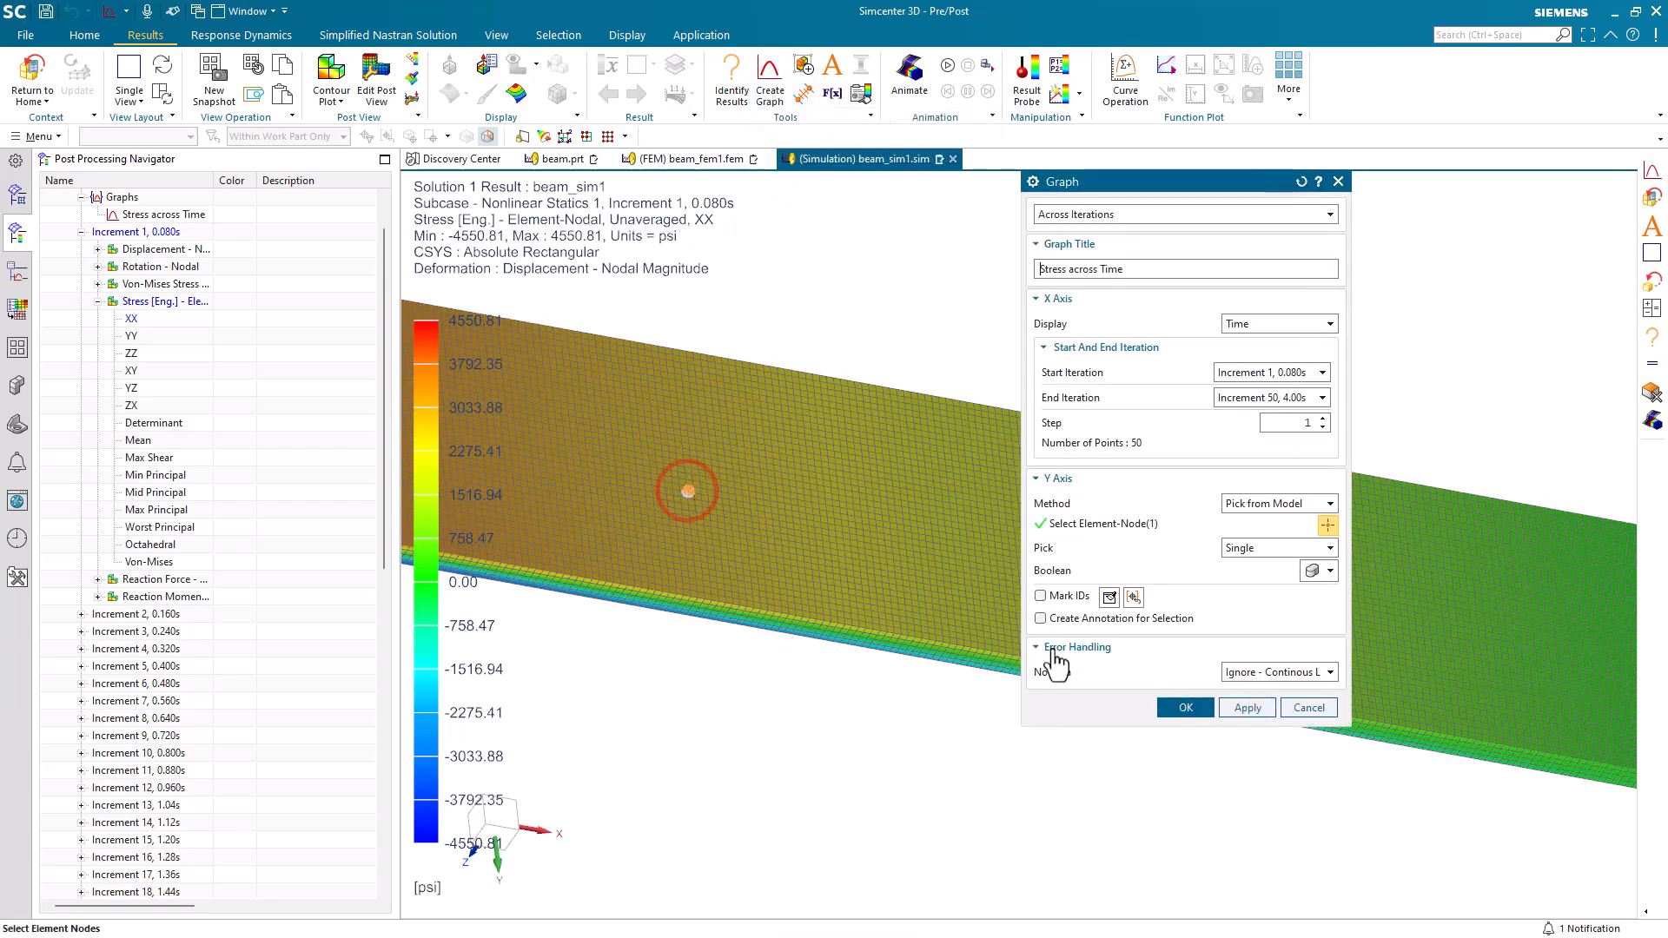
{"action": "left_click", "coordinate": [1186, 708]}
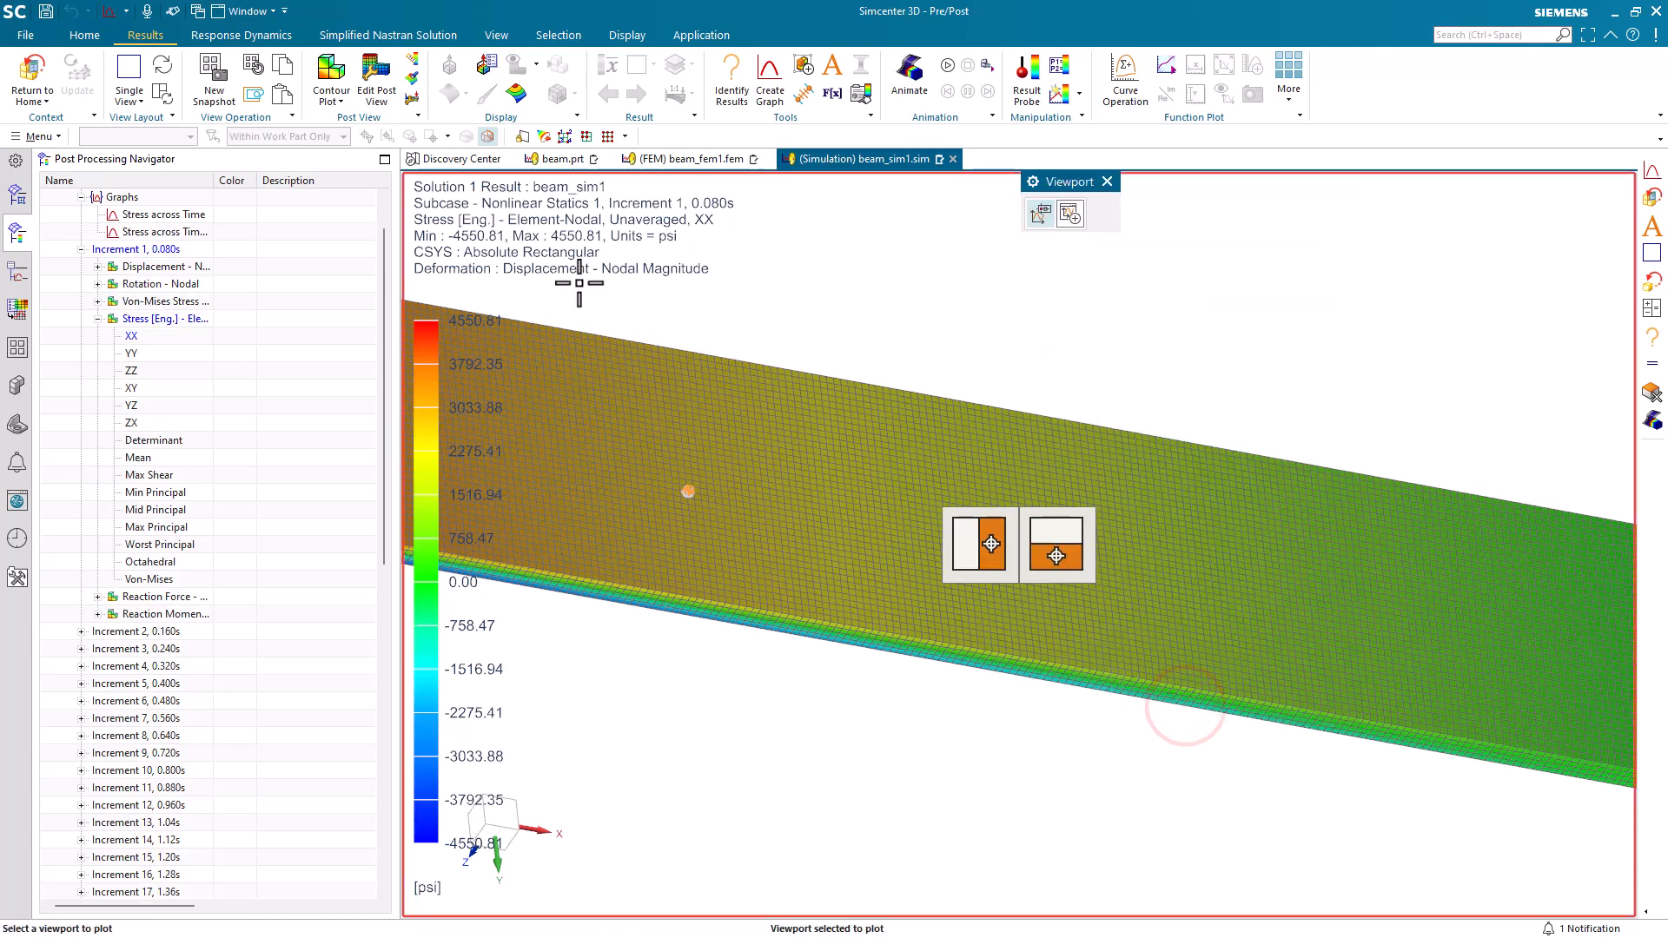
{"action": "left_click", "coordinate": [1070, 213]}
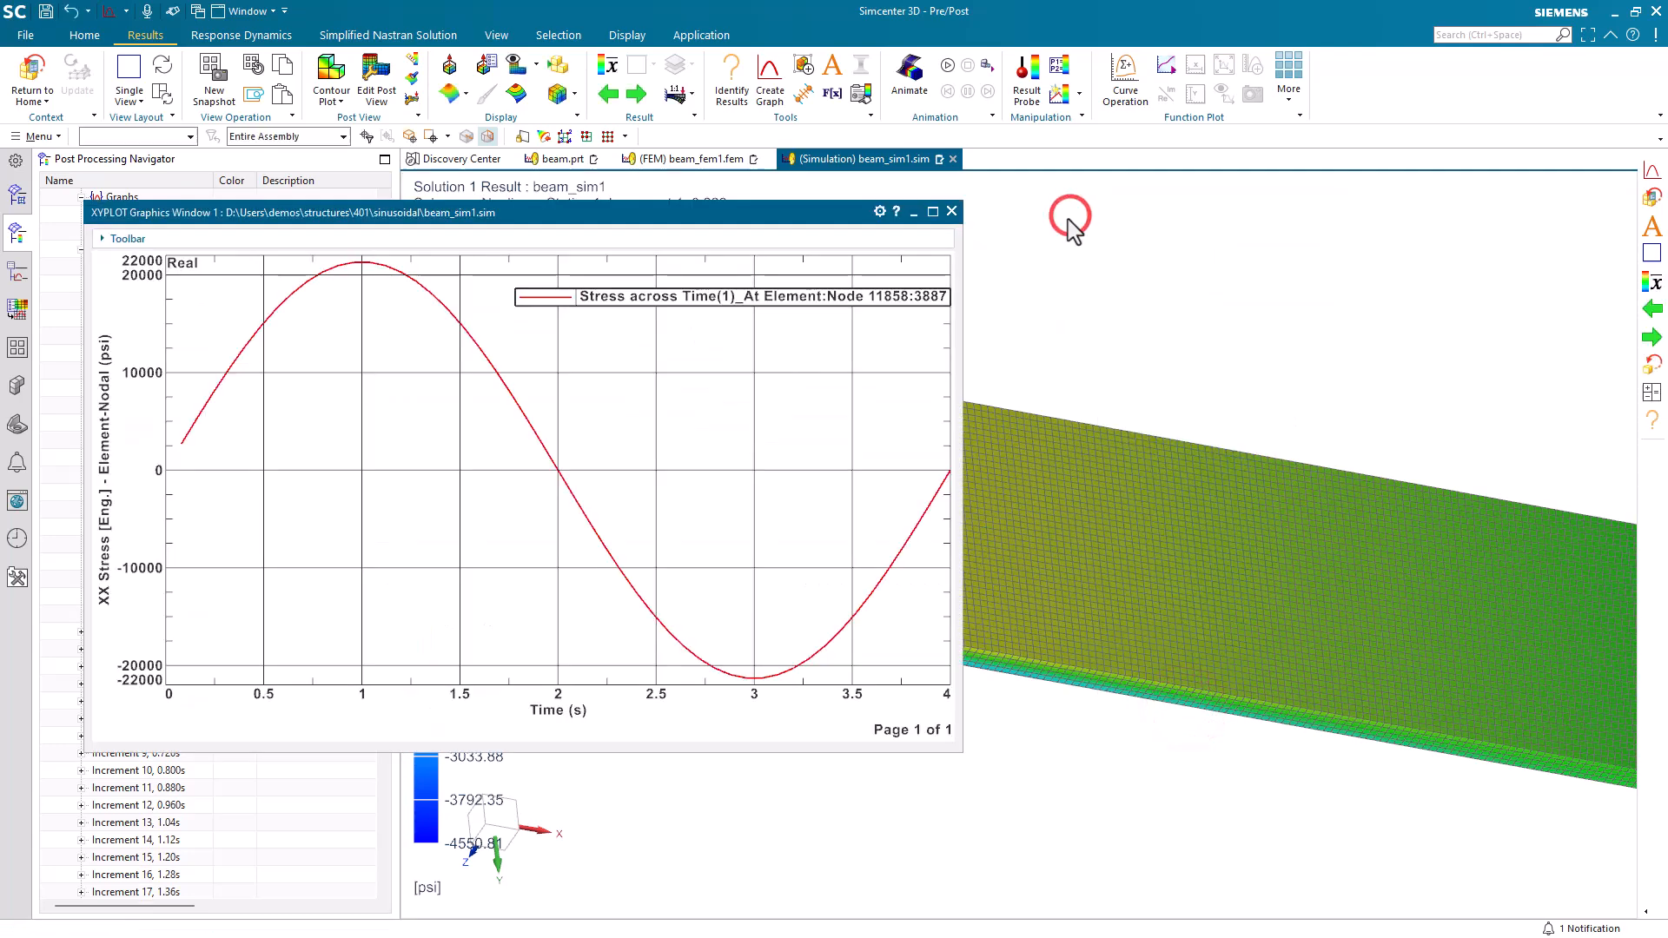